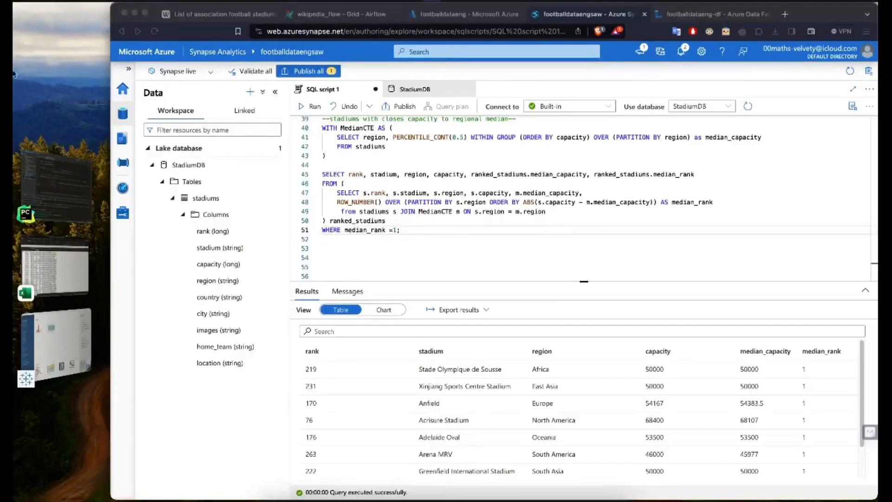
Bring up the cleaned stadium spreadsheet, hide it, and switch to Tableau Desktop.
left_click(72, 269)
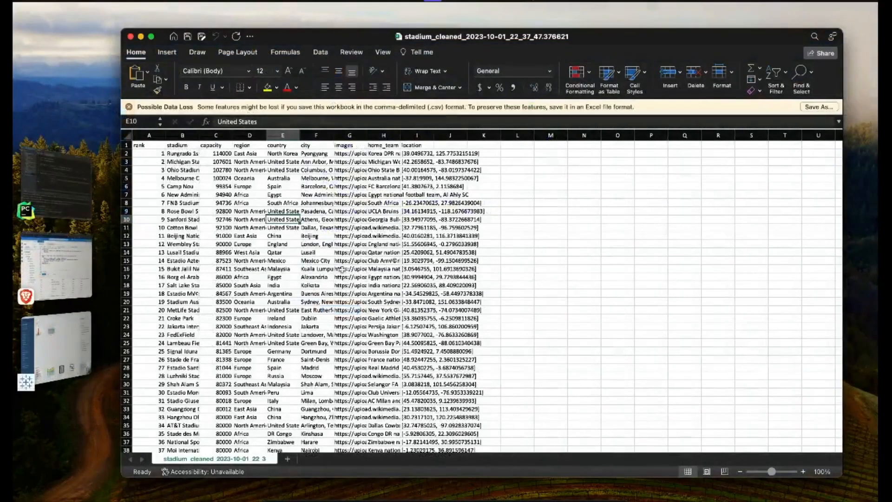
key("super+h")
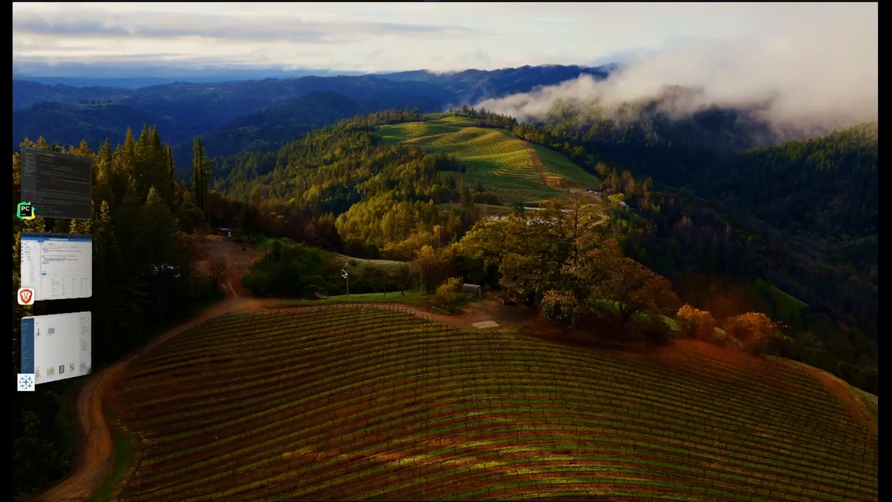
left_click(56, 344)
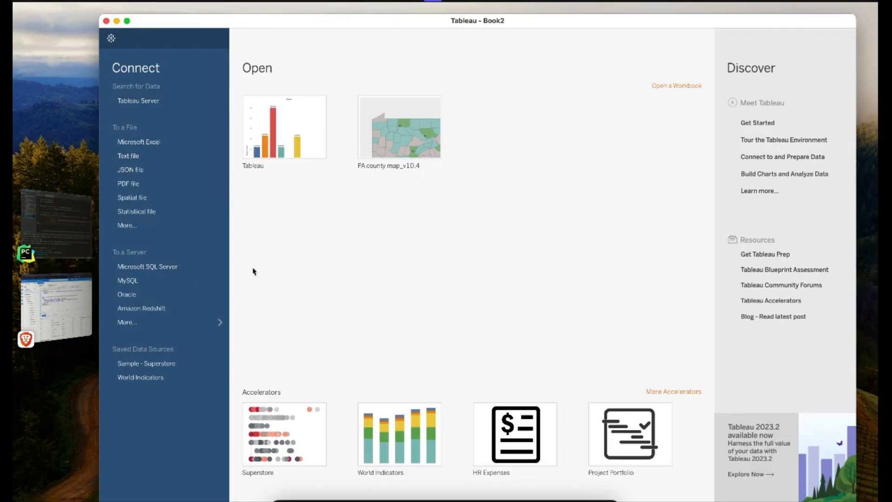
Browse the server connectors and try to connect to Azure Synapse Analytics.
left_click(217, 325)
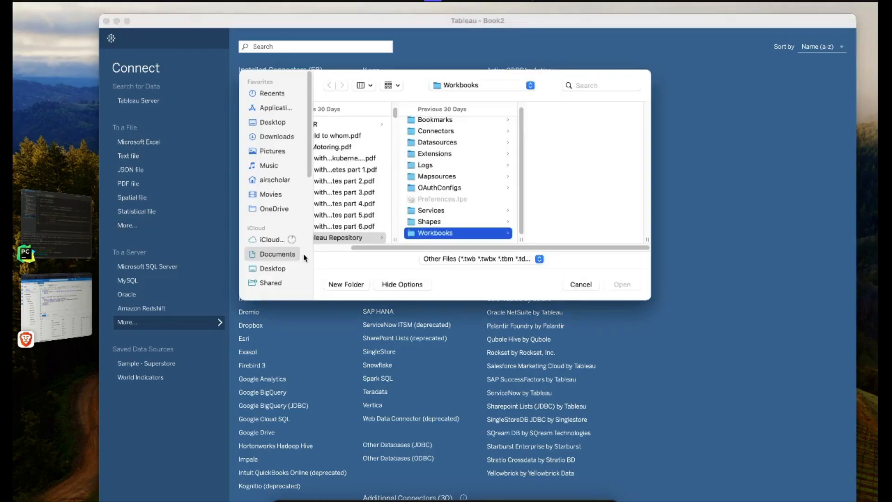
left_click(581, 285)
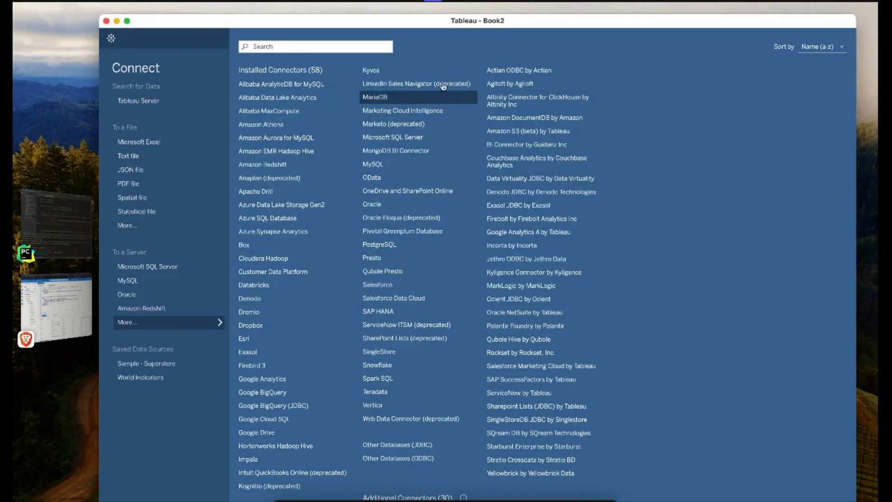
double_click(417, 22)
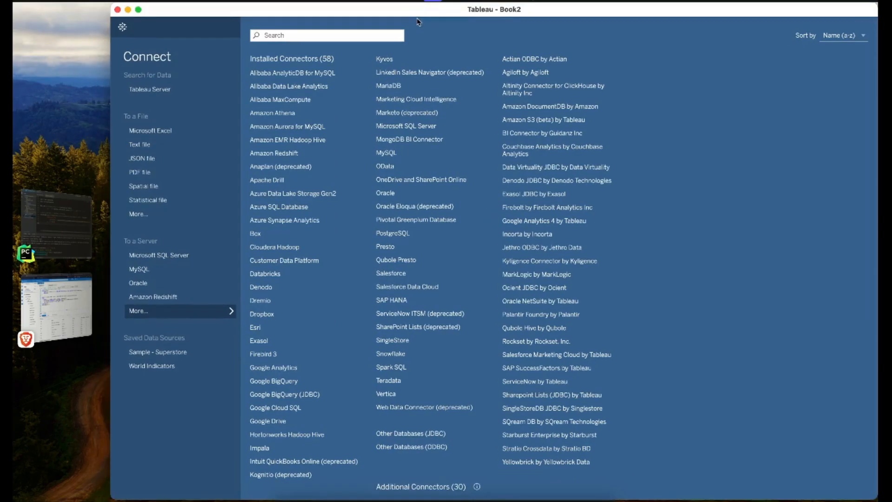
left_click(163, 311)
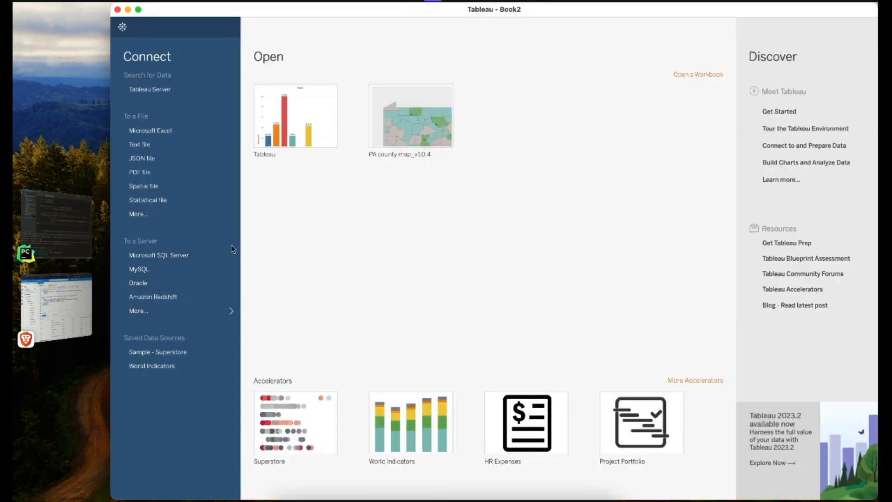
left_click(219, 311)
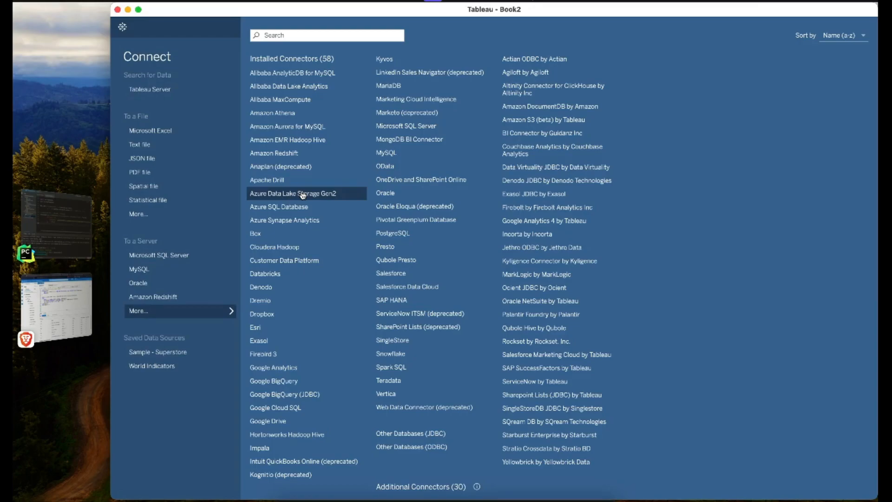
left_click(303, 219)
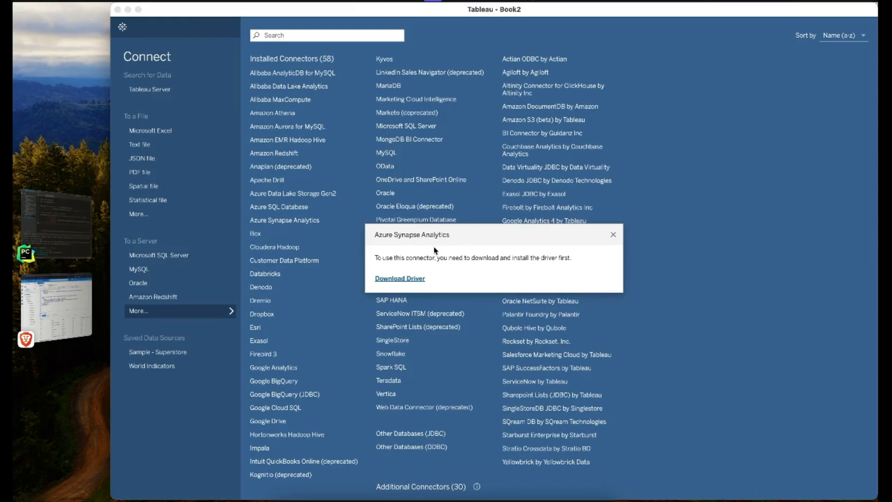
left_click(613, 235)
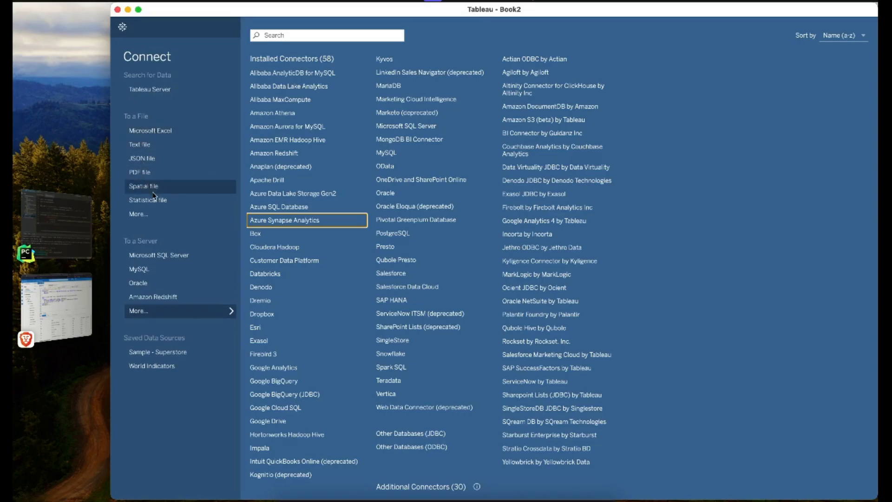
Preview stadium_cleaned_2023-10-01_22_37_47.376621.csv from the Downloads folder and connect to it as the data source.
left_click(148, 215)
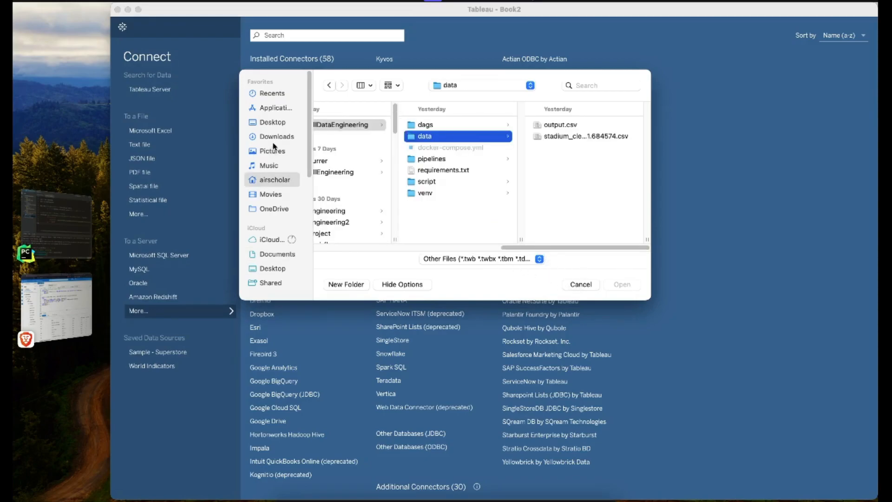
left_click(274, 138)
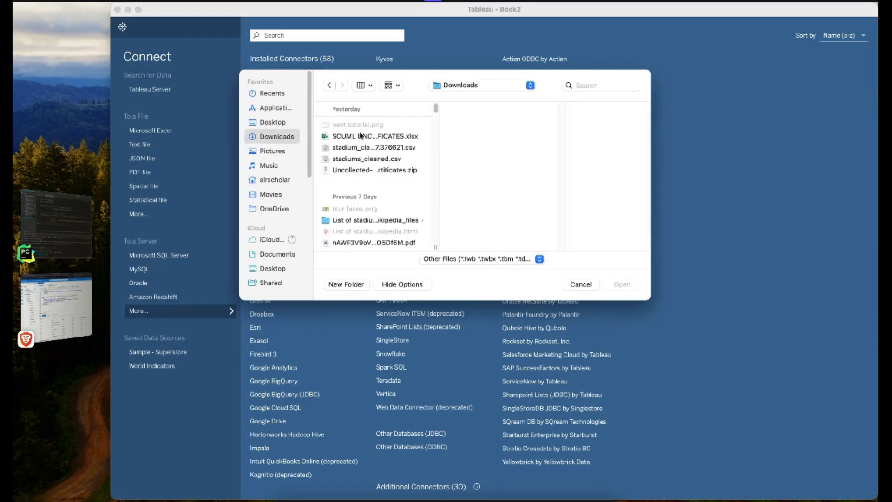
left_click(370, 148)
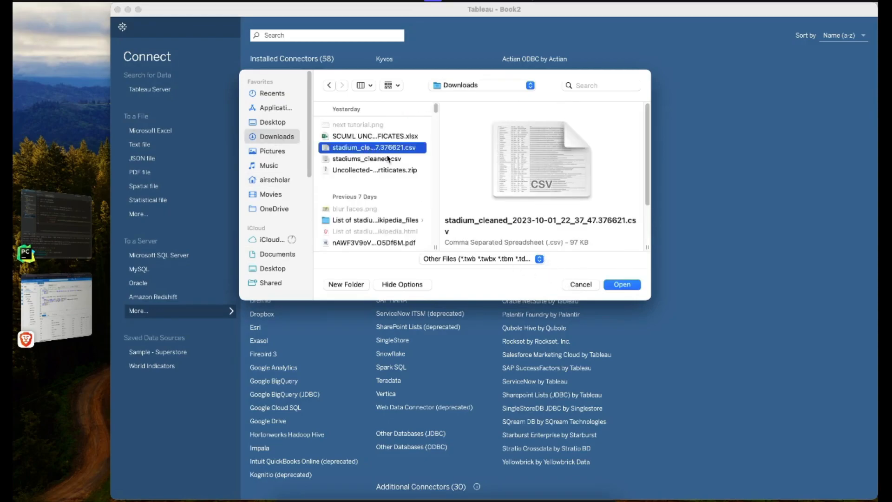
key("space")
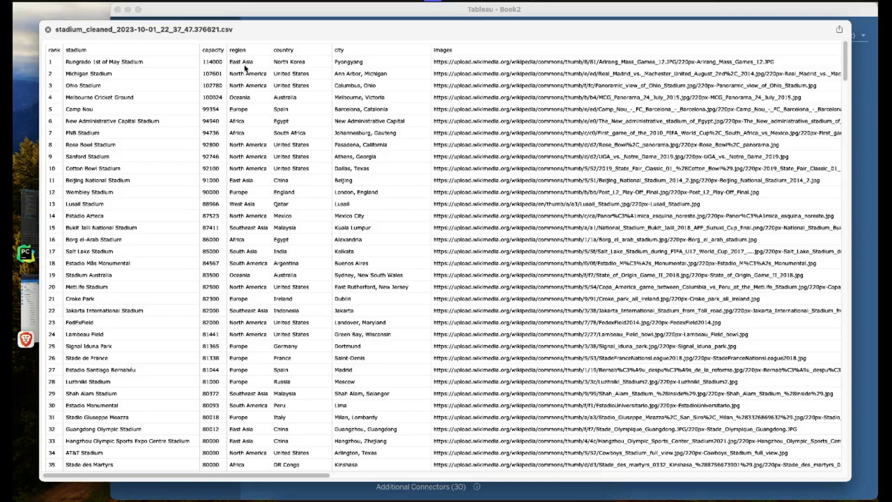
key("space")
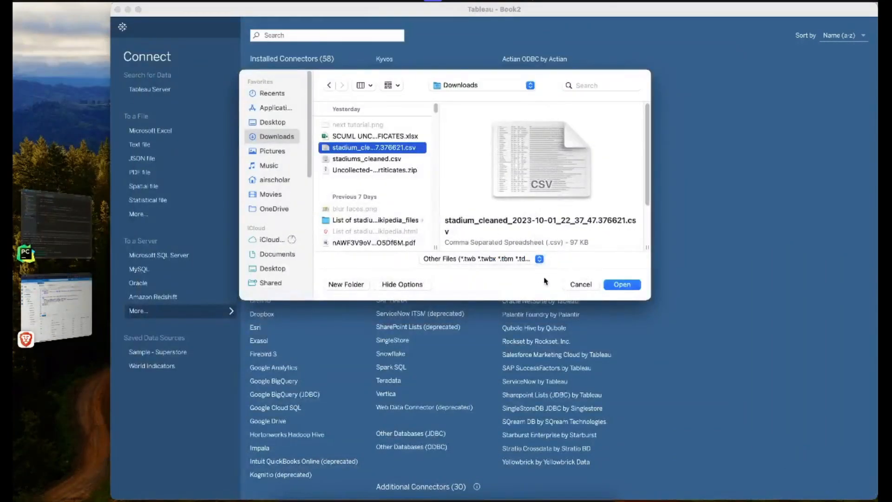
left_click(627, 285)
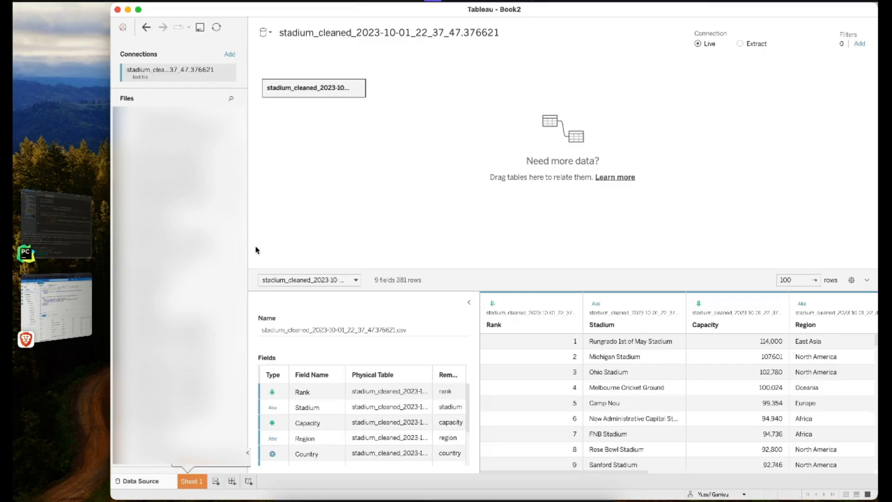
Narrow the connections pane and enlarge the data preview area so that all fields fit.
left_click(247, 453)
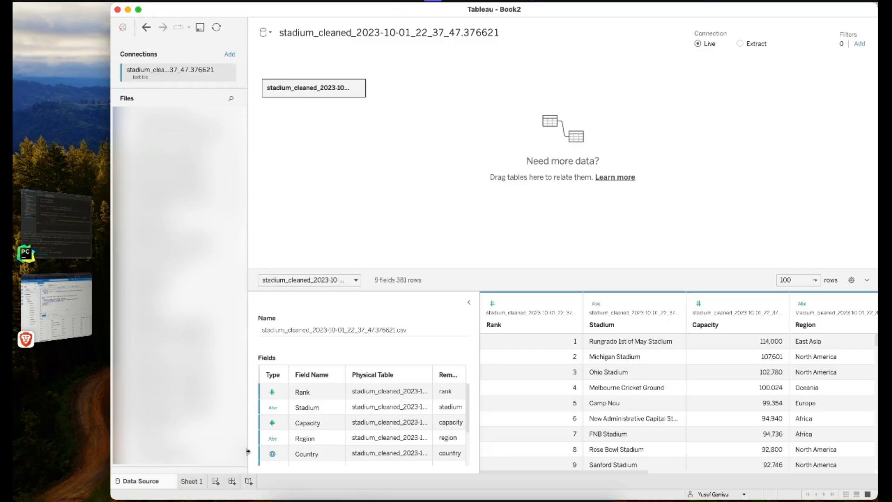
left_click_drag(251, 228, 185, 228)
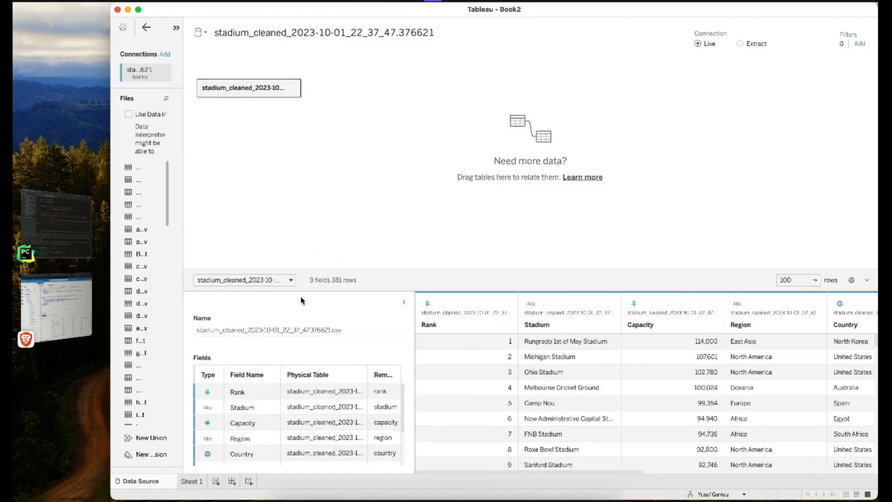
left_click_drag(385, 270, 368, 180)
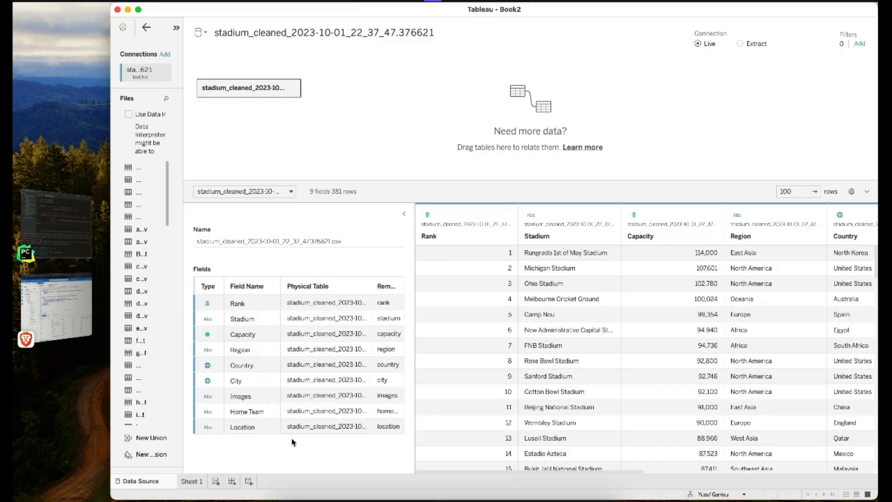
Examine the previewed stadium rows and columns, including the Country field's data type options and the Location coordinates.
left_click_drag(475, 472, 801, 434)
scroll(819, 433, "down", 10)
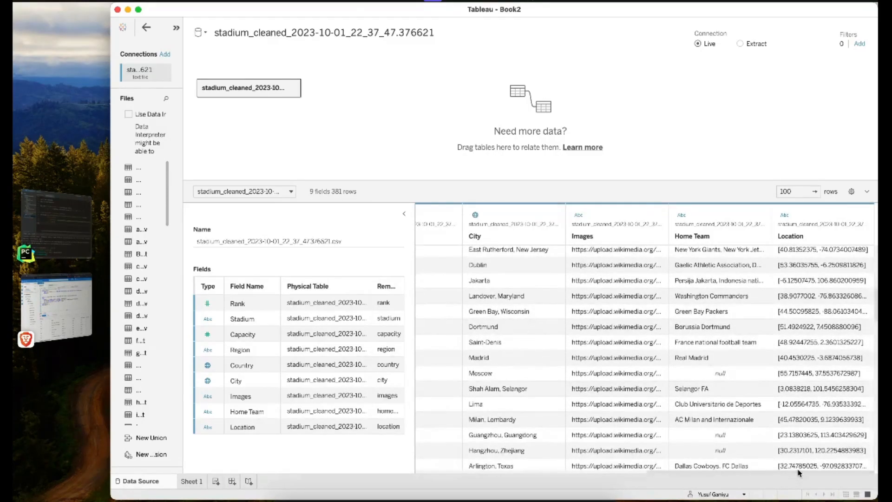
left_click(798, 469)
scroll(702, 465, "left", 10)
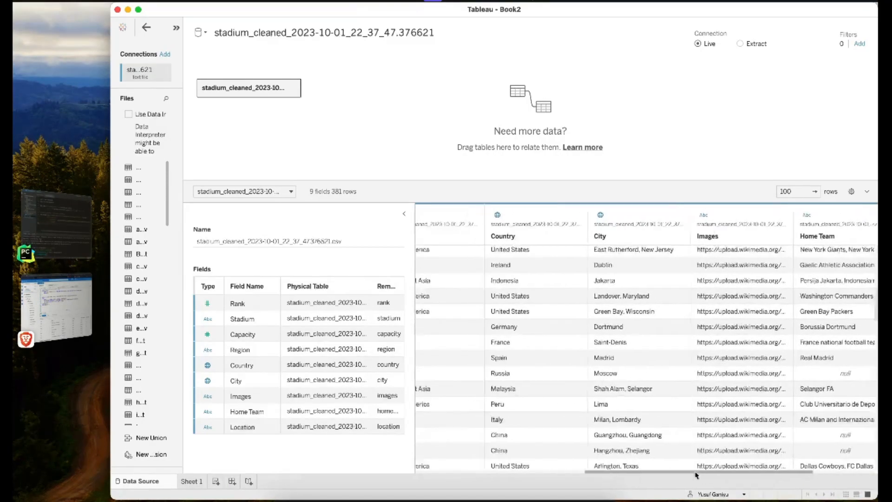
scroll(604, 453, "right", 3)
scroll(706, 450, "right", 2)
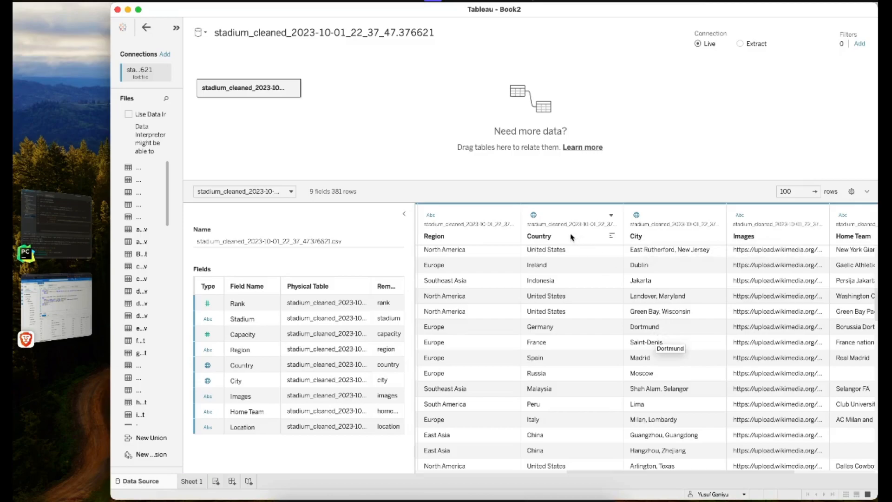
left_click(536, 217)
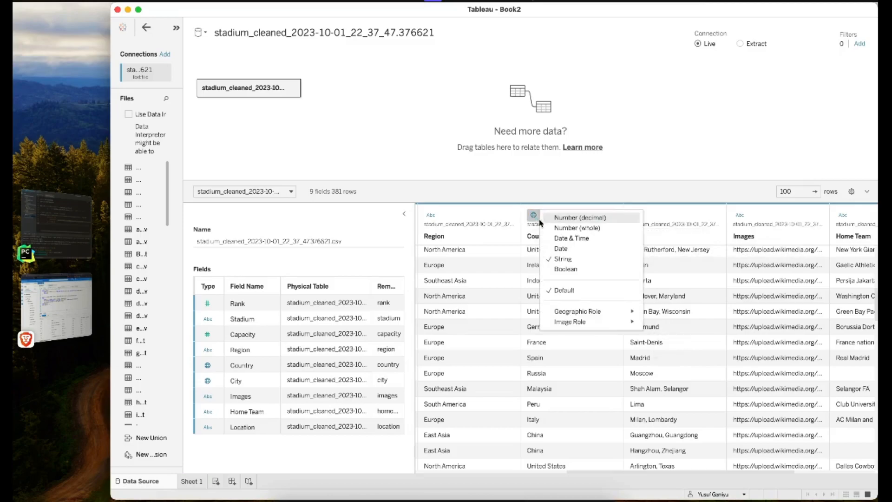
left_click(576, 375)
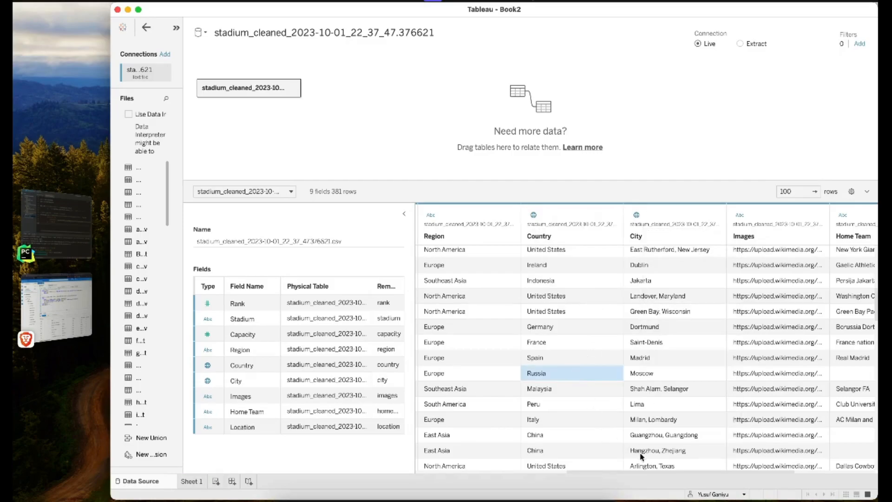
left_click_drag(688, 472, 813, 472)
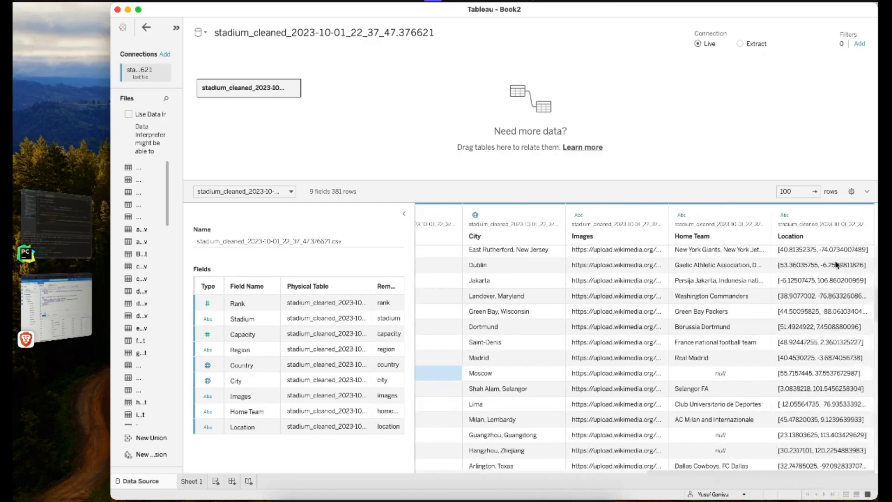
left_click(814, 348)
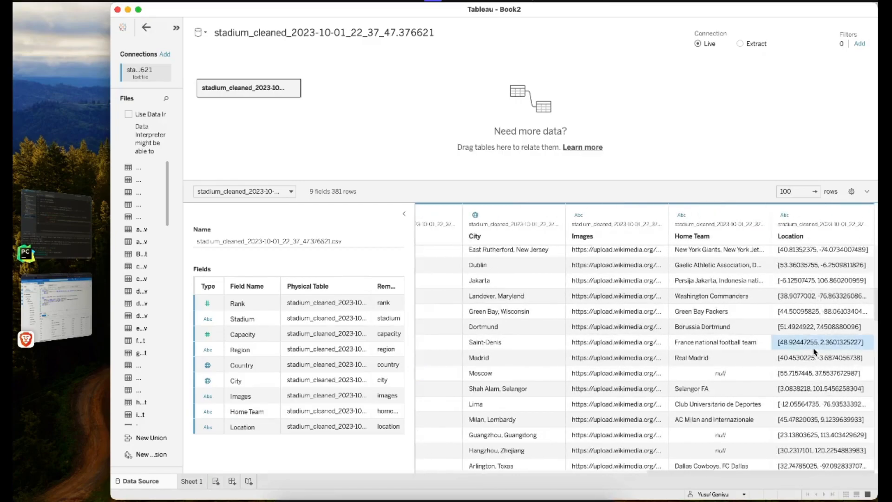
scroll(815, 352, "down", 3)
scroll(815, 352, "down", 10)
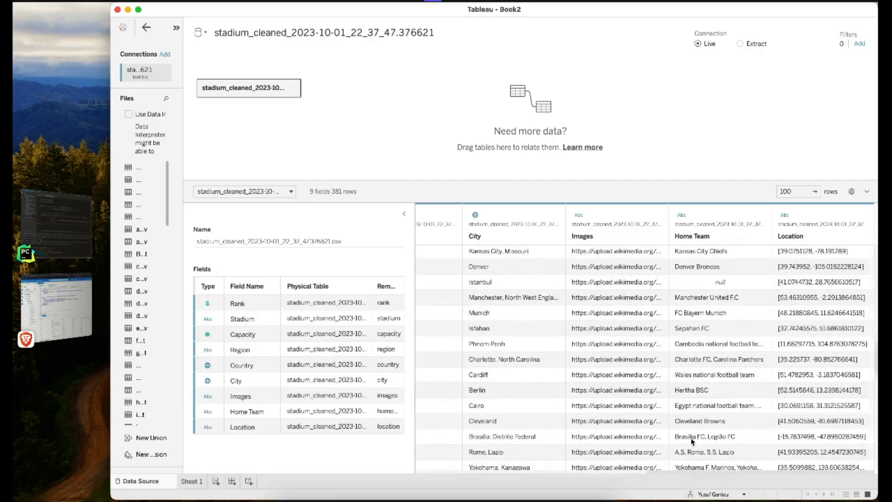
left_click_drag(708, 469, 422, 461)
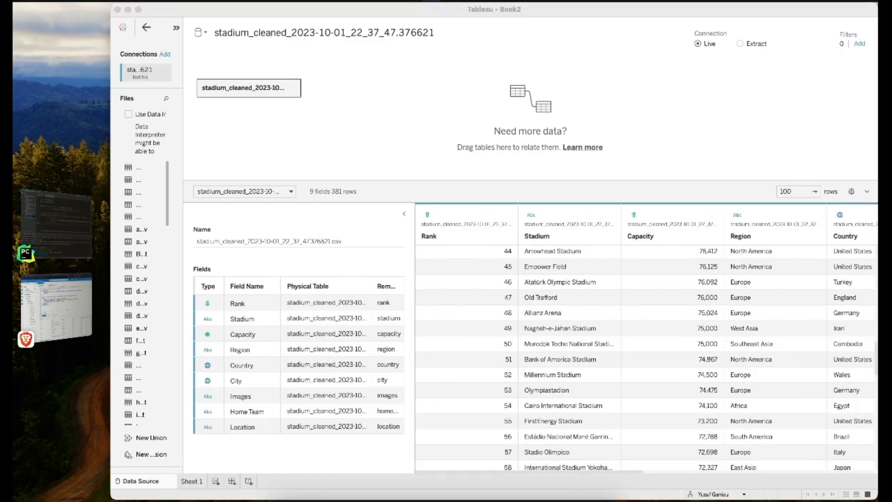
Open the first worksheet and rename it as "Stadiums Location By Regions".
left_click(187, 484)
left_click(188, 481)
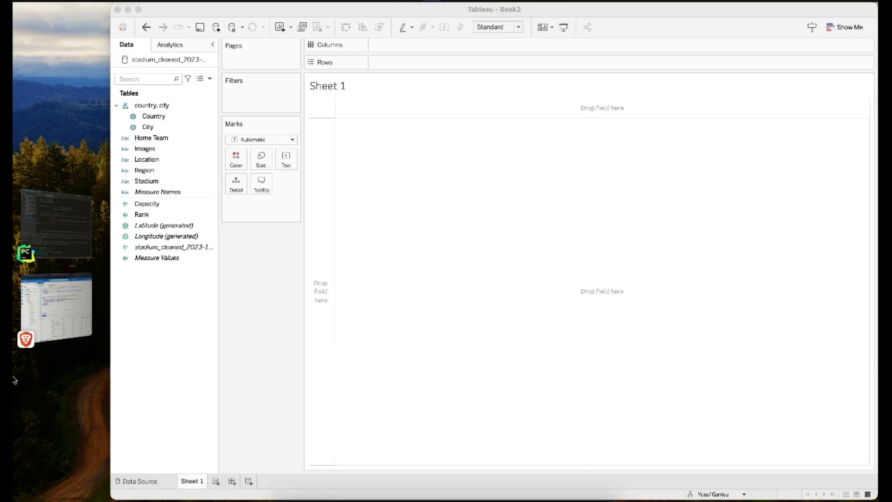
right_click(191, 479)
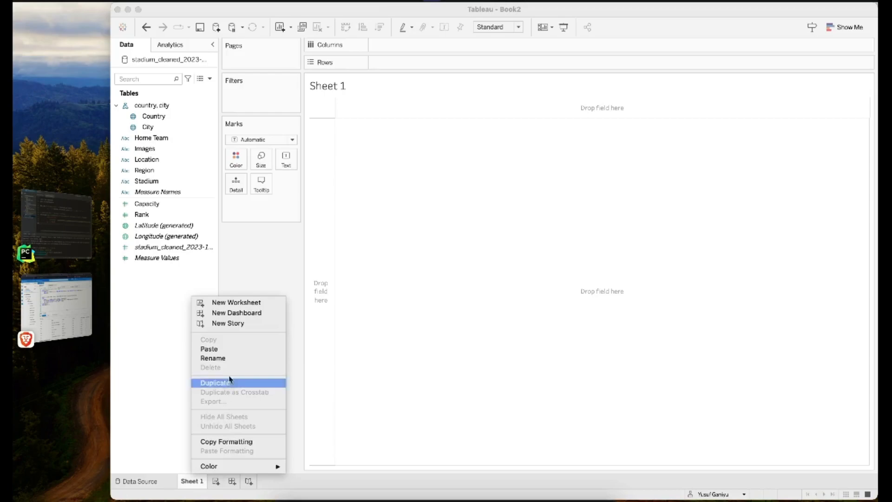
left_click(228, 358)
type("St")
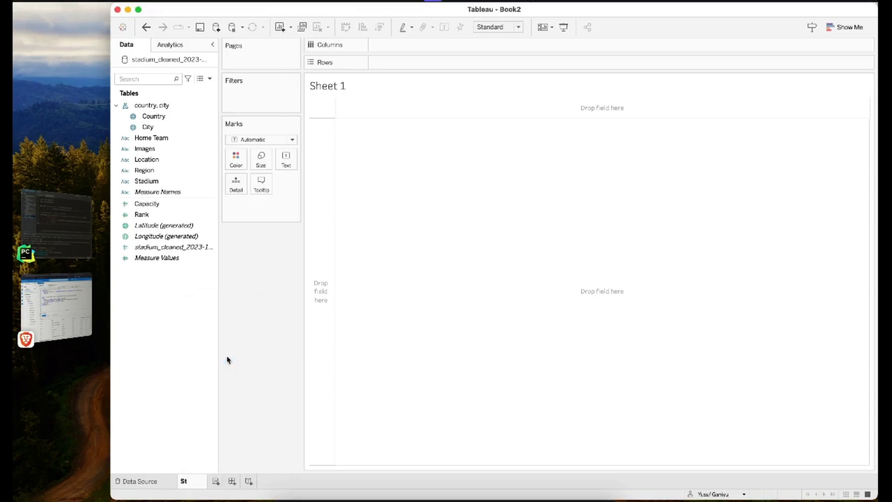
type("adiums Location Bt")
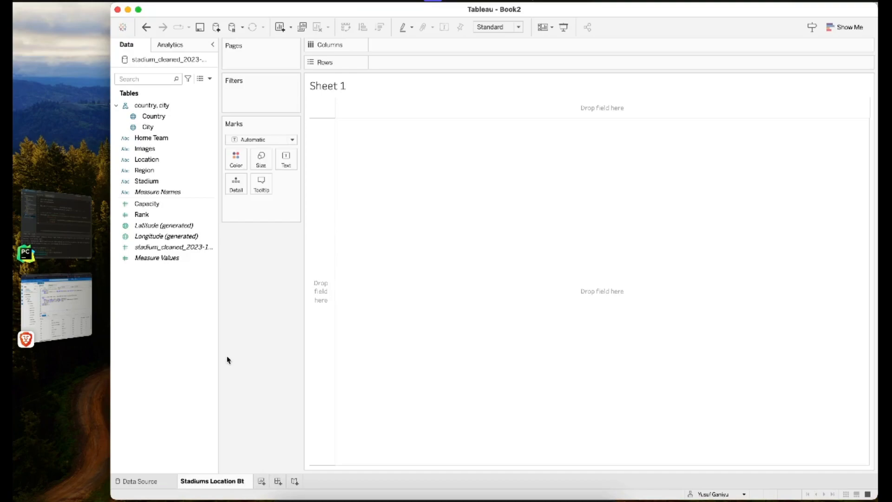
key("BackSpace")
type("y Regions")
key("Return")
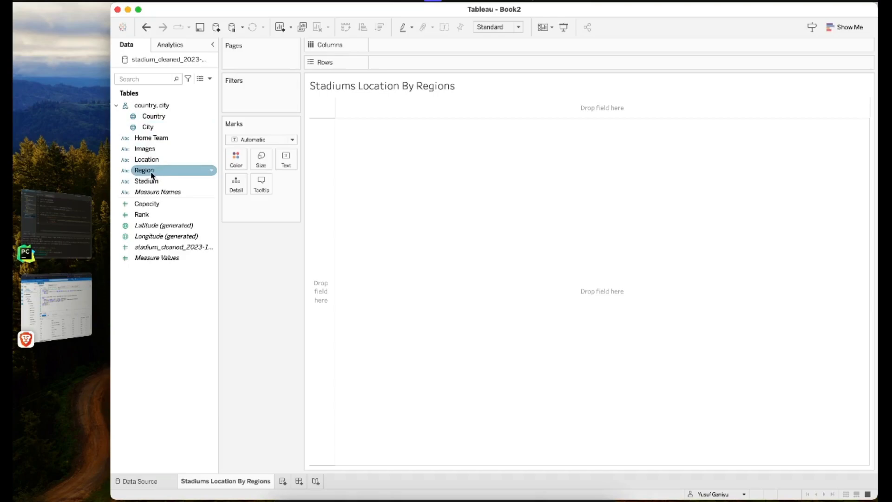
Place the Region field on the columns and the Stadium field on the rows of the worksheet.
left_click_drag(152, 175, 384, 46)
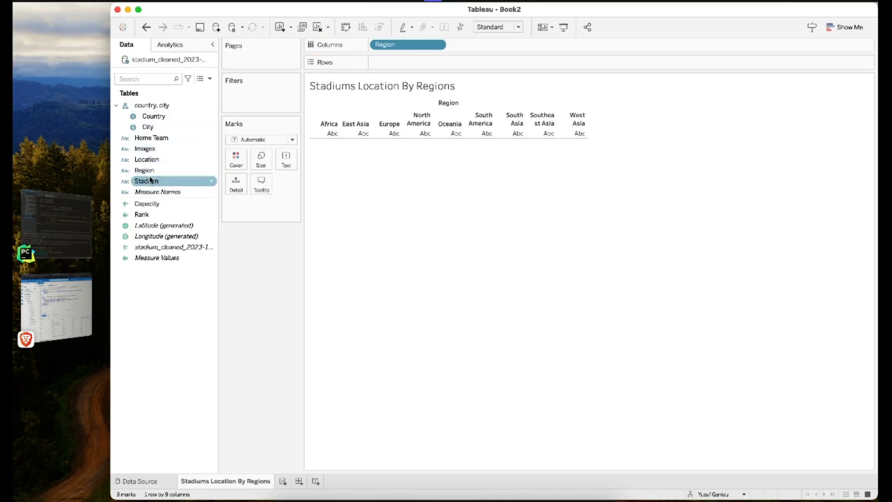
left_click_drag(150, 186, 384, 65)
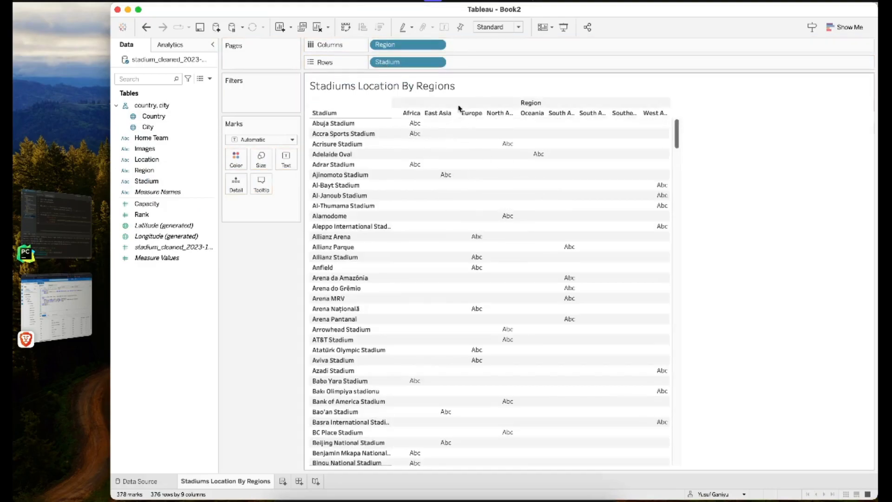
Show the chart type recommendations and remove the Stadium field from the worksheet's rows.
left_click(851, 27)
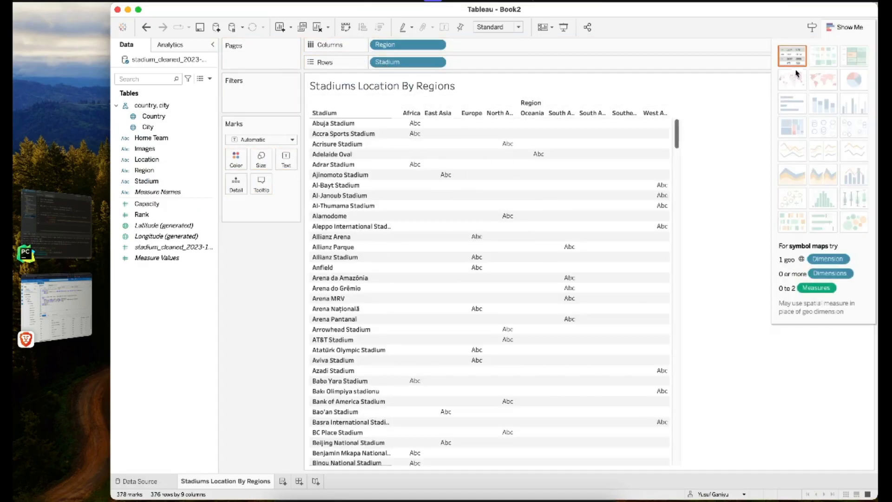
left_click(438, 62)
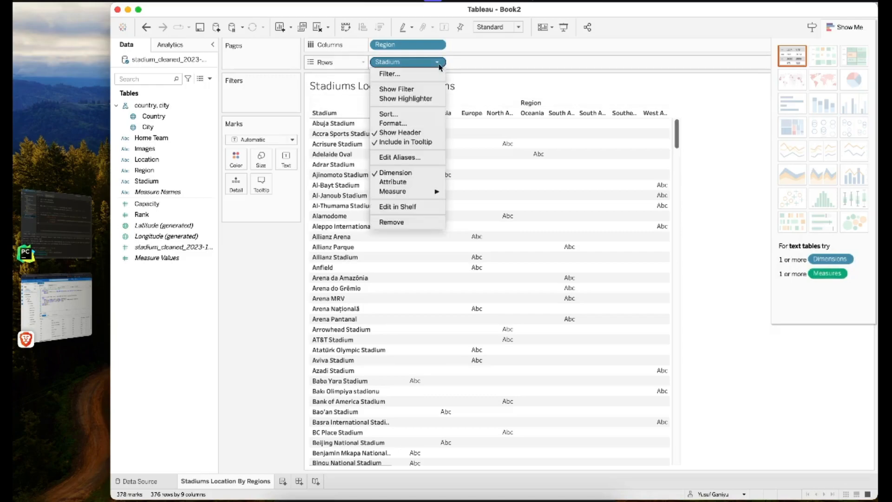
left_click(392, 221)
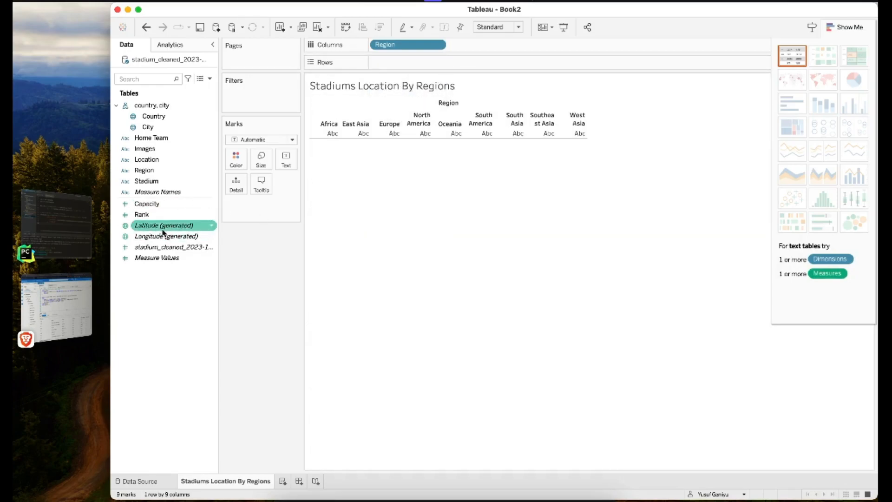
Create a calculated field named RegionCount, leaving its formula empty.
right_click(148, 175)
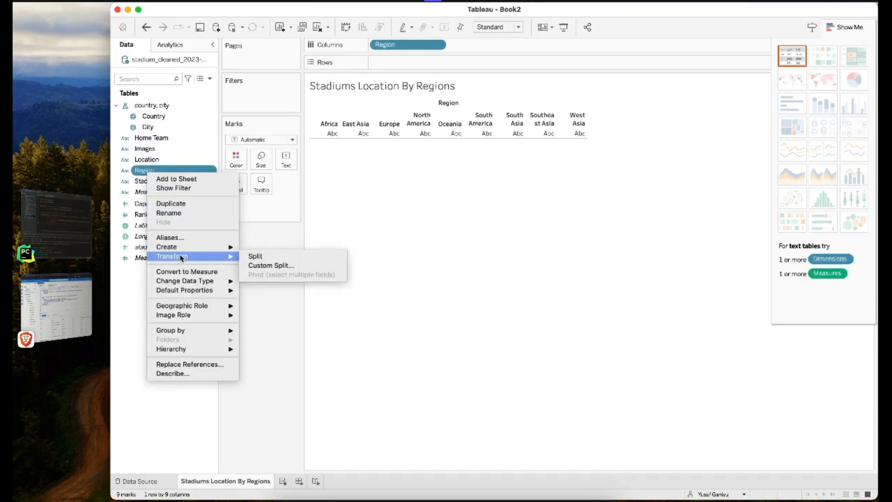
left_click(143, 174)
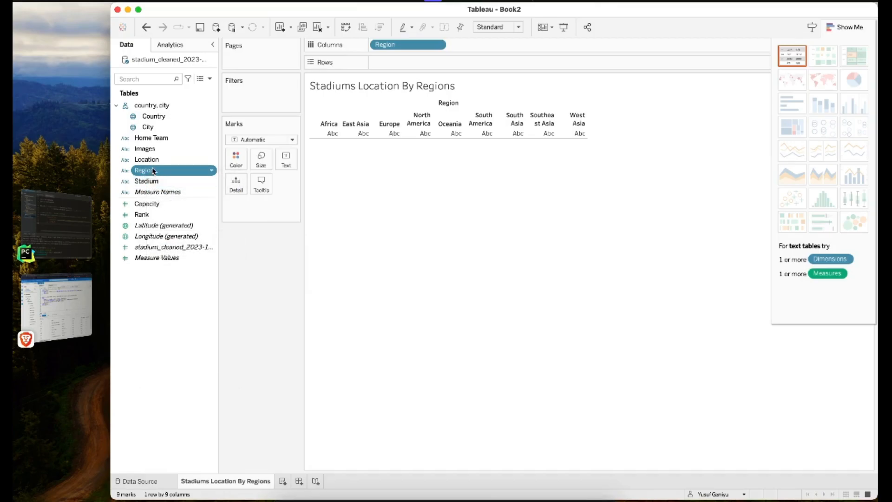
right_click(161, 311)
left_click(184, 319)
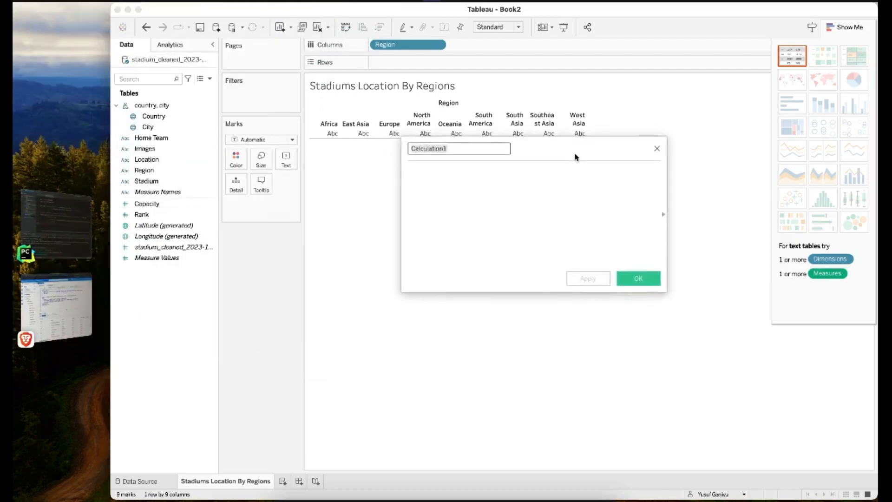
type("RegionCount")
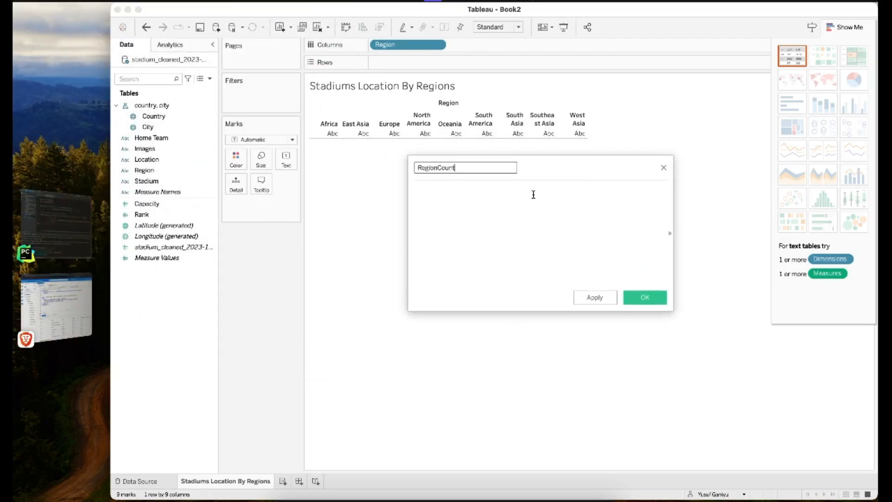
left_click(634, 297)
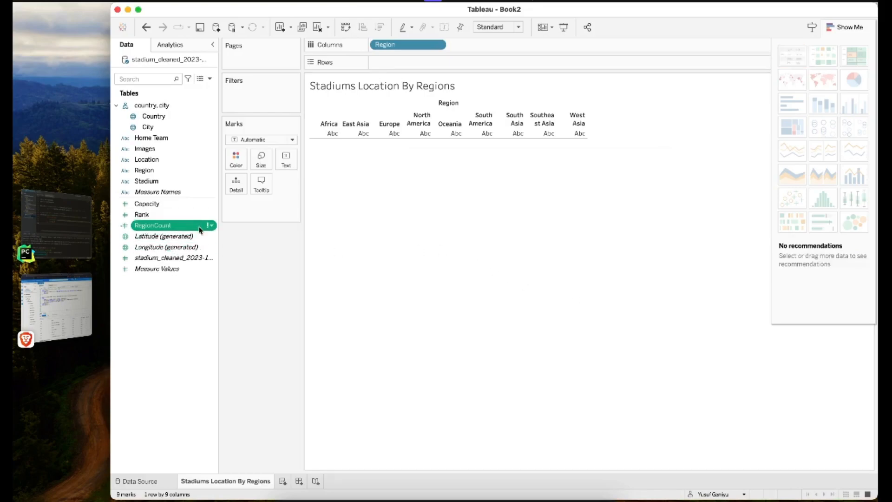
Set the RegionCount formula to COUNT([Region]) and place the field on the rows of the worksheet.
left_click(212, 226)
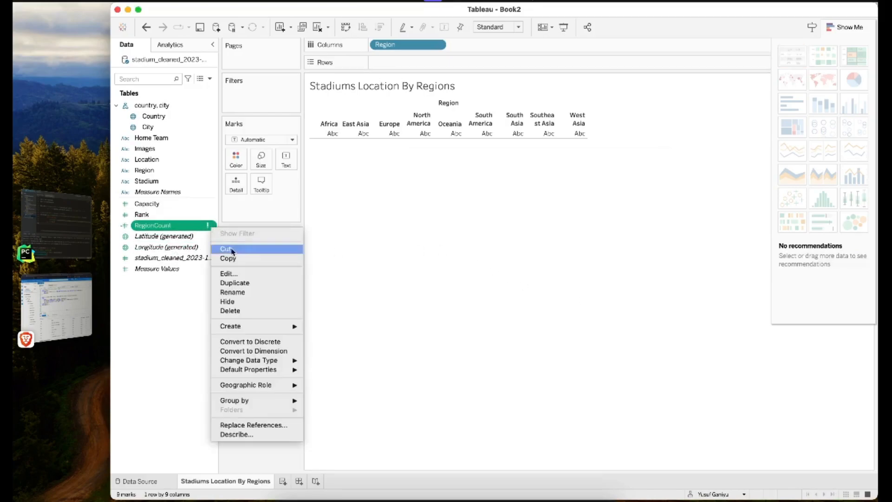
left_click(254, 279)
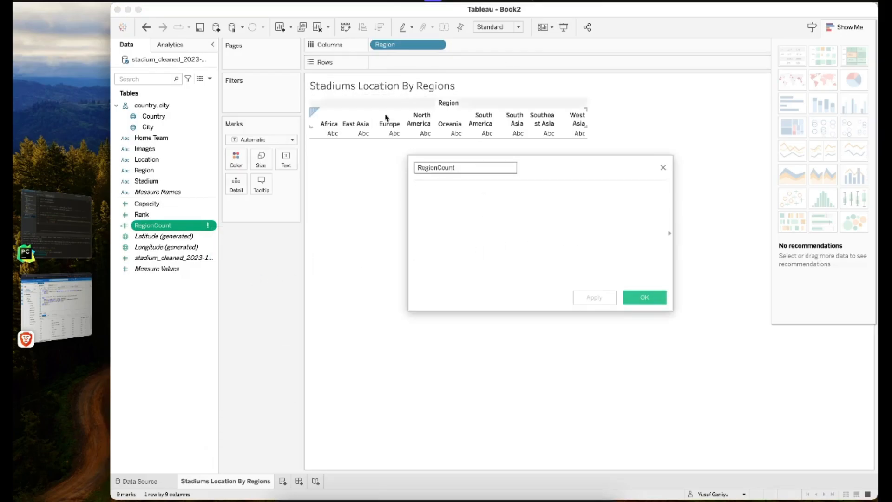
type("c")
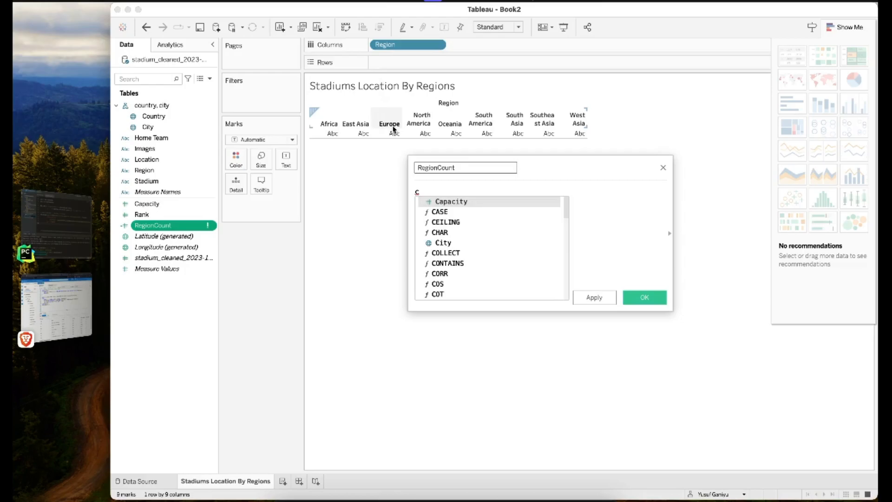
type("ount")
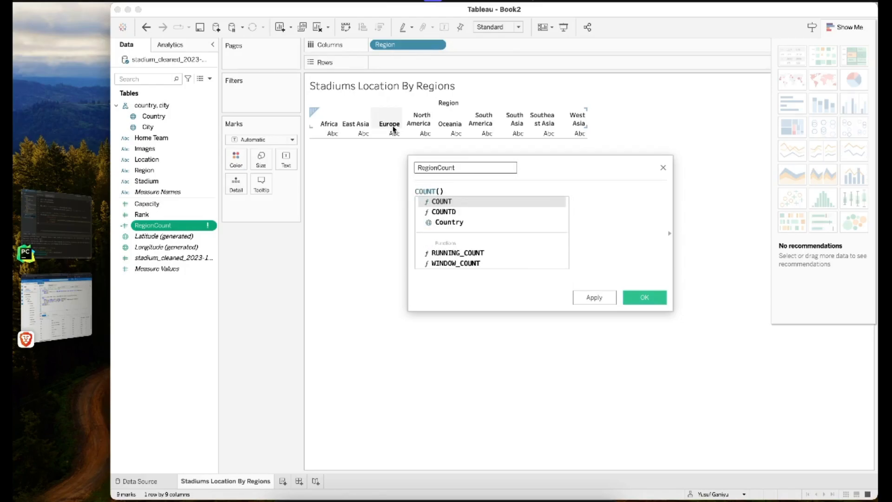
key("Return")
type("REGI")
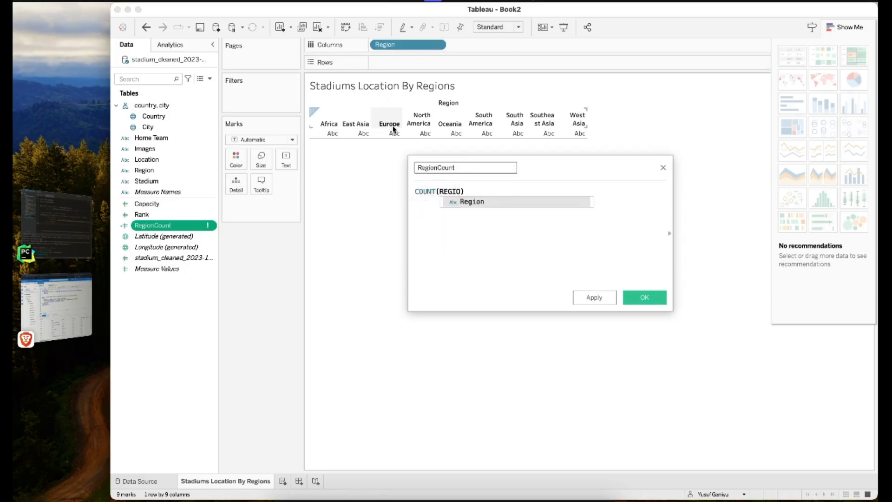
type("O")
key("Return")
left_click(642, 295)
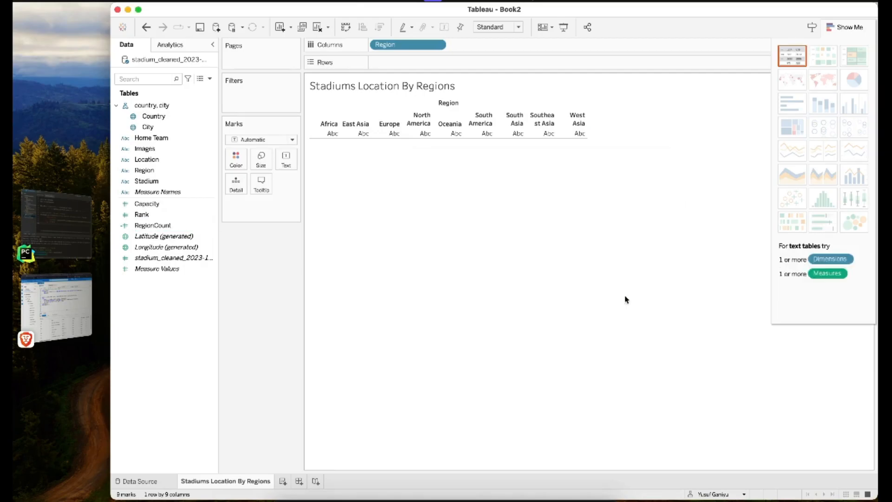
left_click_drag(157, 228, 378, 63)
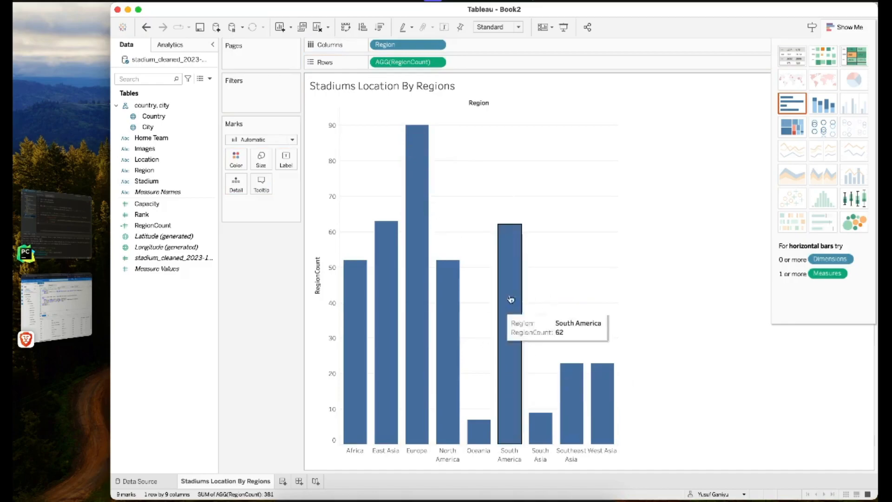
mouse_move(603, 368)
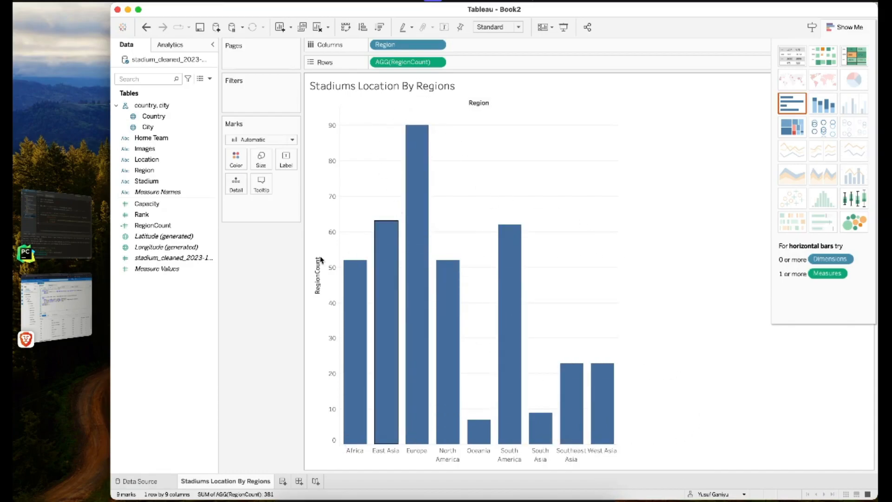
Change the RegionCount calculation to COUNT([Stadium]) so that it counts stadiums instead of regions.
left_click(210, 227)
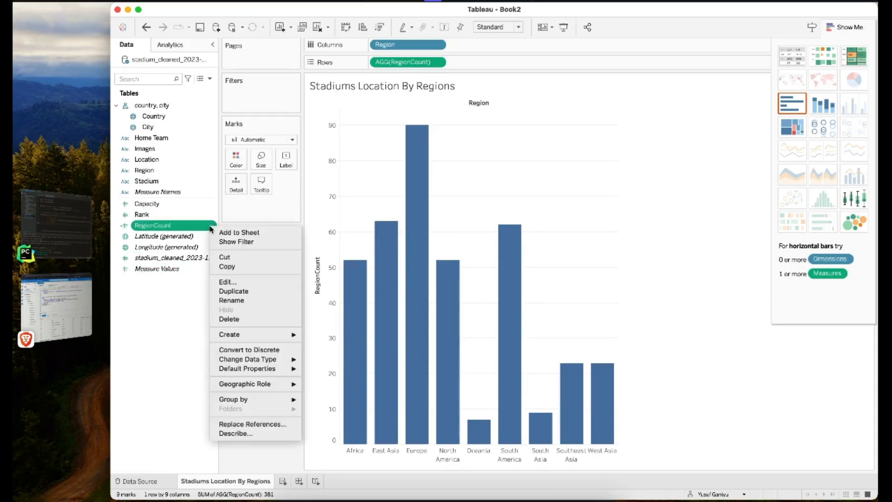
left_click(227, 282)
double_click(454, 191)
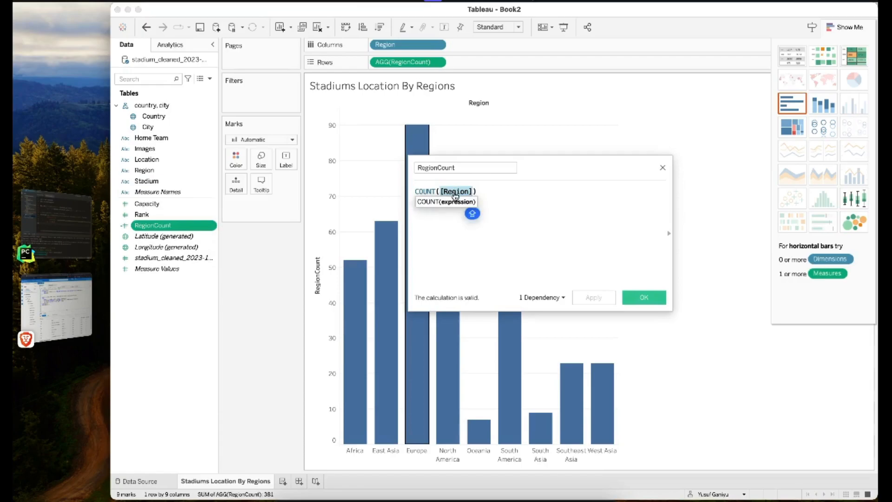
type("St")
key("Return")
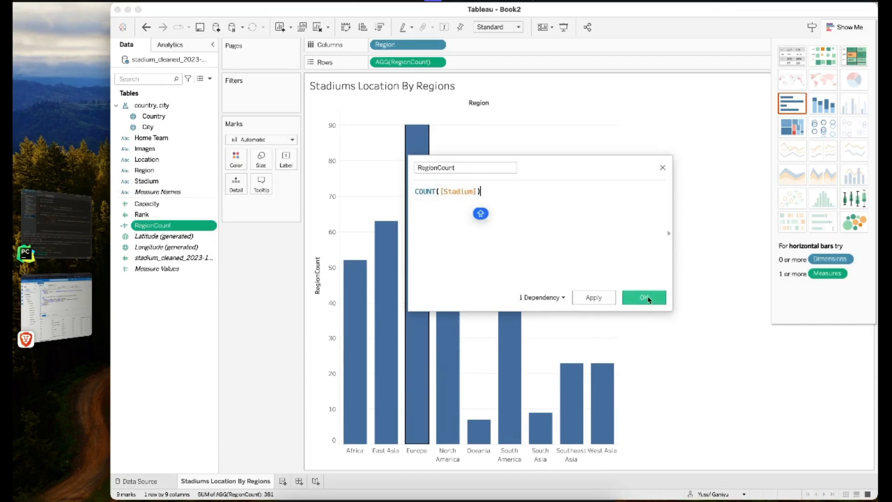
left_click(644, 299)
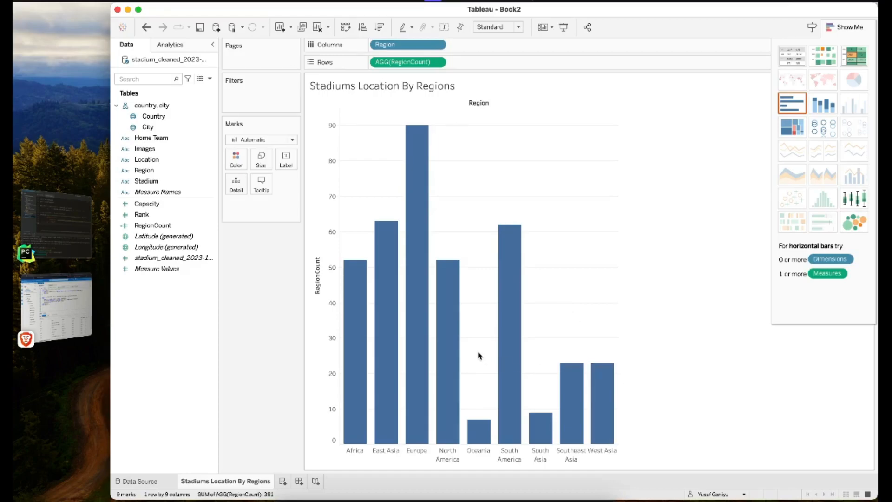
mouse_move(409, 307)
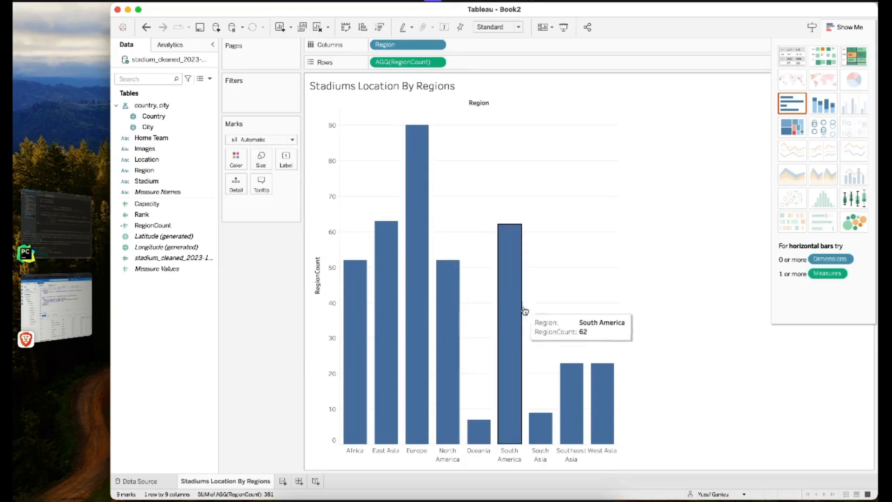
left_click(185, 214)
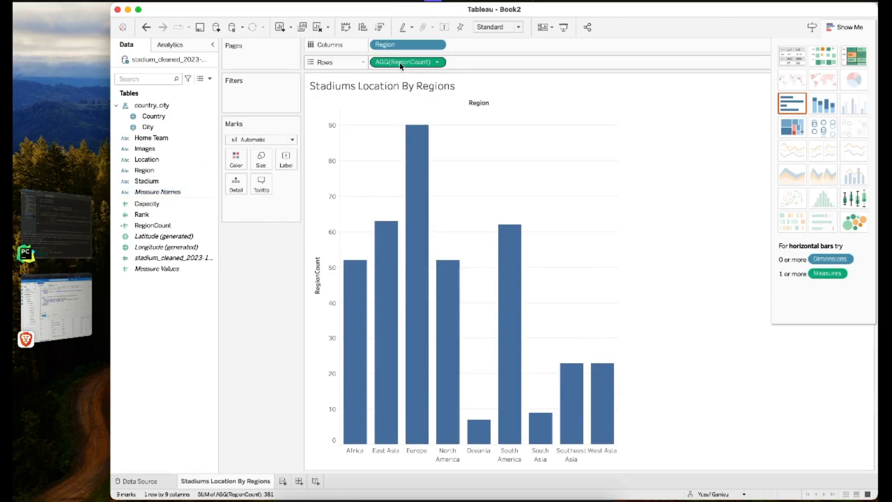
Try coloring the bars by RegionCount while keeping that field on the rows.
left_click_drag(400, 66, 238, 163)
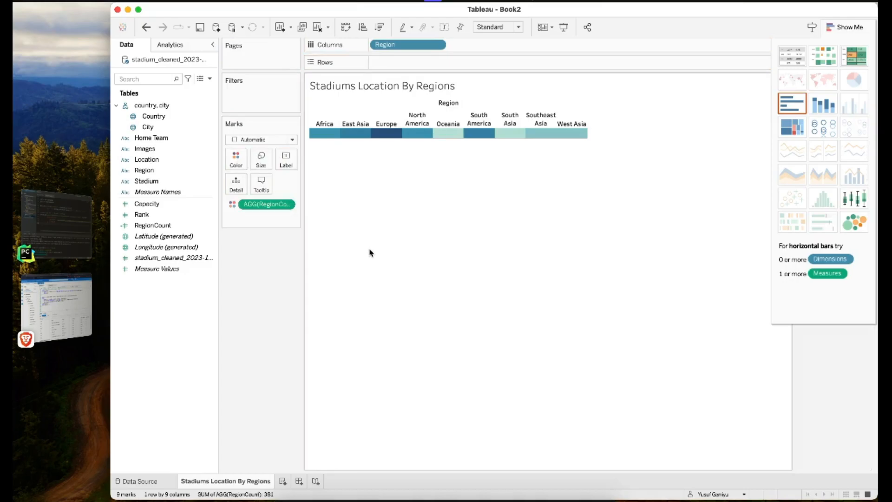
key("super+z")
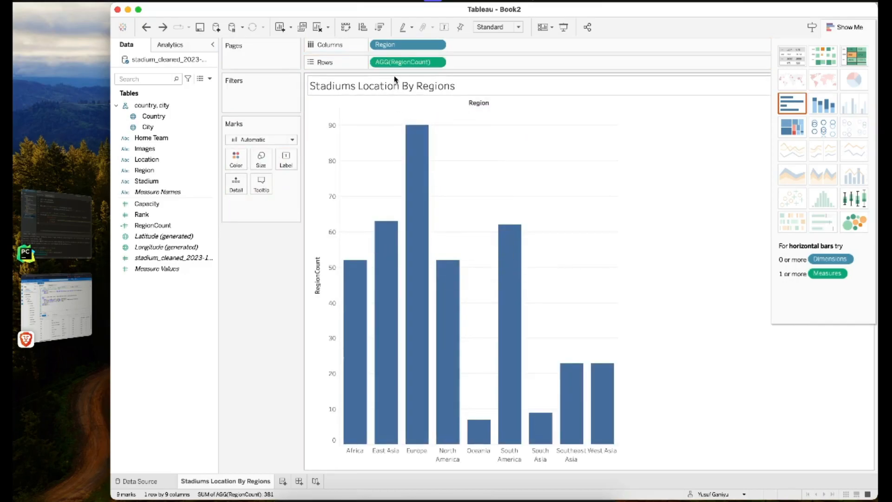
left_click_drag(405, 62, 237, 159)
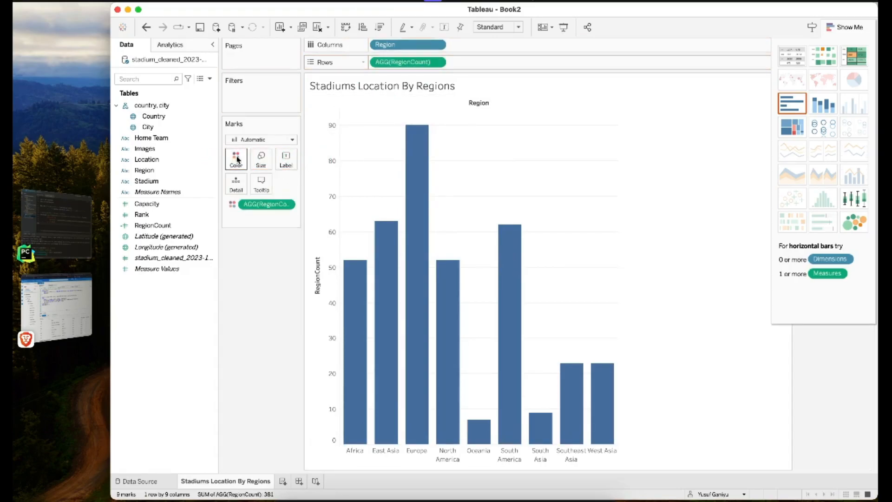
mouse_move(416, 285)
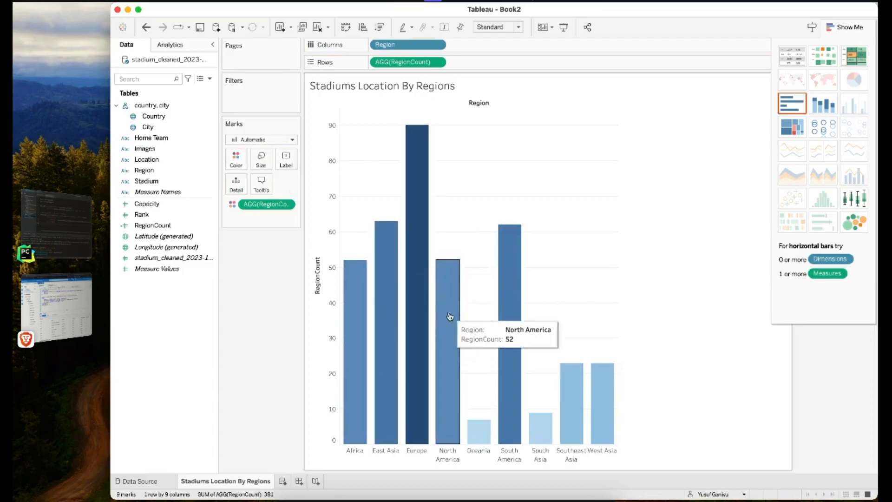
left_click(233, 205)
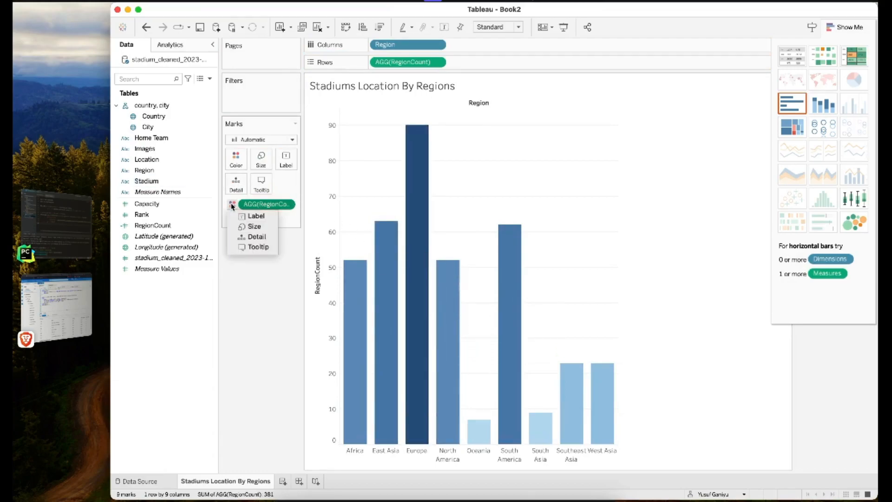
left_click(263, 204)
right_click(264, 205)
left_click(268, 203)
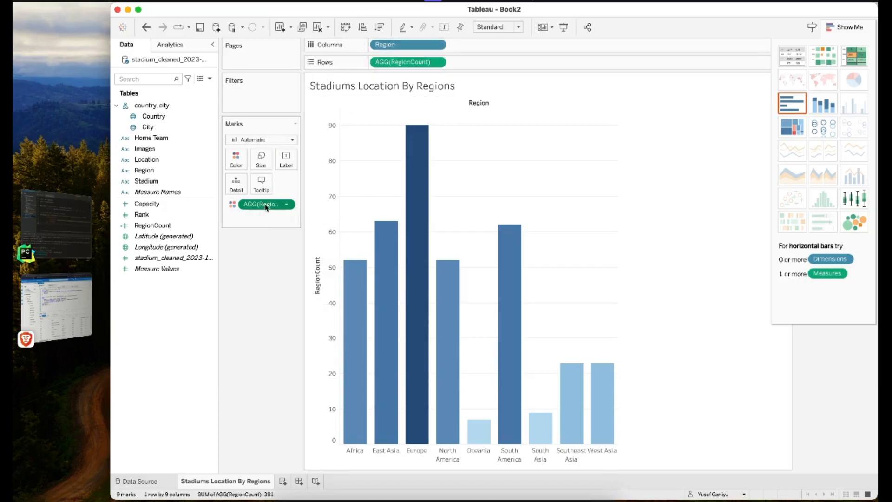
Color the bars by Region and label them with RegionCount as a Percent of Total quick table calculation.
left_click_drag(399, 44, 236, 163)
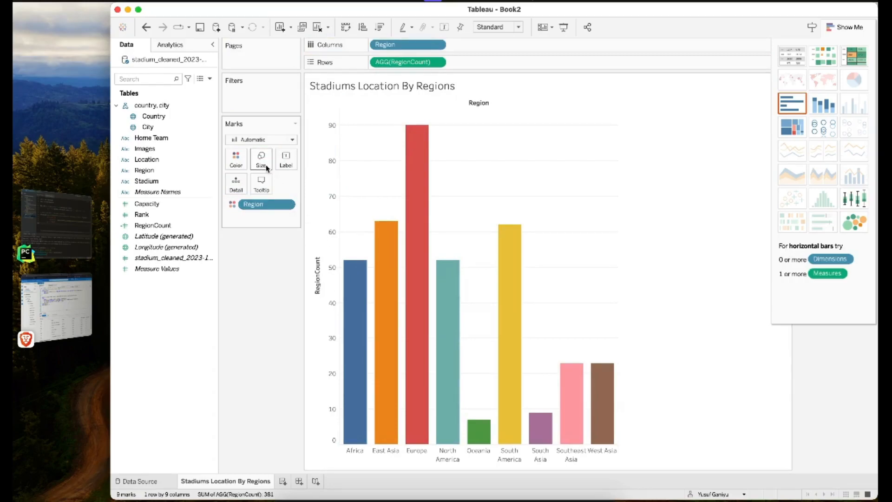
mouse_move(373, 259)
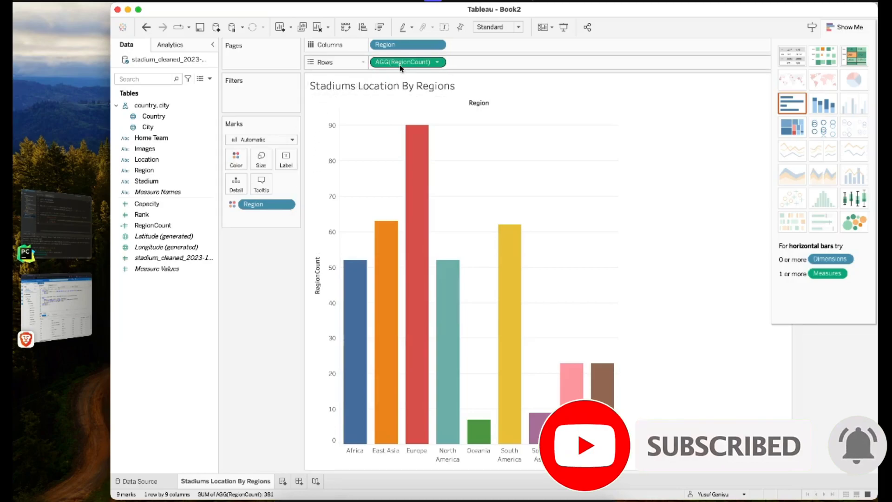
left_click_drag(397, 62, 287, 159)
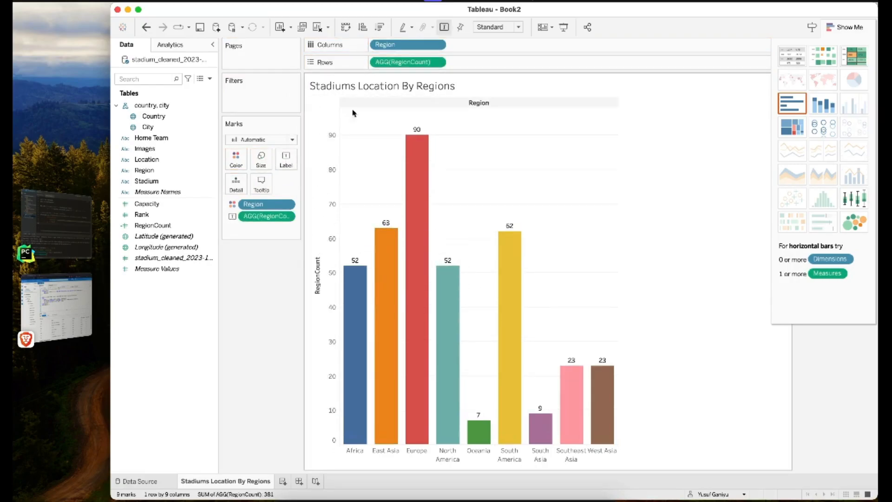
left_click(286, 217)
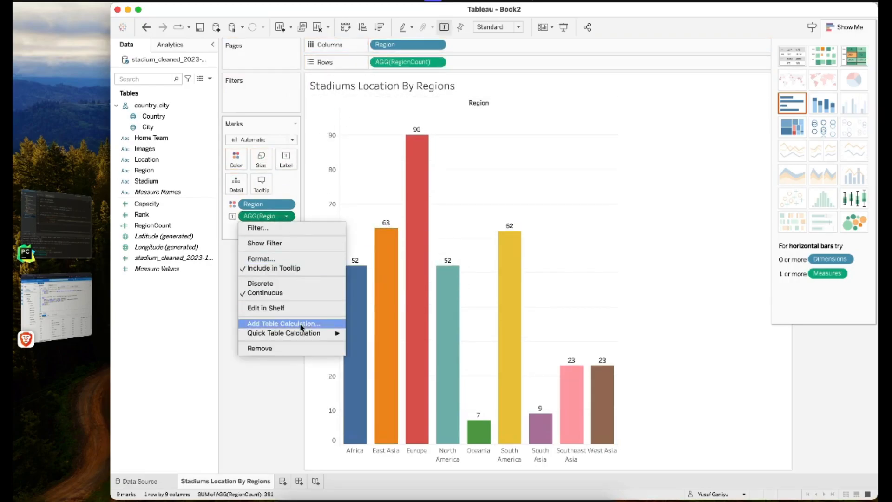
mouse_move(306, 333)
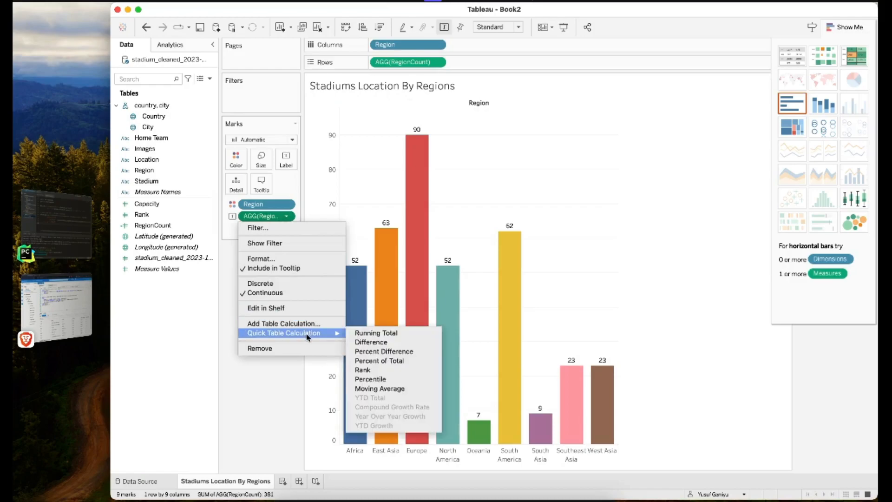
left_click(383, 361)
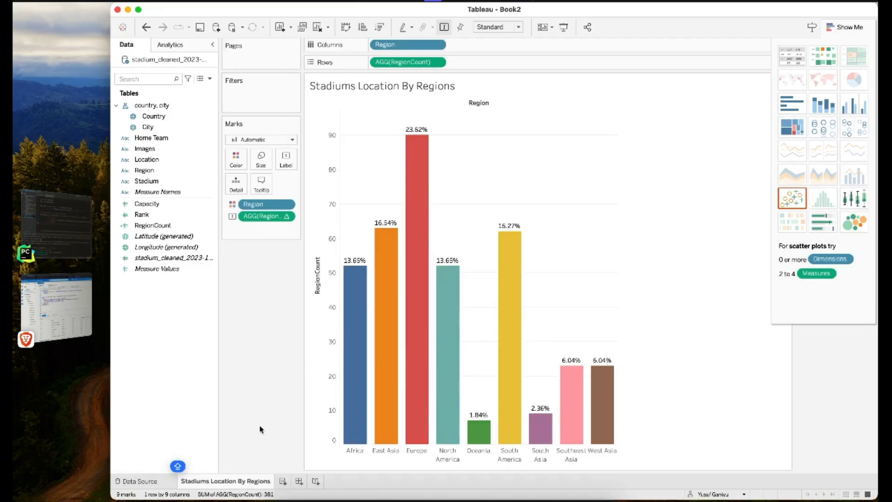
Add a new worksheet and name it Top 10 Stadiums By Capacity.
left_click(283, 481)
right_click(286, 484)
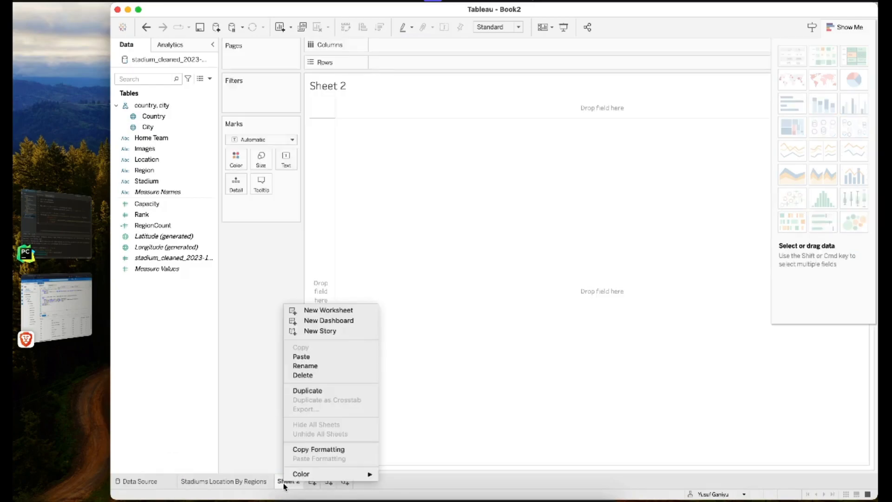
left_click(331, 366)
type("Top 10 Stadi")
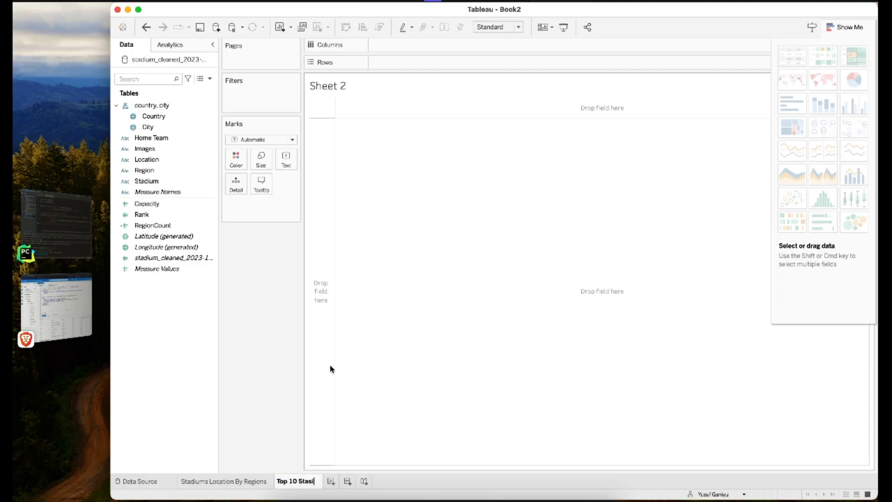
type("ums By ")
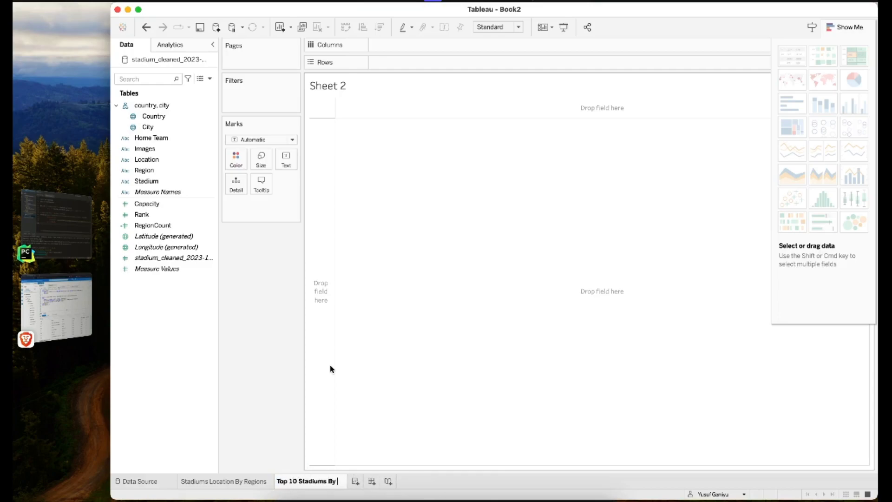
type("Capacity")
key("Return")
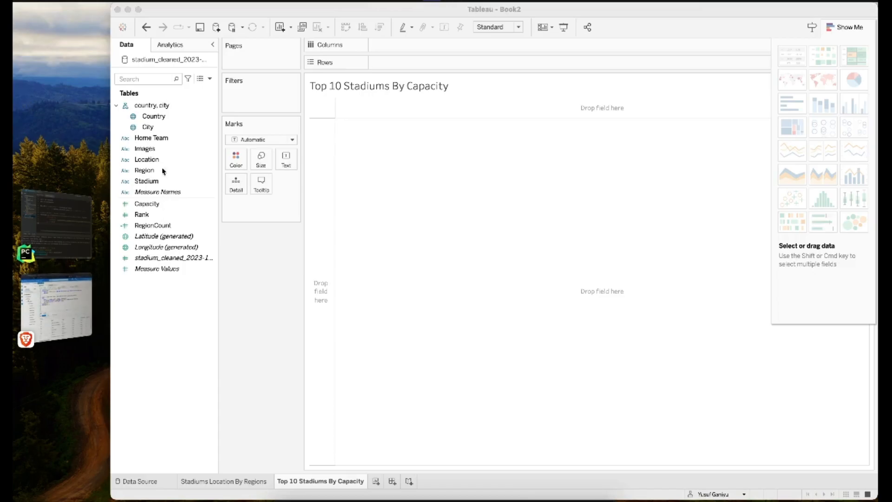
Place the Stadium field on the rows of the Top 10 Stadiums By Capacity worksheet.
left_click(151, 182)
left_click_drag(151, 182, 428, 64)
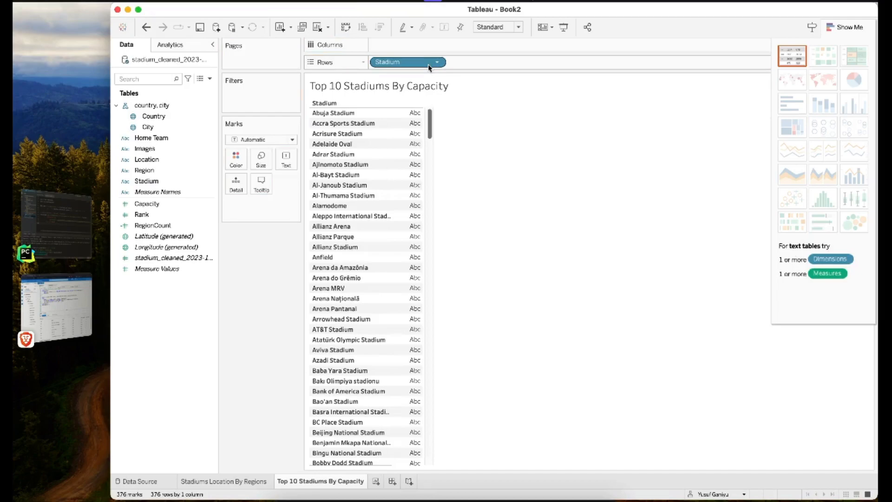
scroll(430, 130, "down", 2)
scroll(430, 130, "up", 2)
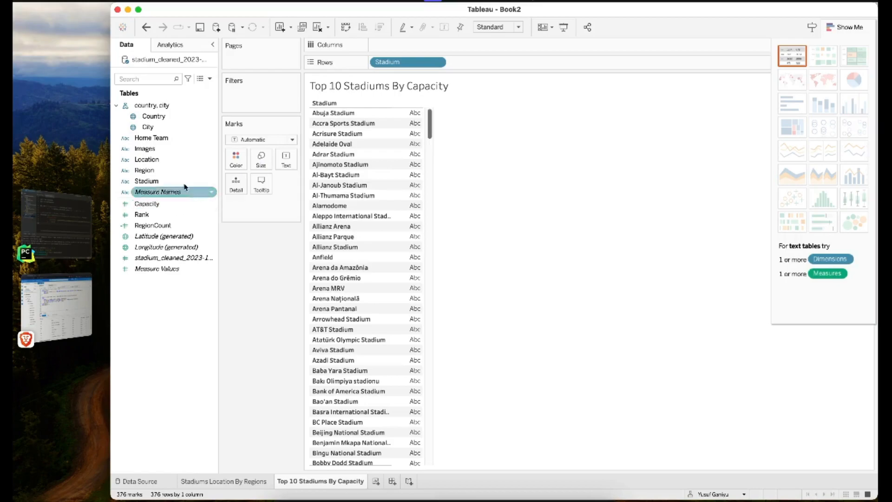
Try showing Capacity as bars on the columns, and remove the field from there again.
left_click_drag(150, 207, 445, 47)
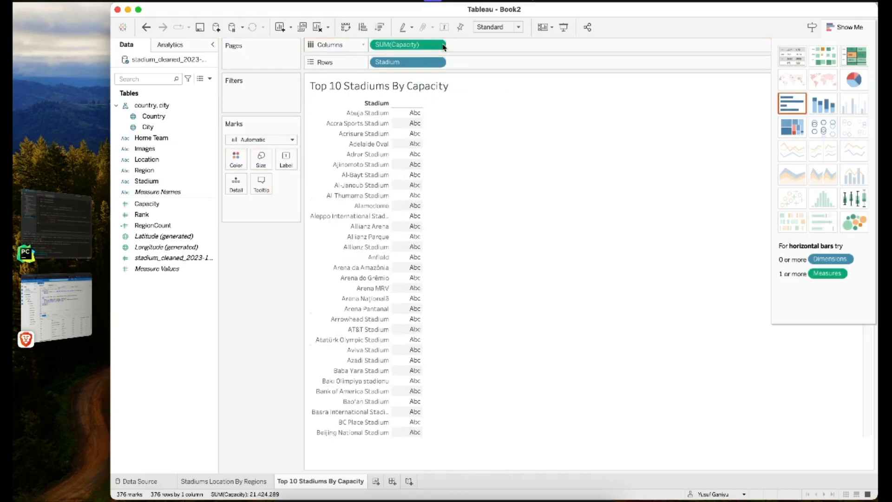
mouse_move(519, 135)
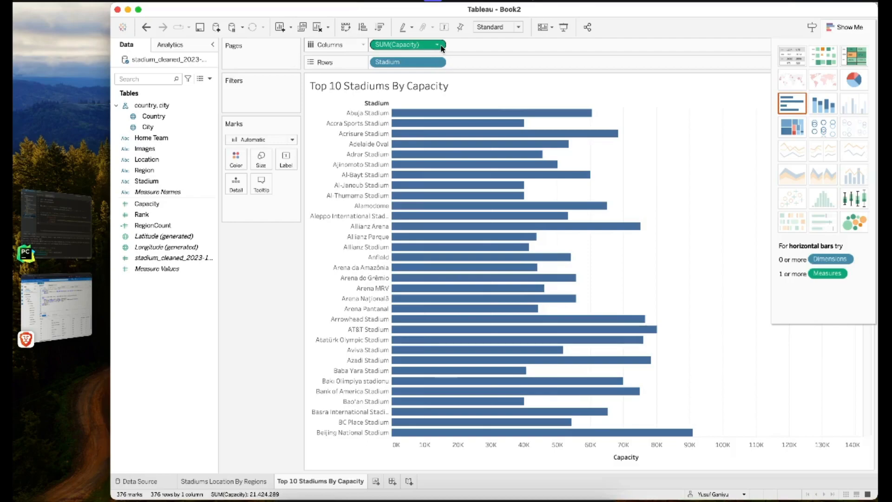
left_click_drag(442, 45, 279, 107)
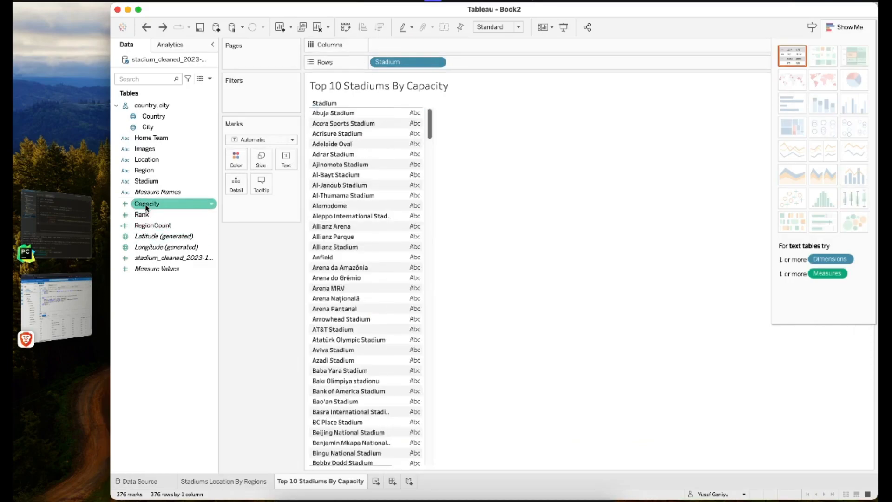
Show Capacity as text values beside the stadiums and sort the list by it in descending order.
left_click_drag(146, 208, 422, 132)
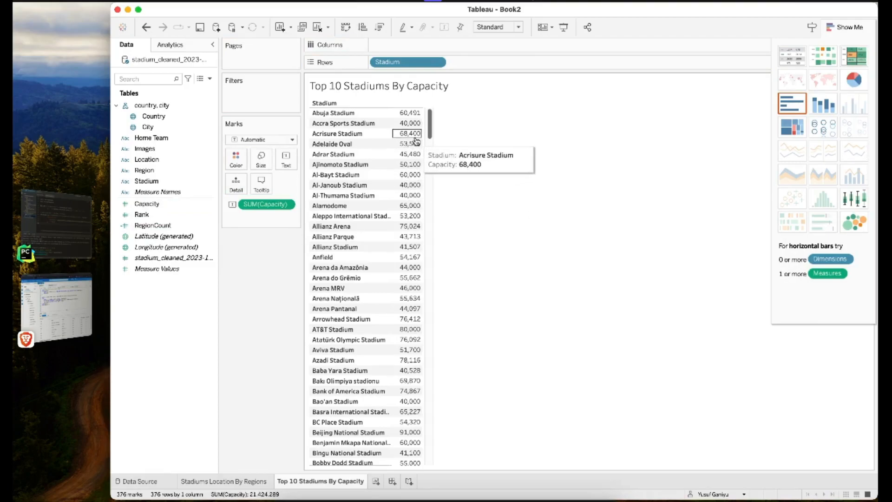
right_click(412, 106)
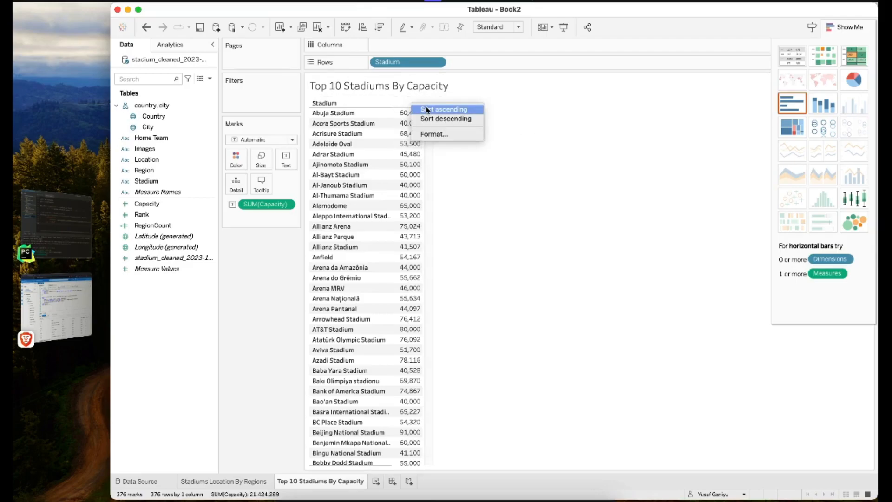
left_click(437, 119)
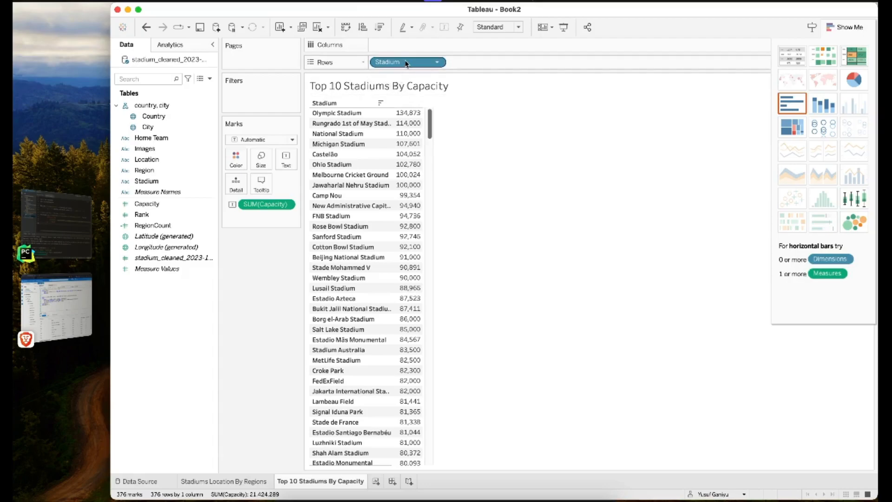
Filter the Stadium field to the top 10 by the sum of Capacity.
left_click_drag(408, 62, 271, 94)
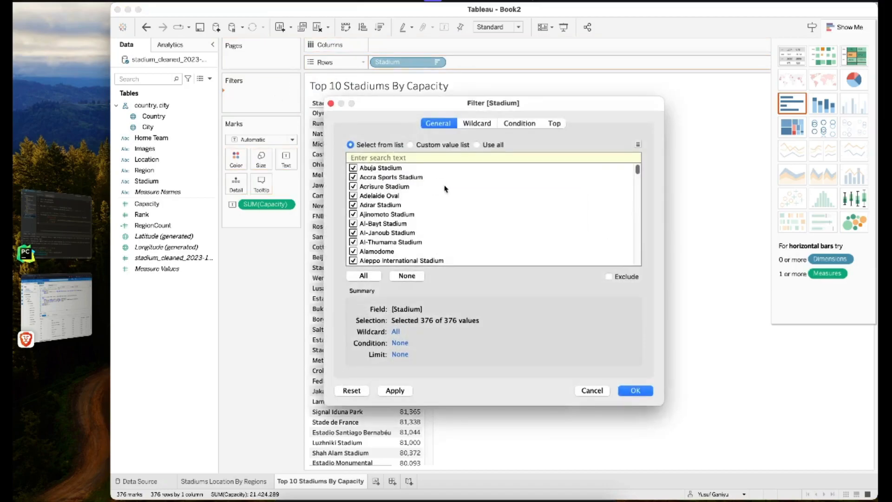
left_click(523, 125)
left_click(557, 124)
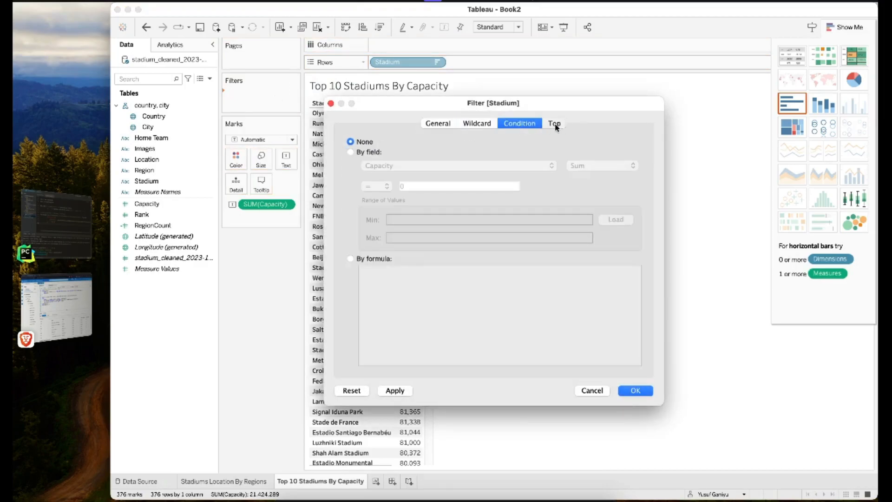
left_click(369, 153)
left_click(373, 168)
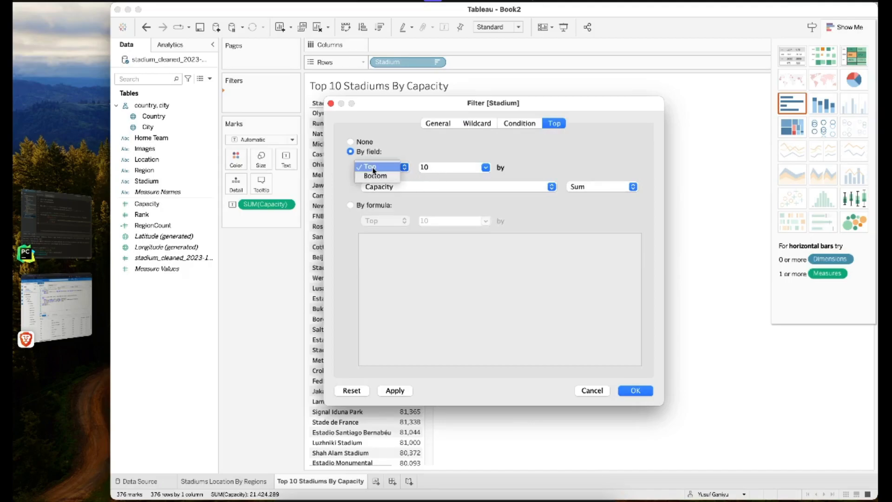
left_click(390, 170)
left_click(425, 188)
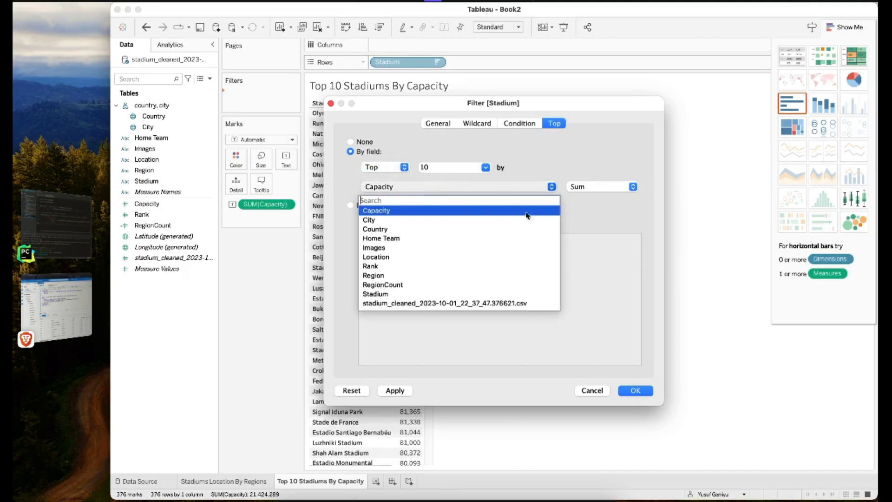
left_click(634, 391)
left_click(644, 394)
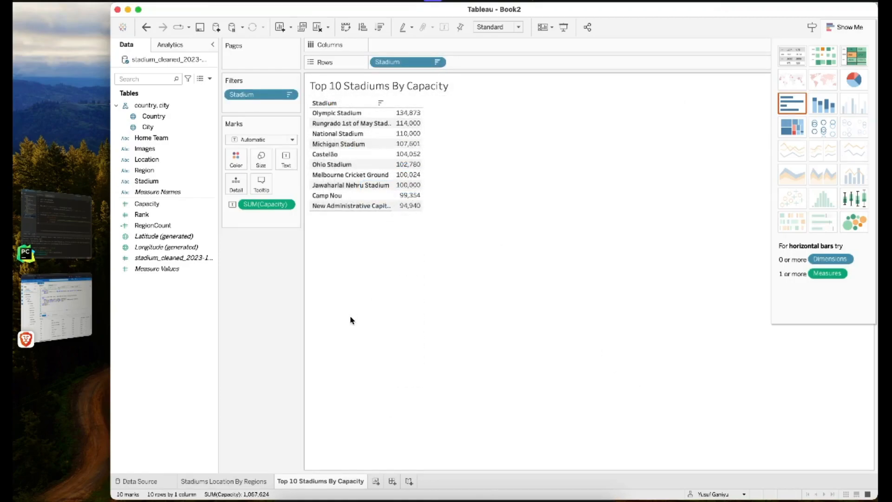
Add another worksheet and name it Top 10 Stadiums By Rank.
left_click(377, 481)
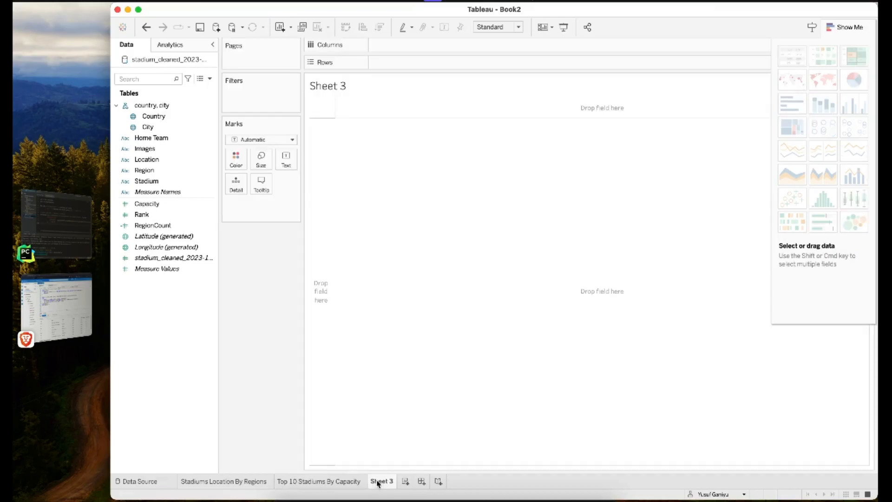
right_click(377, 482)
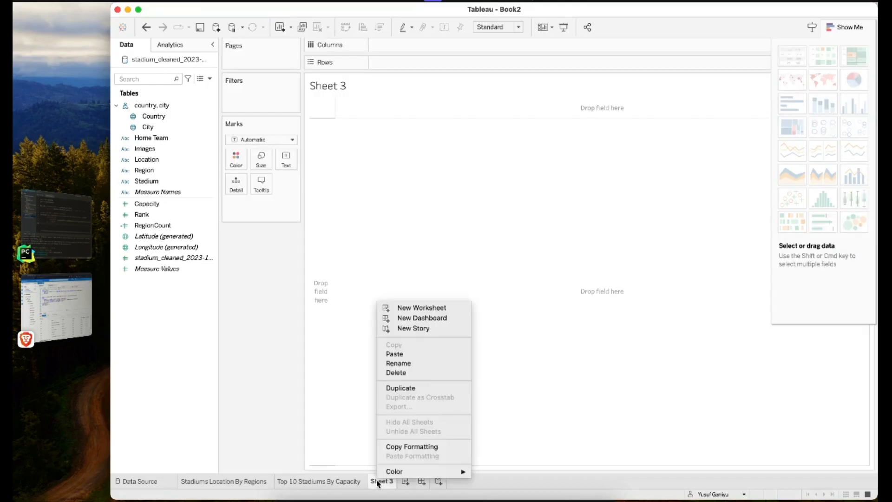
left_click(419, 366)
type("Top")
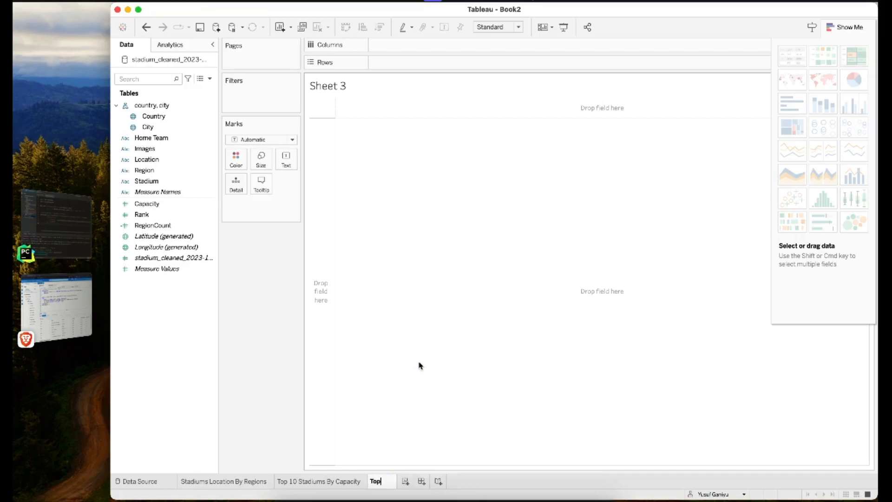
type(" 10 Stadium")
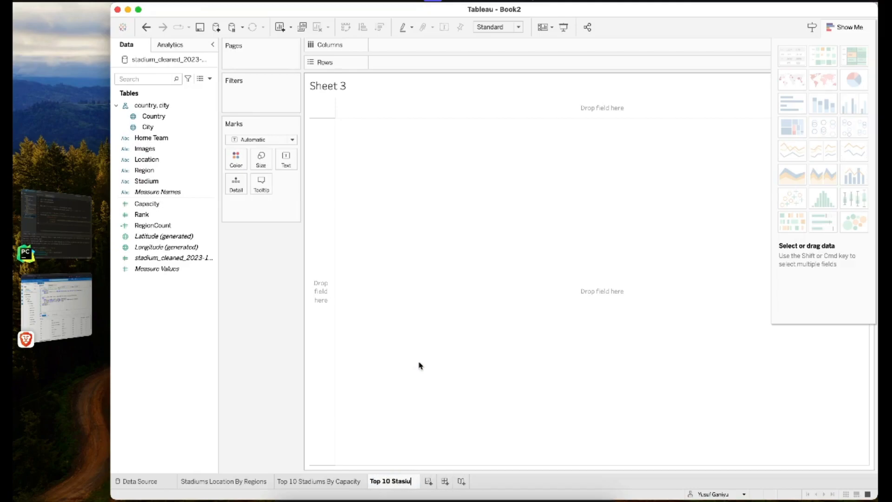
type("s By Rank")
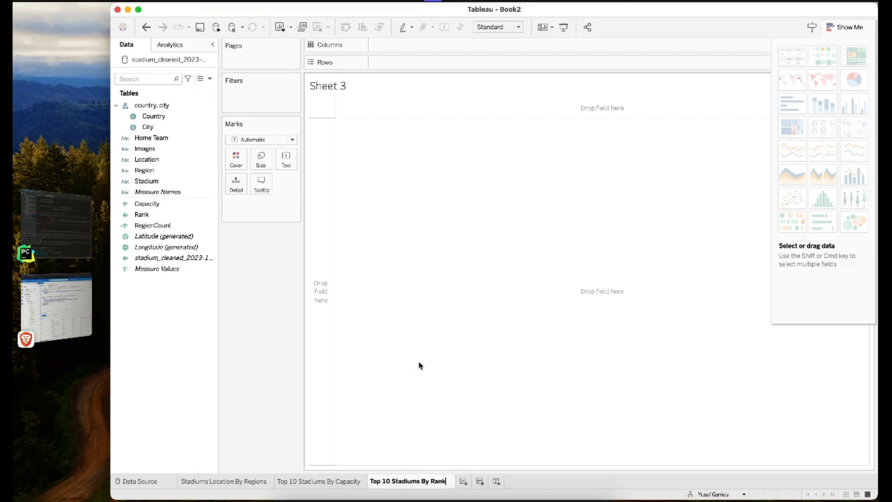
key("Return")
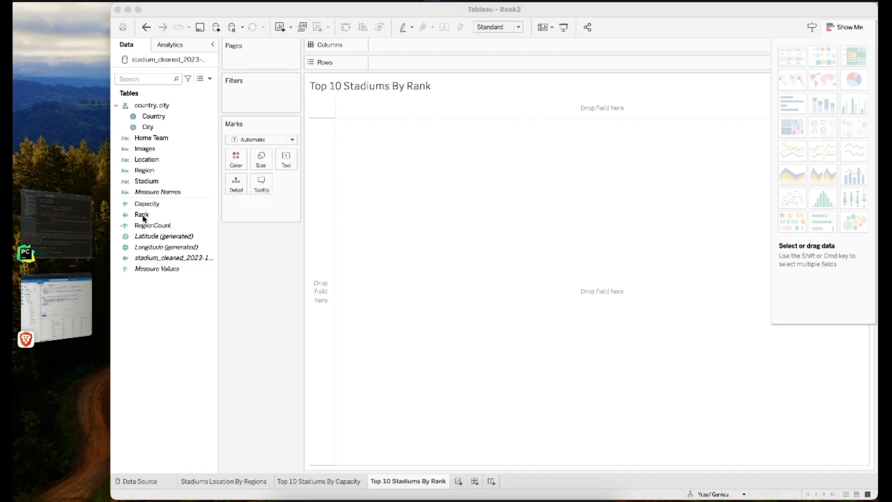
Place Stadium on the rows of the rank worksheet and show Rank as the text value of each stadium.
left_click(144, 180)
left_click_drag(145, 181, 386, 63)
left_click(147, 204)
left_click(167, 226)
left_click(155, 217)
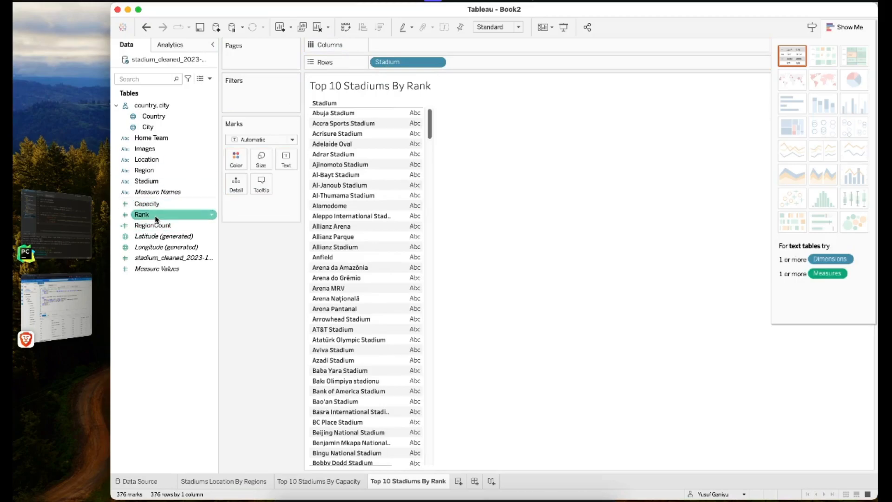
left_click(154, 217)
left_click_drag(155, 219, 279, 162)
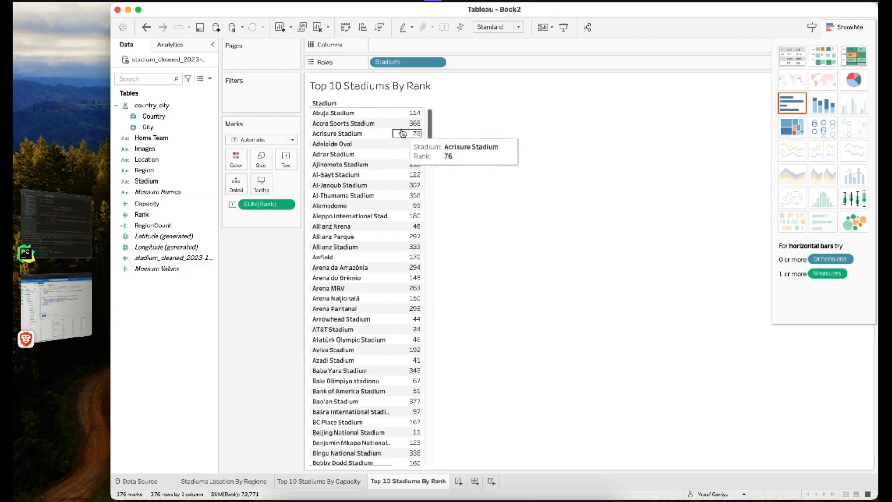
Try sorting the stadium list by Rank in descending order.
left_click(148, 161)
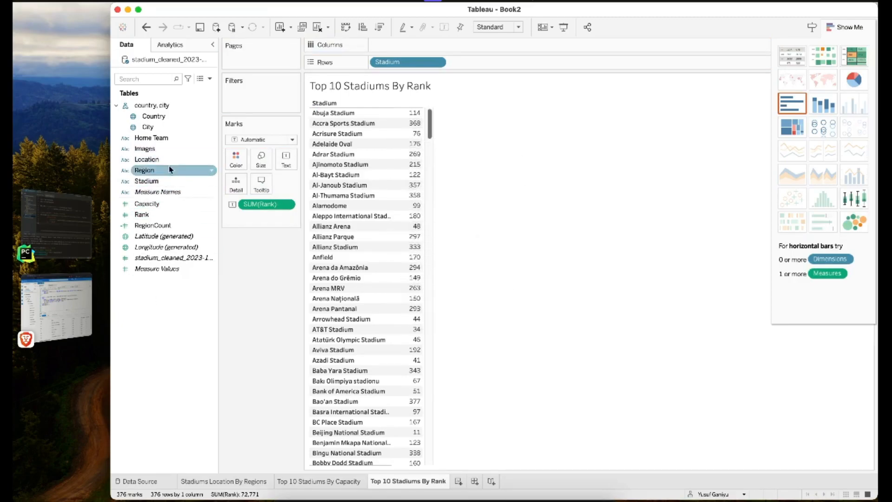
left_click_drag(431, 126, 429, 123)
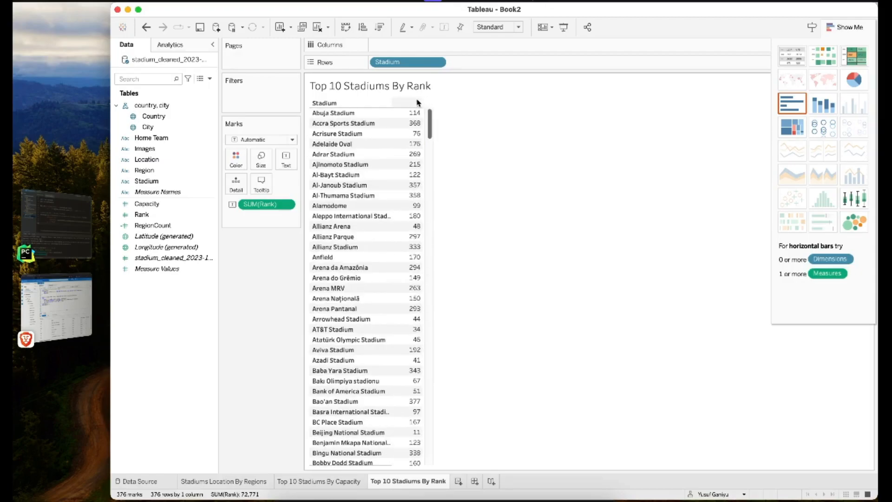
right_click(414, 103)
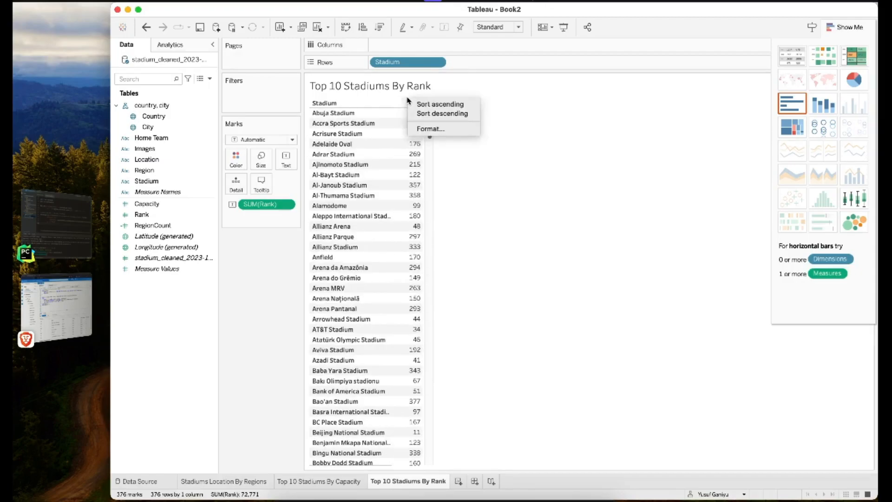
left_click(428, 114)
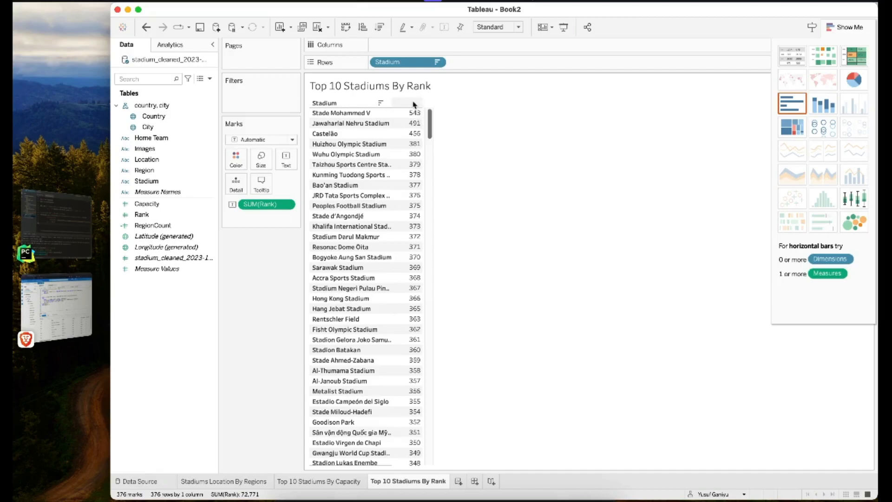
Sort the stadium list by Rank in ascending order.
right_click(414, 104)
left_click(431, 109)
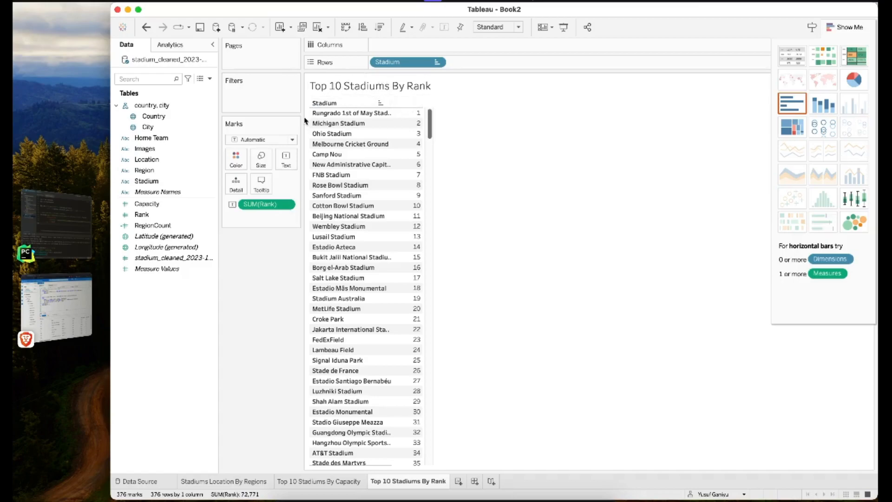
right_click(411, 102)
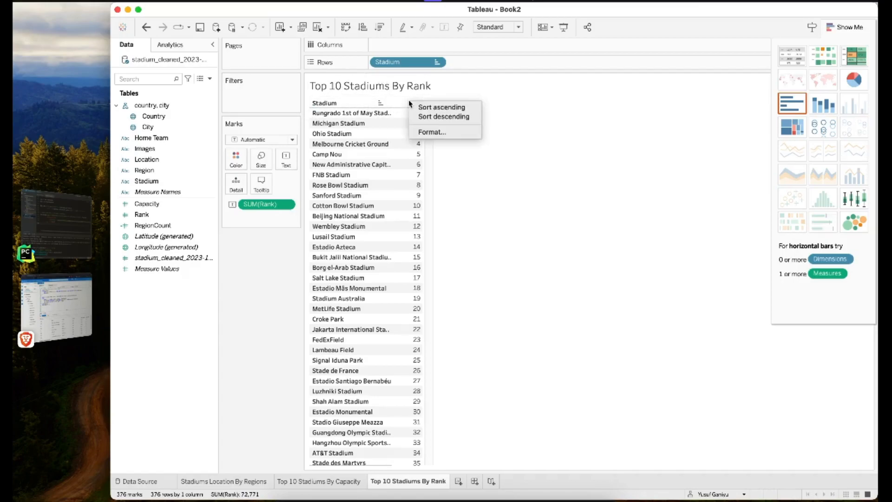
left_click(401, 107)
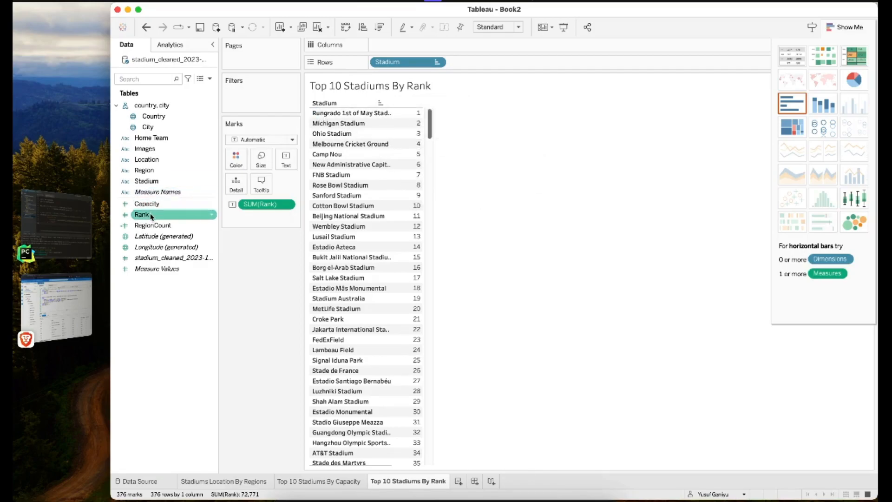
Filter the rank worksheet on all values of Rank, limiting the range to 1 through 10.
left_click_drag(149, 219, 251, 99)
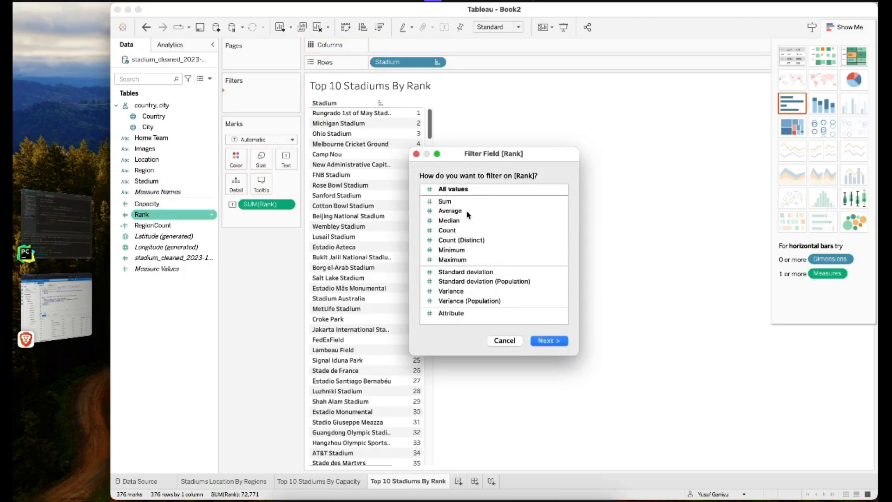
left_click(559, 343)
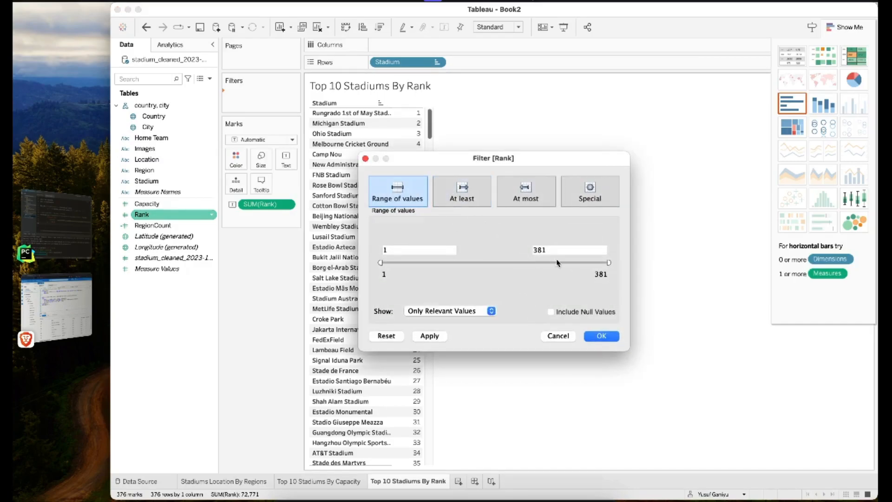
left_click_drag(607, 263, 439, 263)
double_click(552, 250)
type("10")
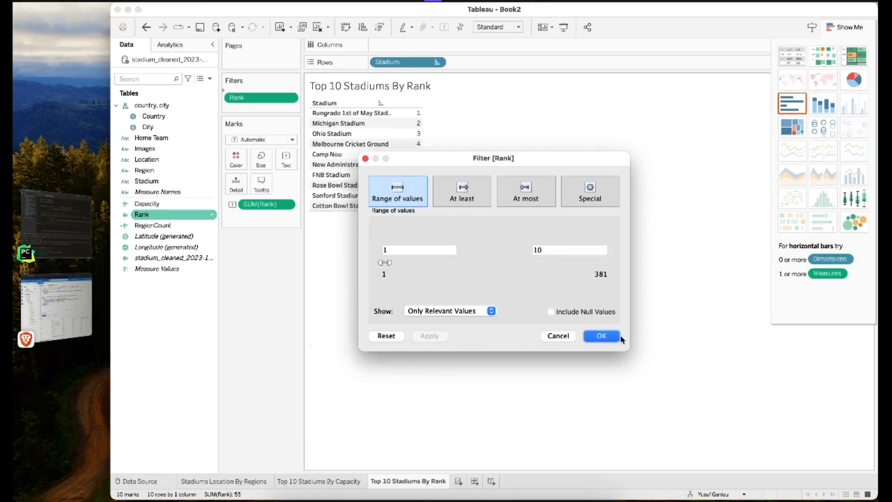
Apply the Rank filter with the range 1 to 10 to the rank worksheet.
left_click(604, 336)
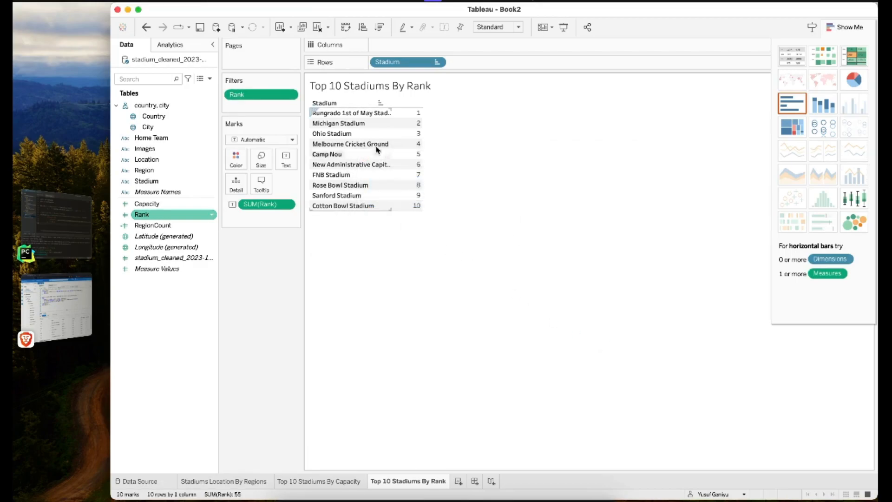
mouse_move(409, 195)
mouse_move(408, 115)
Add a new worksheet and name it "Top Stadiums By Capacity".
left_click(458, 482)
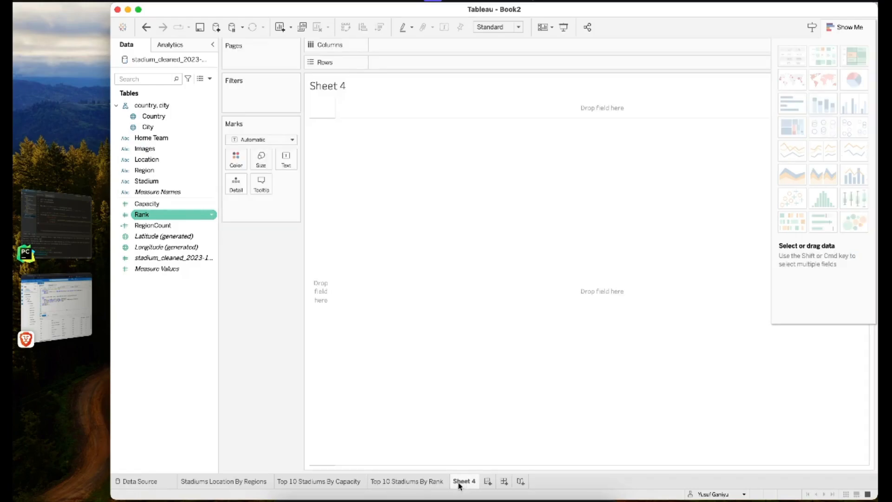
right_click(458, 486)
left_click(494, 370)
type("Top Stadiums By Capacity")
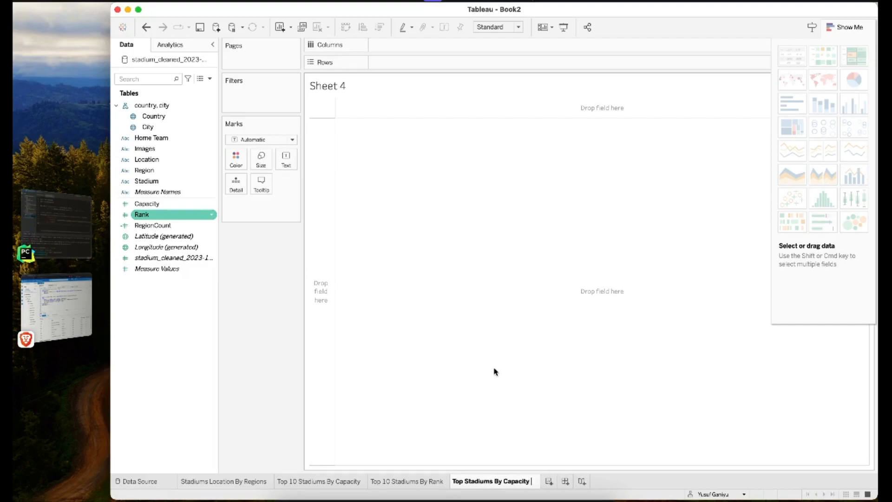
key("Return")
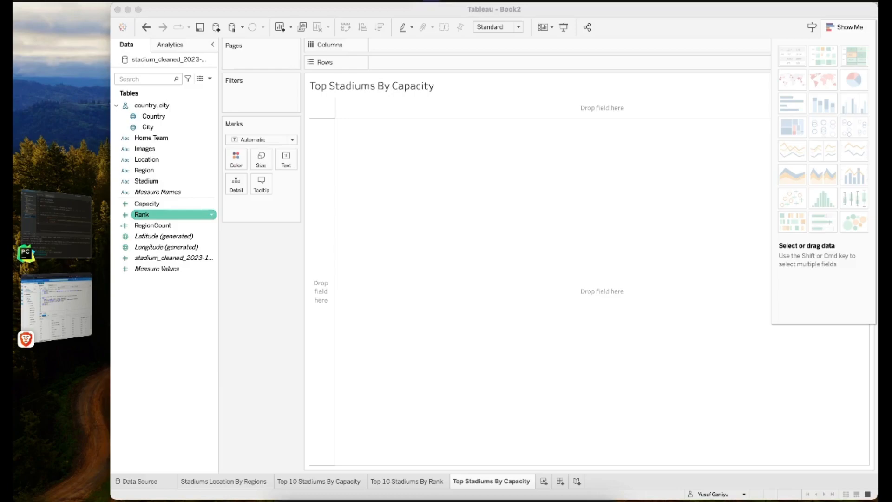
left_click(496, 212)
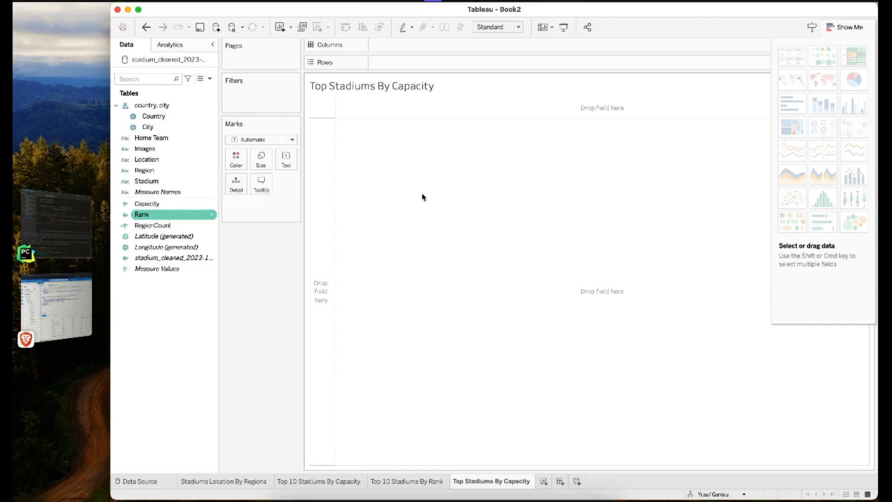
Set the mark type to Pie and use Region for both the slice labels and the slice colours.
left_click(291, 140)
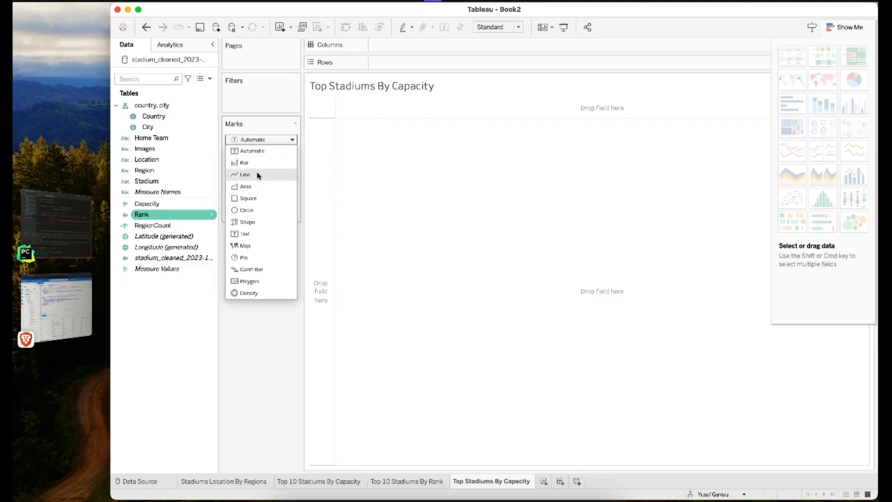
left_click(252, 258)
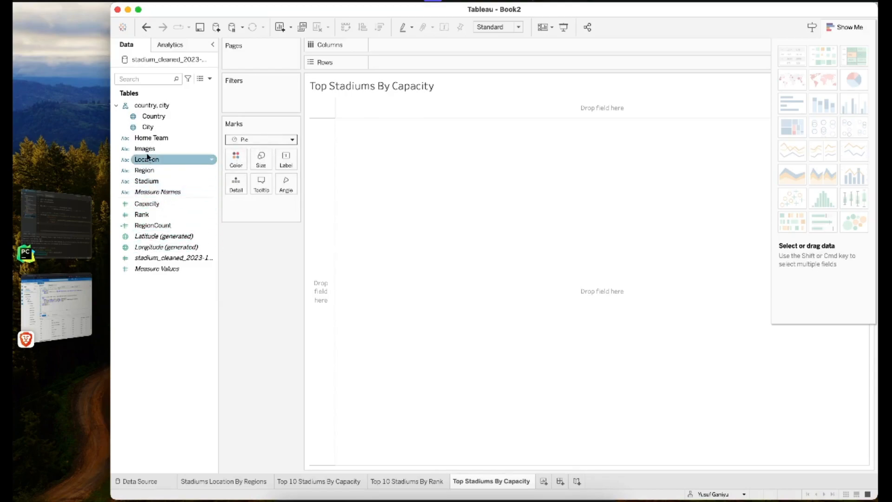
left_click_drag(144, 171, 284, 163)
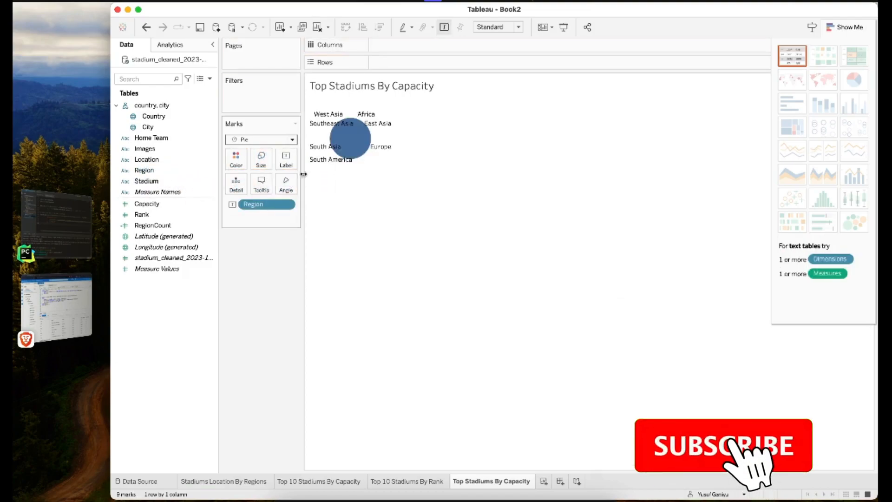
left_click(210, 207)
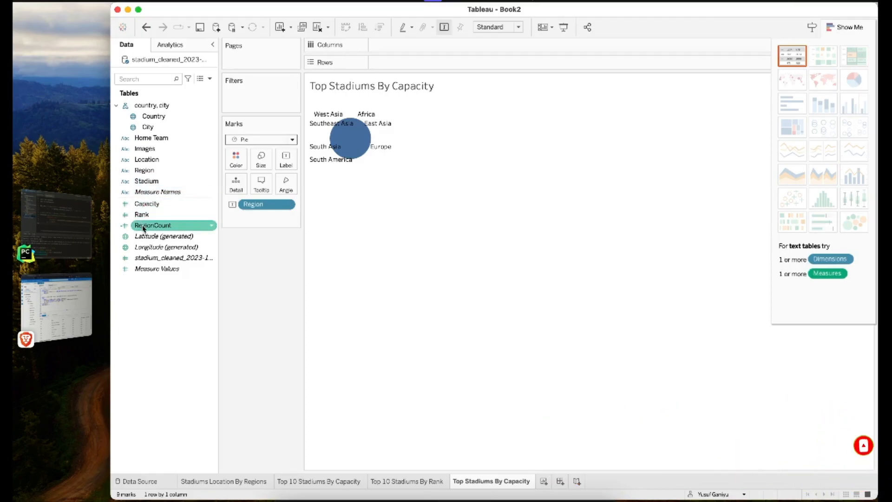
left_click_drag(151, 174, 238, 160)
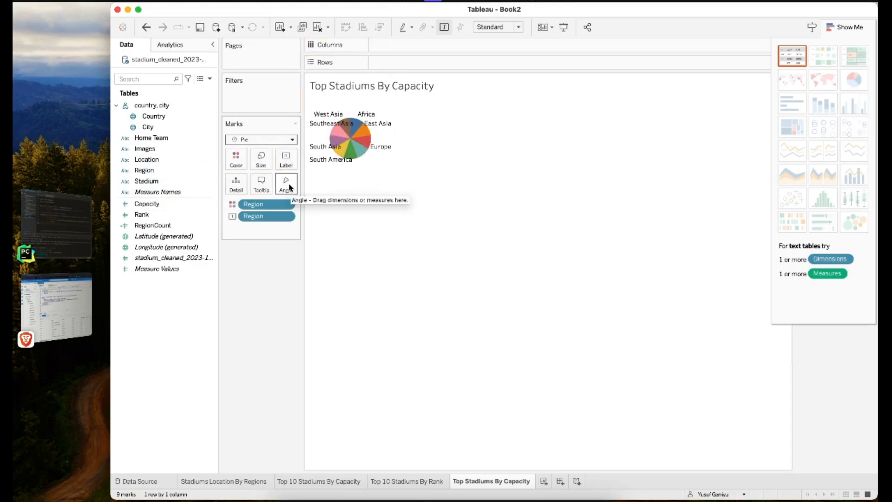
left_click(343, 151)
left_click(327, 213)
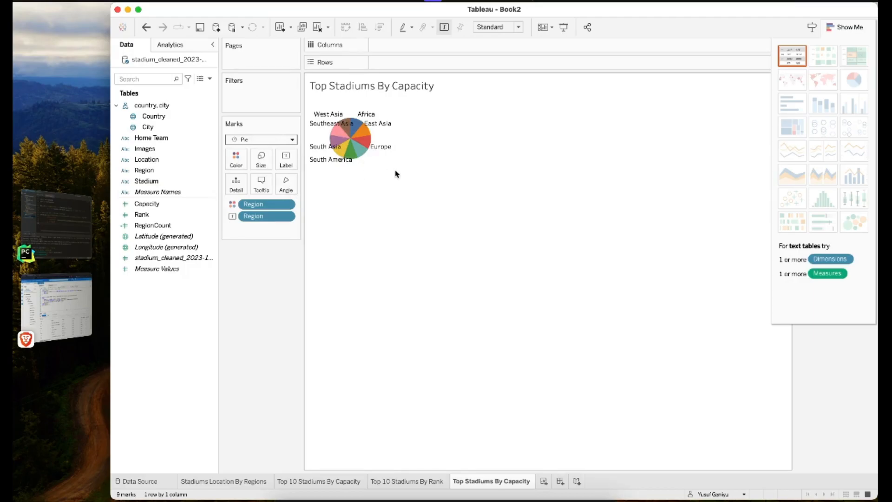
Widen and heighten the pie chart, and add Capacity to the slice labels.
left_click_drag(392, 173, 440, 182)
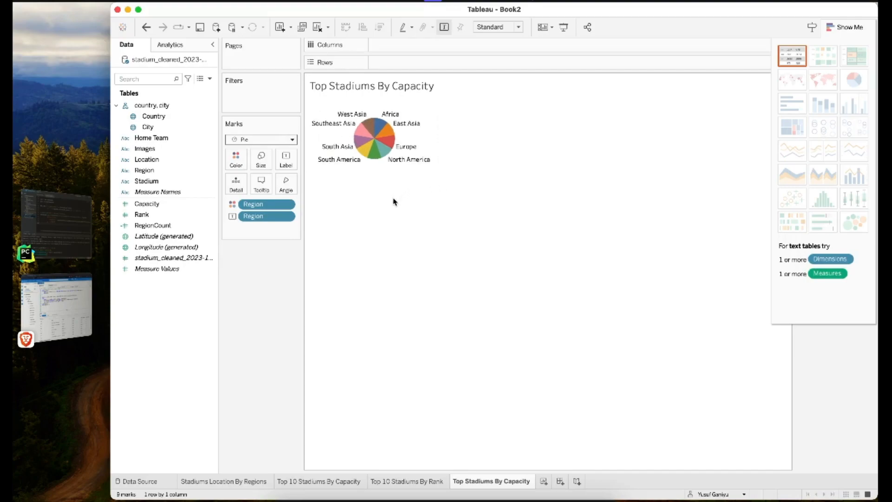
left_click_drag(391, 183, 393, 234)
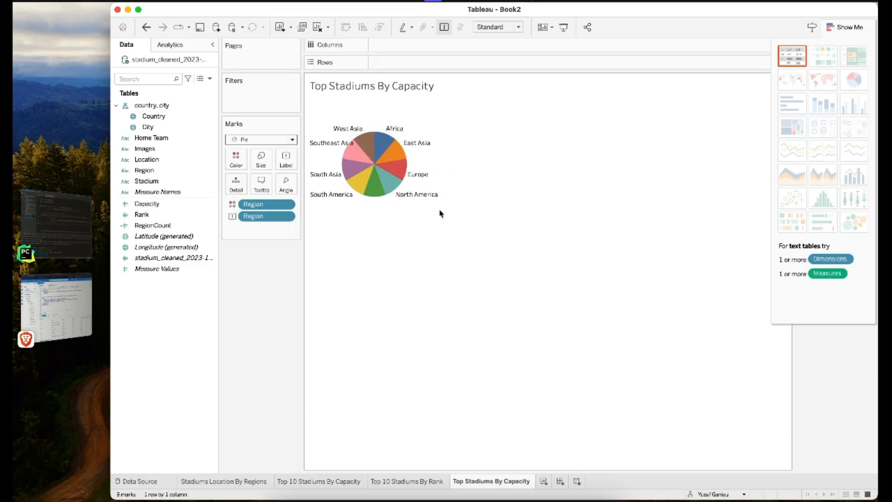
left_click_drag(148, 203, 288, 161)
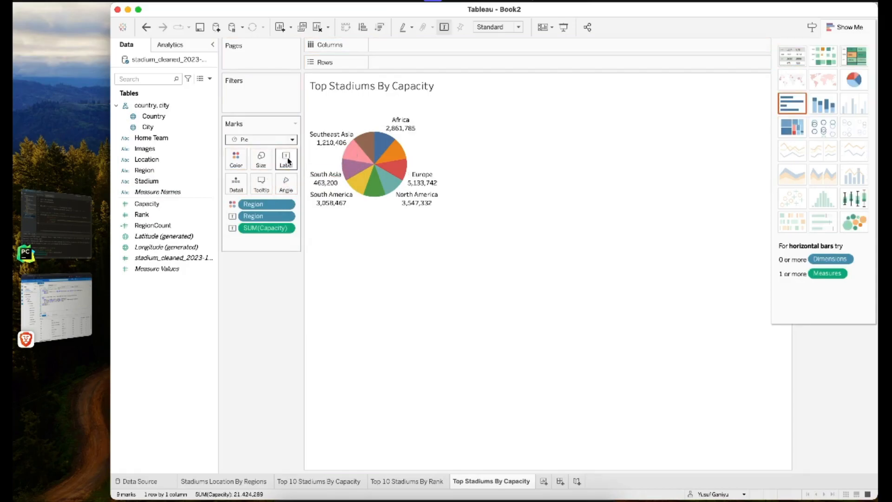
mouse_move(408, 136)
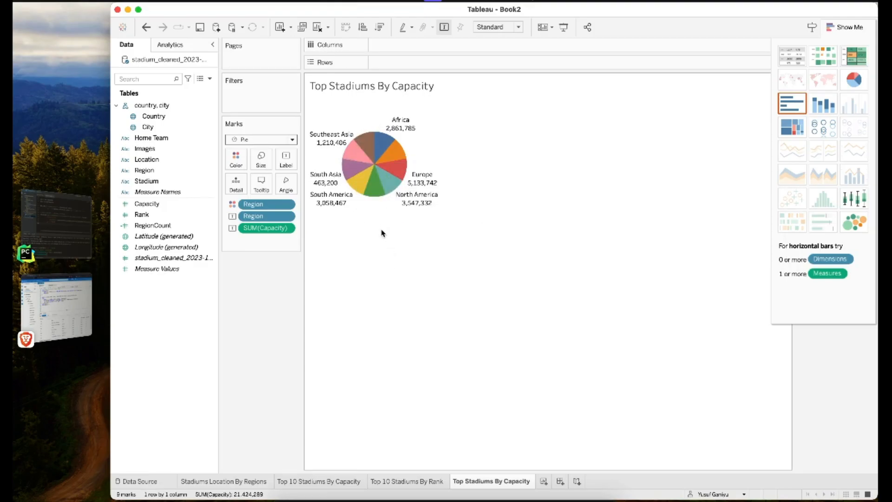
Enlarge the pie chart further in height and width so all region and capacity labels fit.
left_click_drag(383, 231, 391, 296)
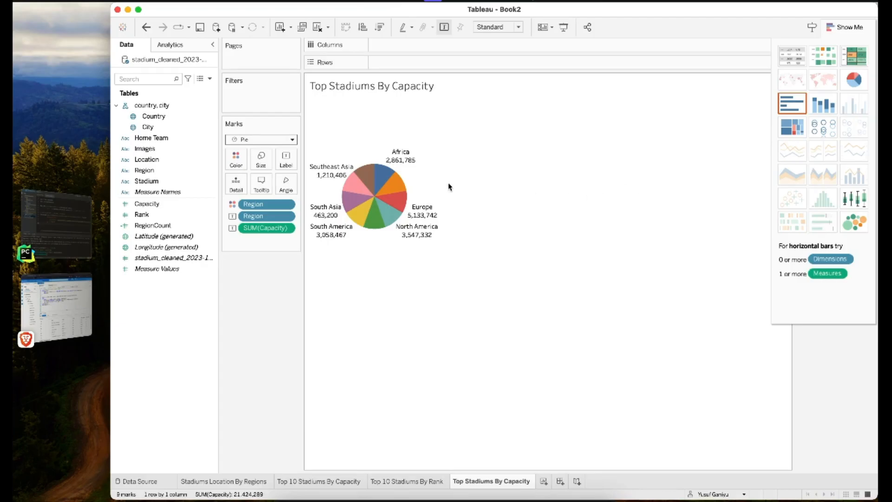
left_click_drag(438, 184, 523, 188)
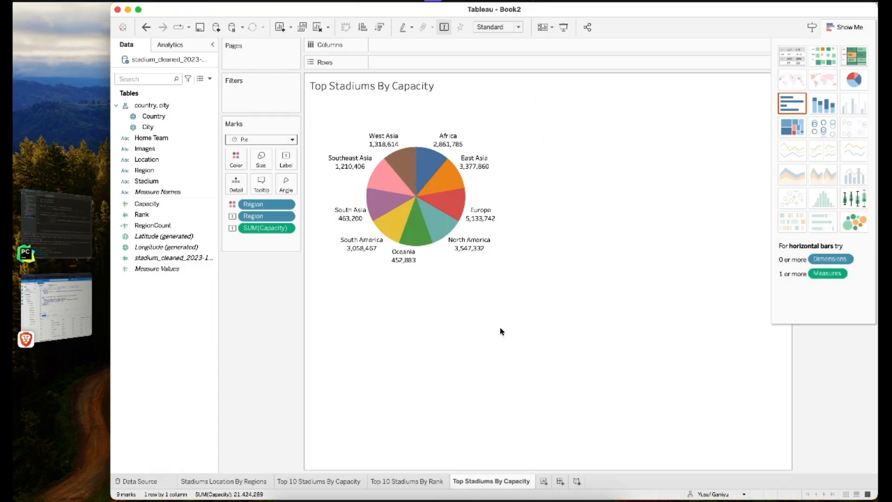
mouse_move(492, 243)
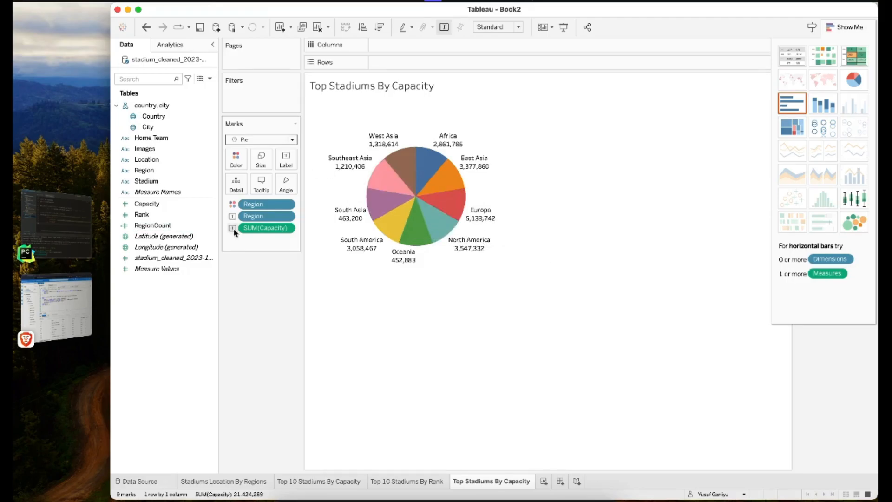
Try showing the capacity labels with the Percentile quick table calculation.
left_click(288, 229)
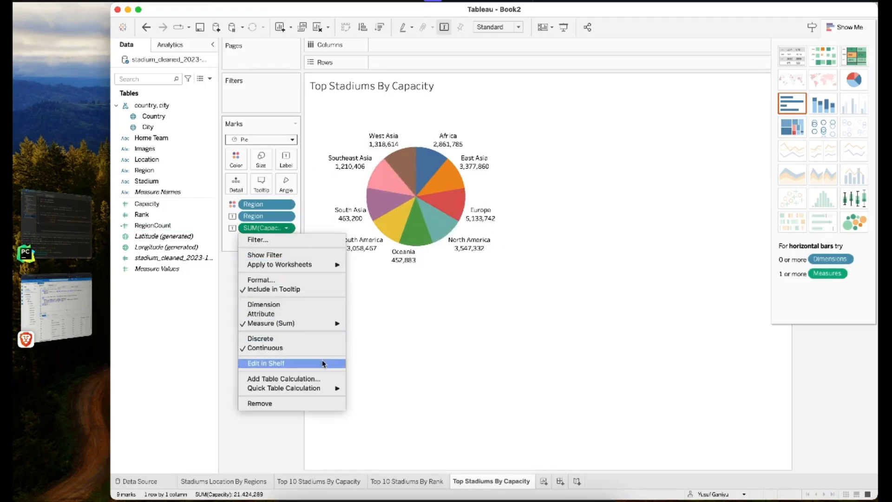
mouse_move(324, 388)
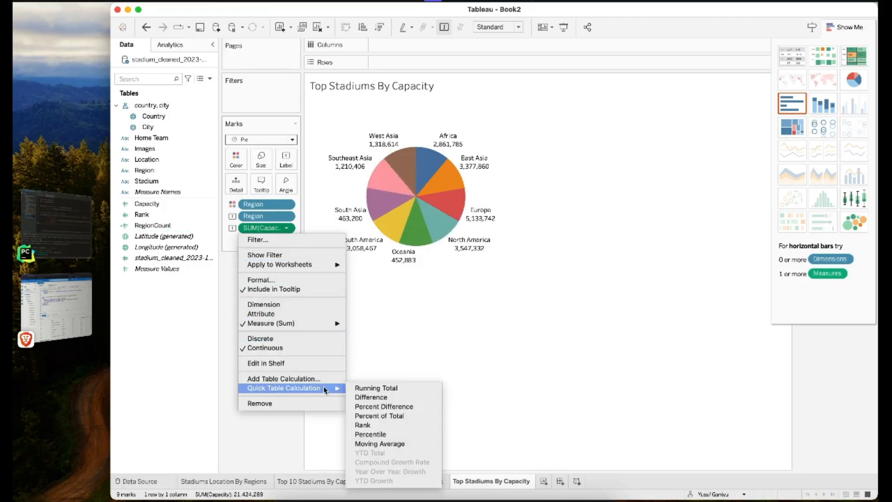
left_click(381, 434)
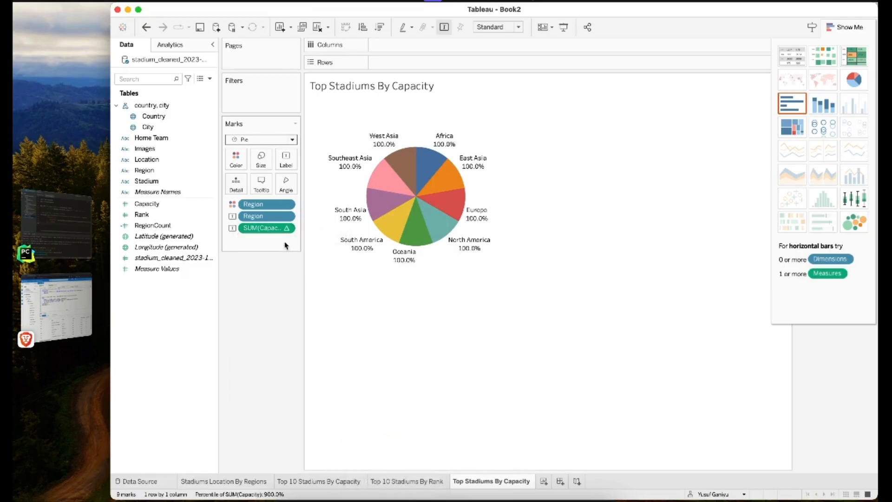
Switch the capacity labels to the Percent of Total quick table calculation.
left_click(288, 229)
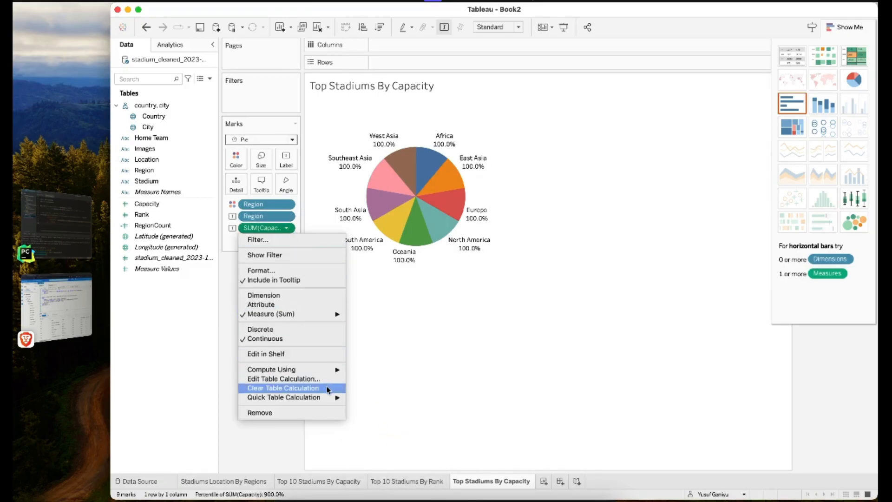
mouse_move(325, 397)
left_click(381, 426)
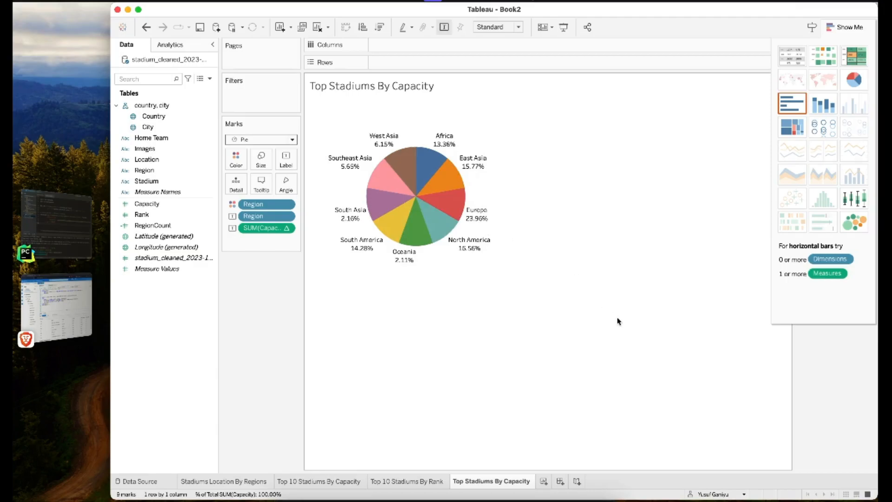
Add another worksheet and name it "Geographical Distribution of Stadiums".
left_click(544, 482)
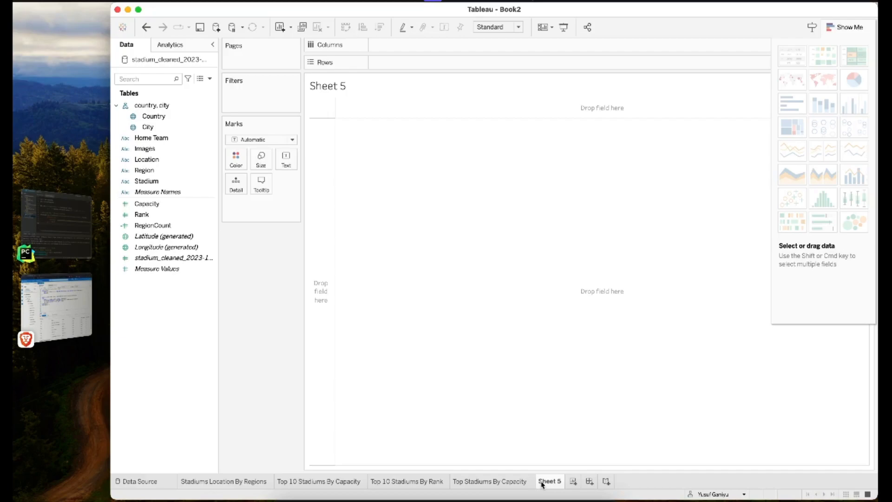
right_click(543, 484)
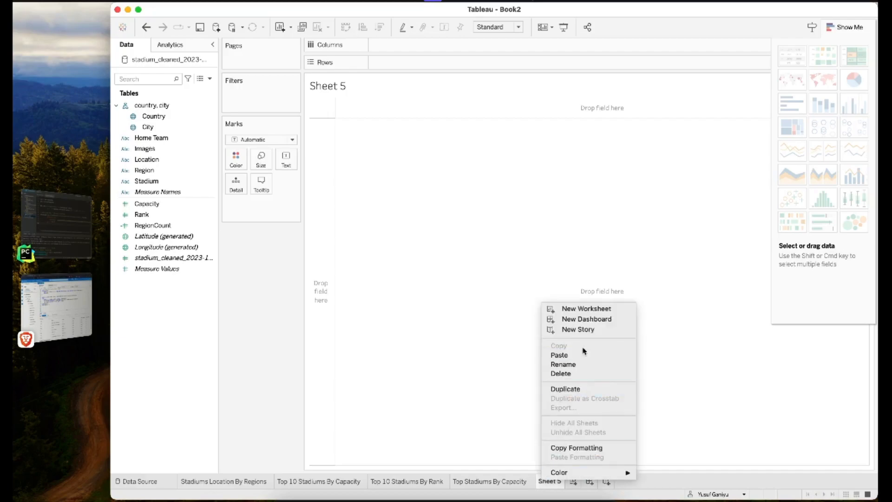
left_click(572, 365)
type("Ge")
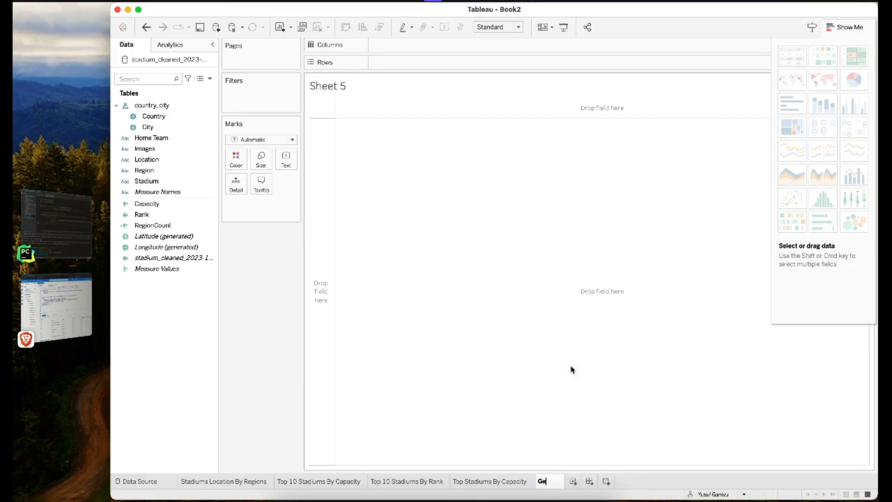
type("ographical")
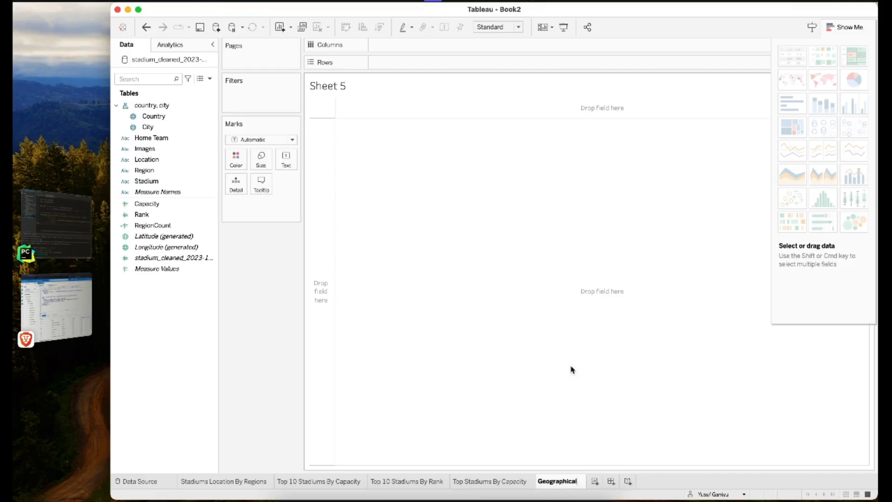
type(" Distrubution")
key("BackSpace")
key("BackSpace")
key("BackSpace")
key("BackSpace")
key("BackSpace")
key("BackSpace")
key("BackSpace")
type("ibution")
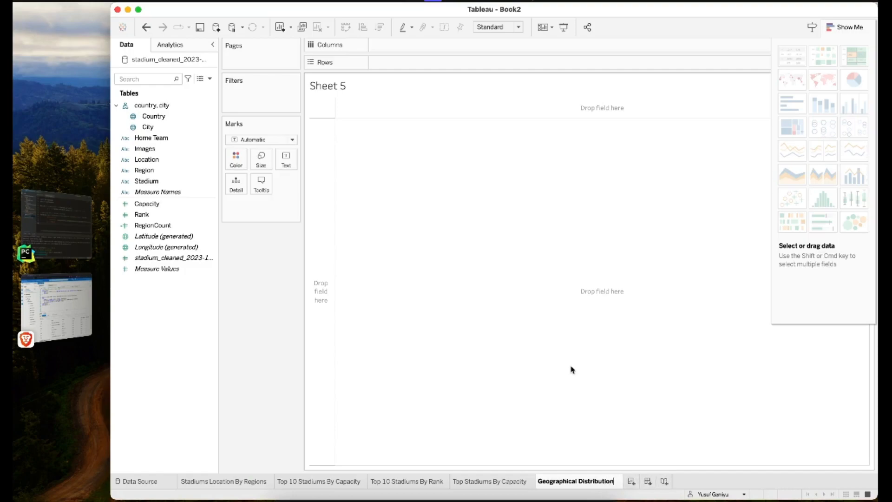
type(" of Stadiums")
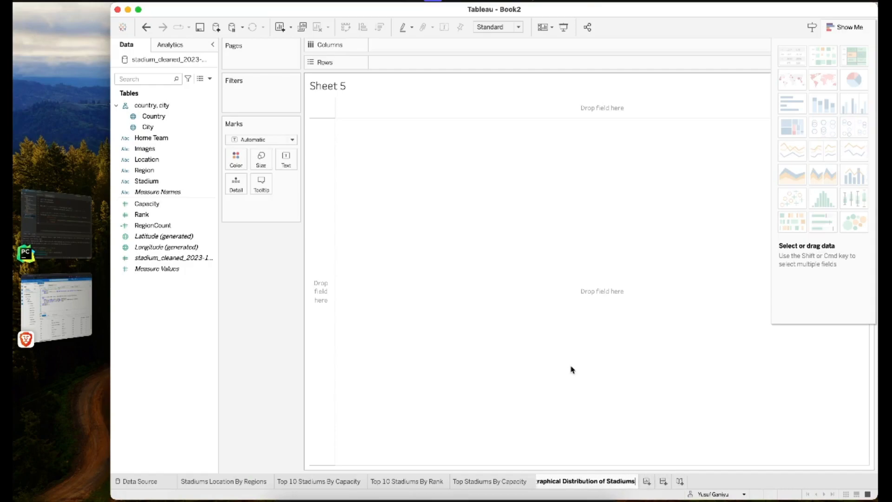
key("Return")
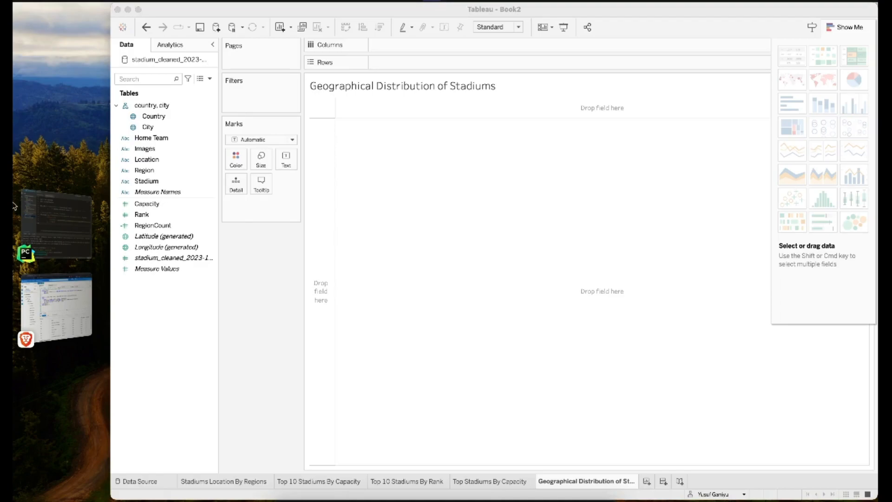
left_click(526, 216)
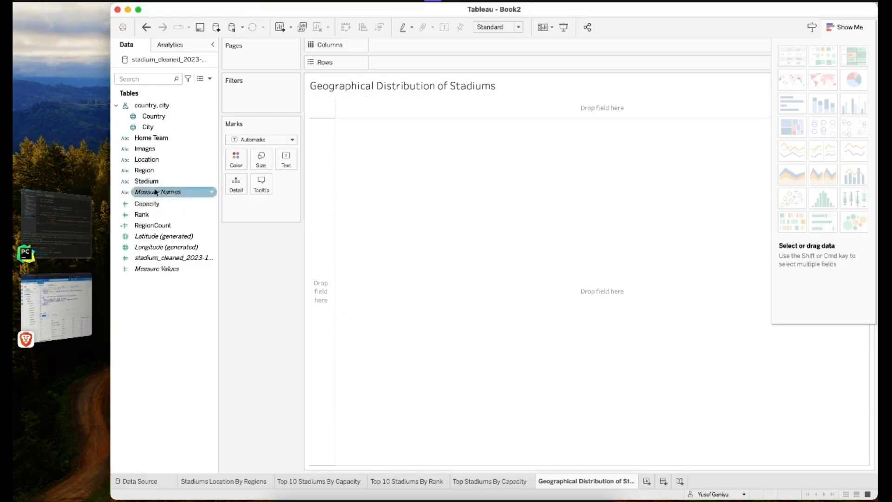
Build a world map by placing Longitude (generated) on the columns and Latitude (generated) on the rows.
left_click(153, 117)
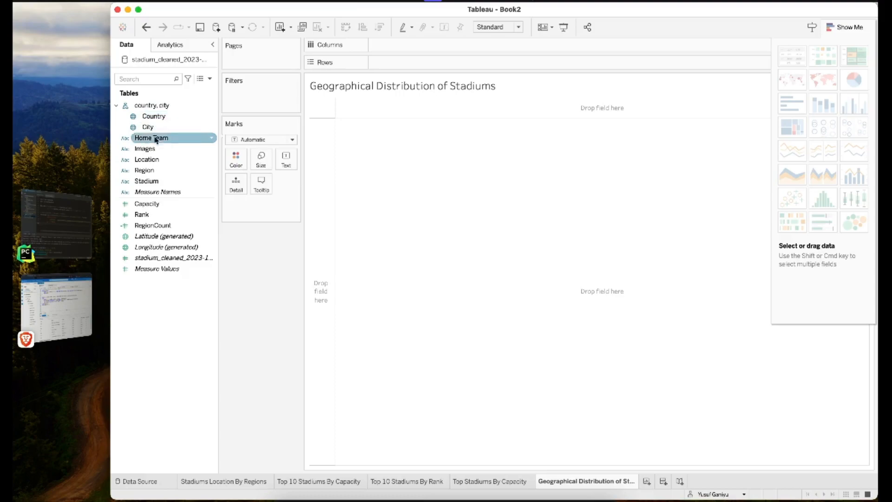
left_click_drag(152, 241, 379, 50)
left_click(177, 237)
left_click(166, 249)
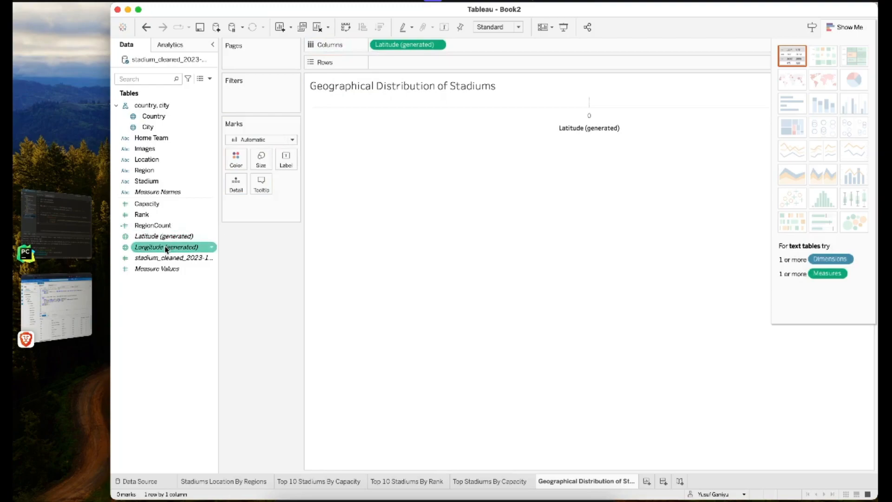
left_click_drag(408, 41, 407, 64)
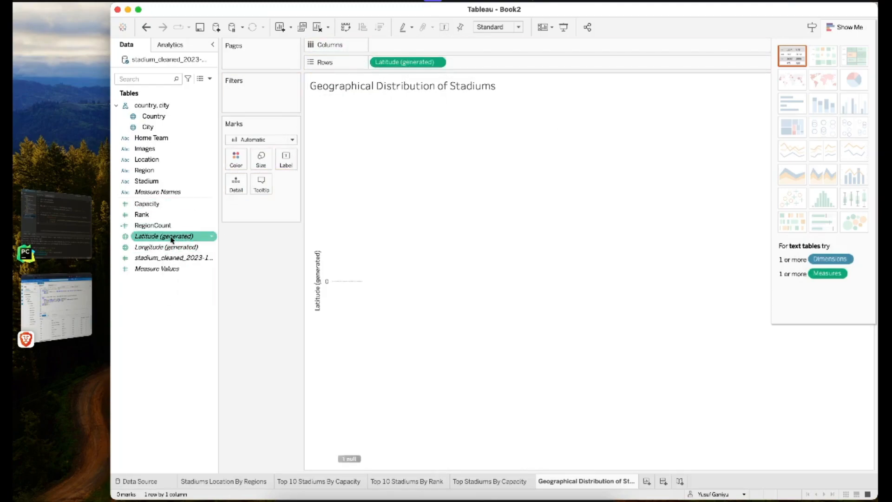
left_click_drag(179, 247, 421, 53)
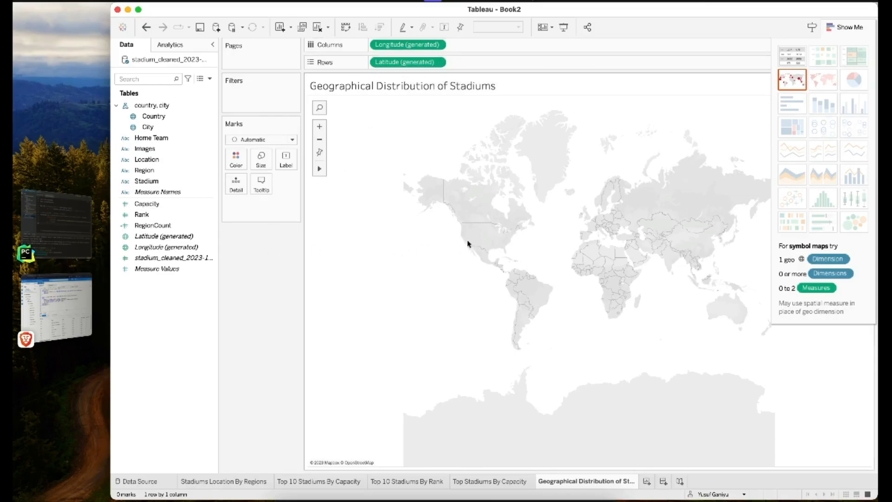
Color the map marks by Region and label them with Stadium.
left_click(156, 174)
left_click_drag(156, 177, 237, 161)
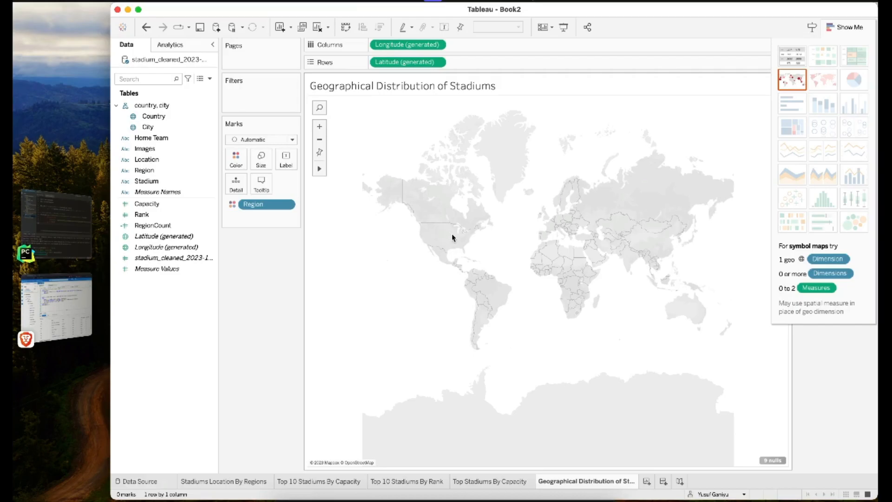
left_click(148, 181)
left_click_drag(149, 183, 285, 161)
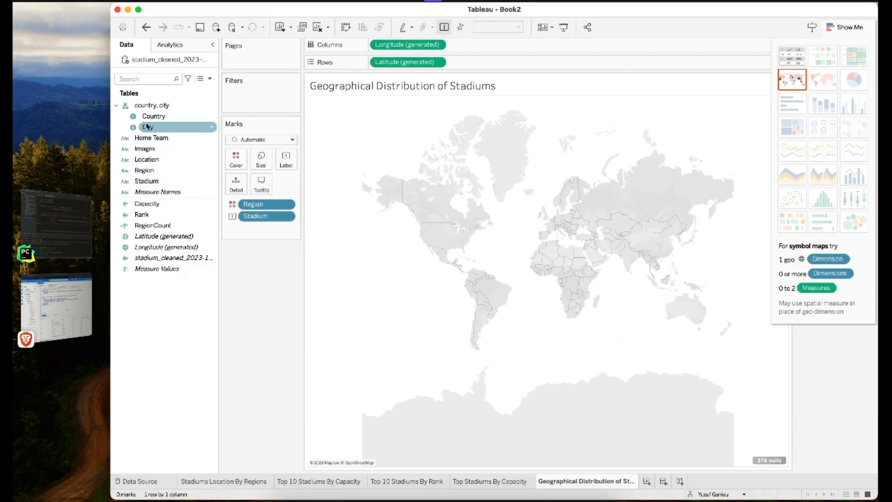
Add Country to the map's mark detail and expand its hierarchy down to City.
left_click_drag(150, 116, 237, 186)
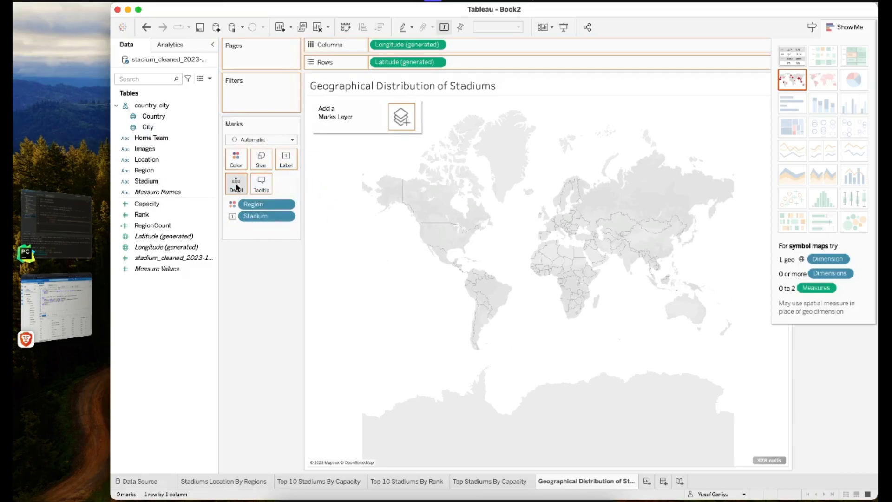
left_click(157, 129)
left_click_drag(157, 132, 259, 232)
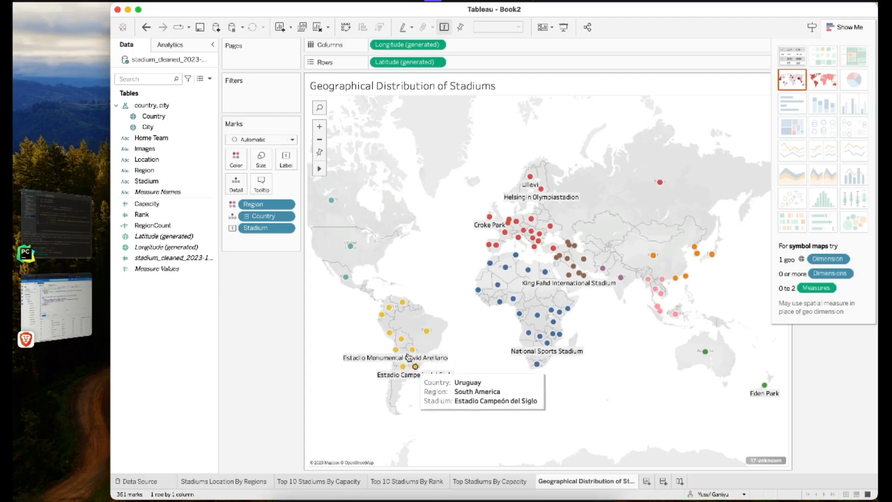
mouse_move(504, 294)
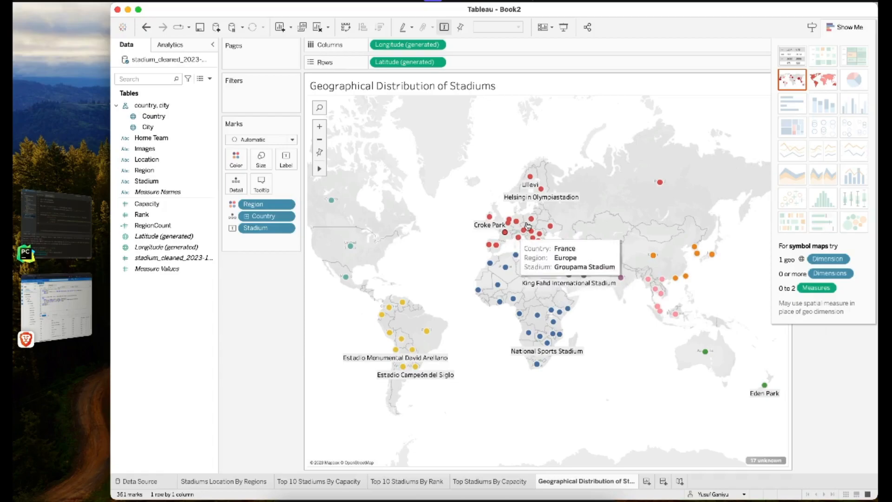
mouse_move(664, 188)
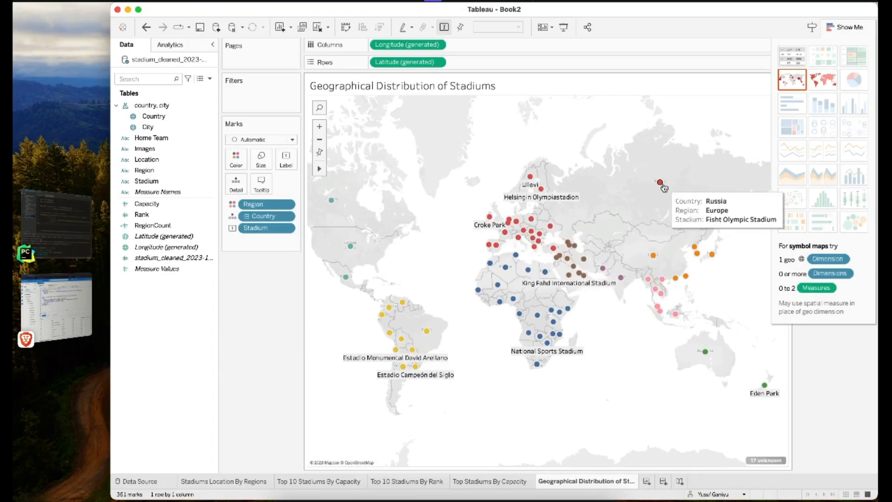
left_click(247, 219)
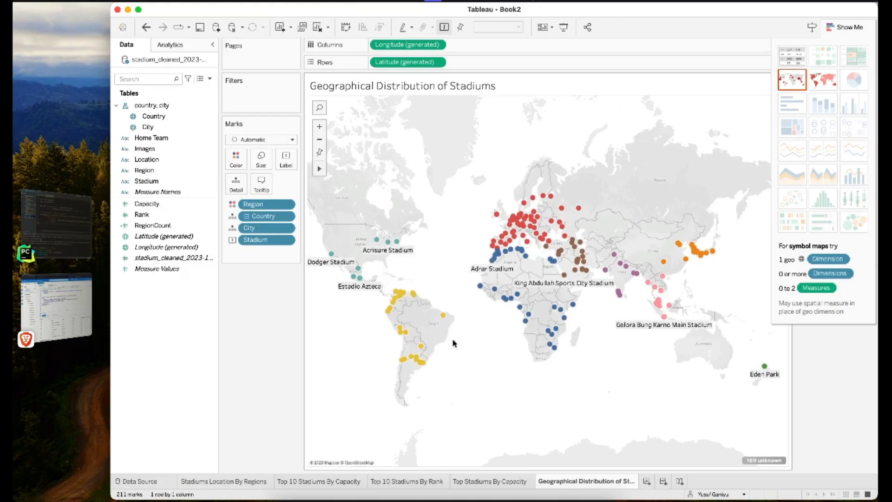
Open location editing for the unknown map values and match the country England to United Kingdom.
left_click(760, 461)
left_click(469, 239)
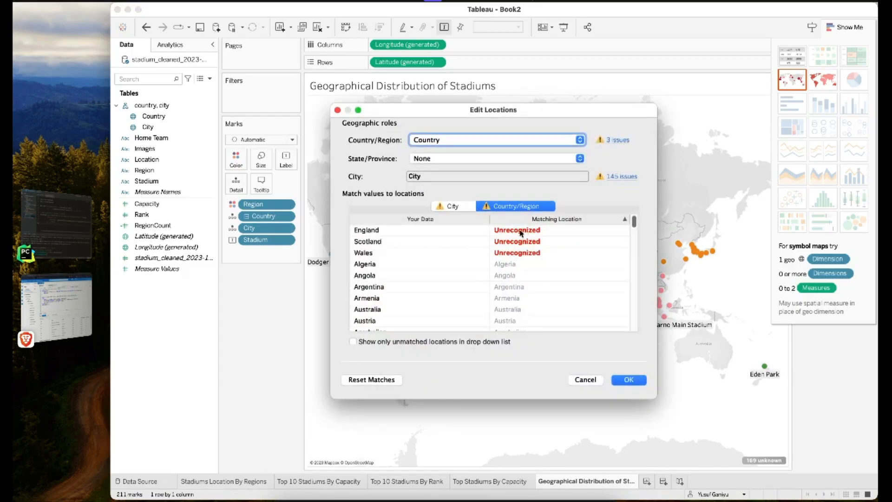
double_click(405, 236)
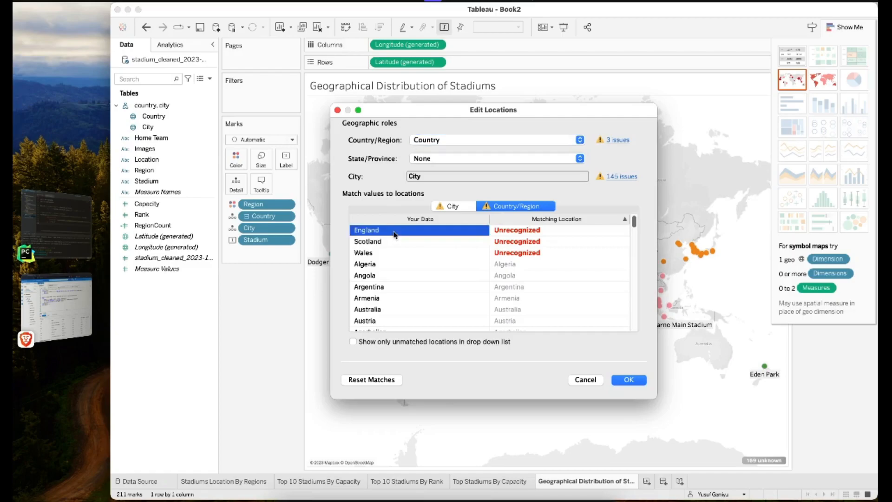
double_click(397, 241)
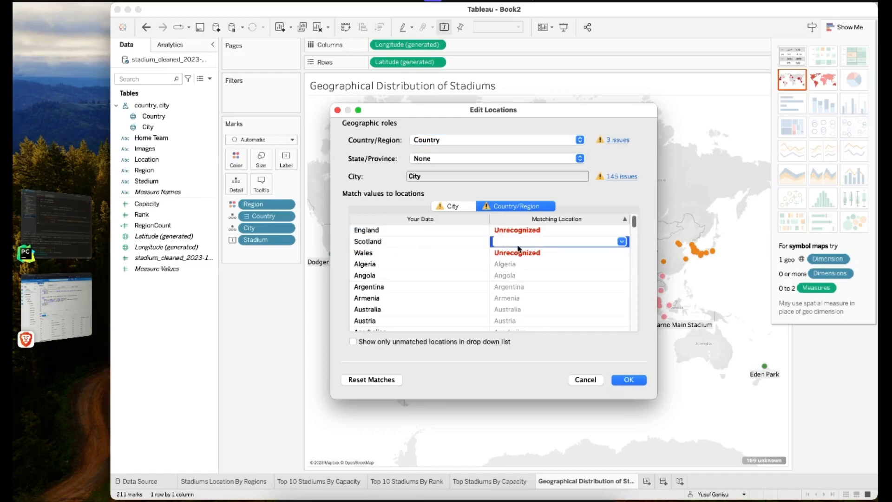
left_click(528, 231)
left_click(623, 231)
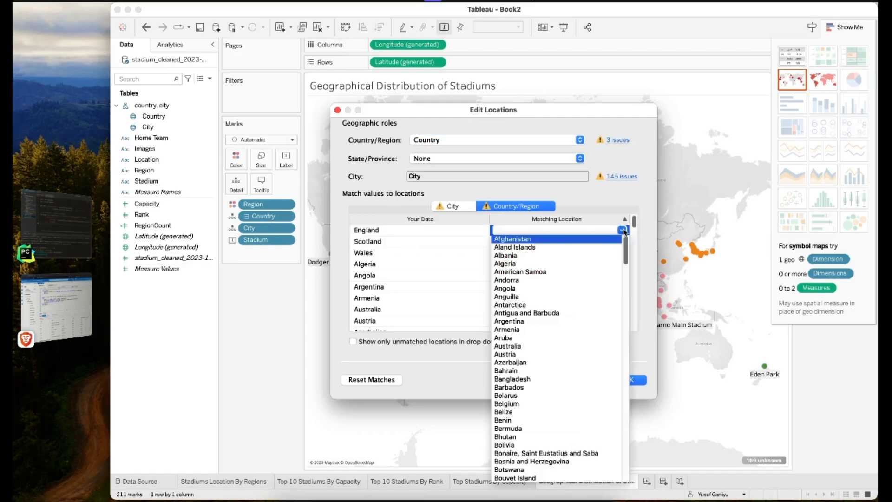
scroll(570, 365, "down", 4)
scroll(570, 366, "down", 15)
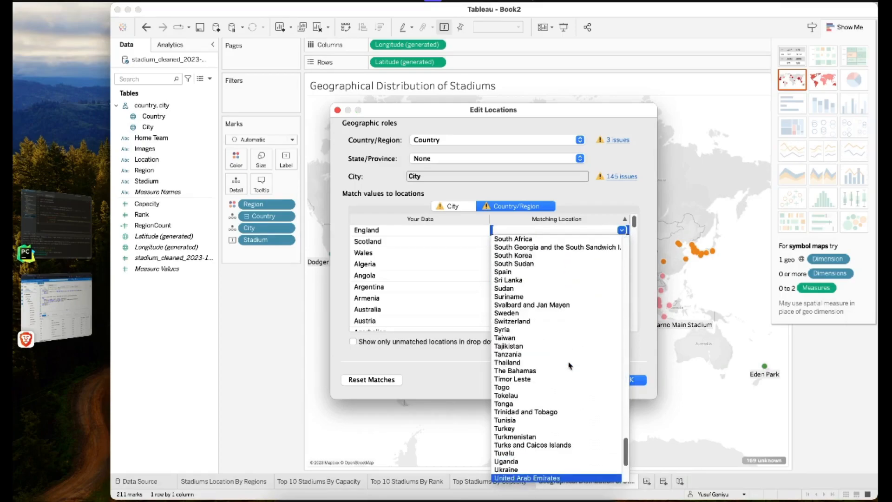
key("Down")
key("Return")
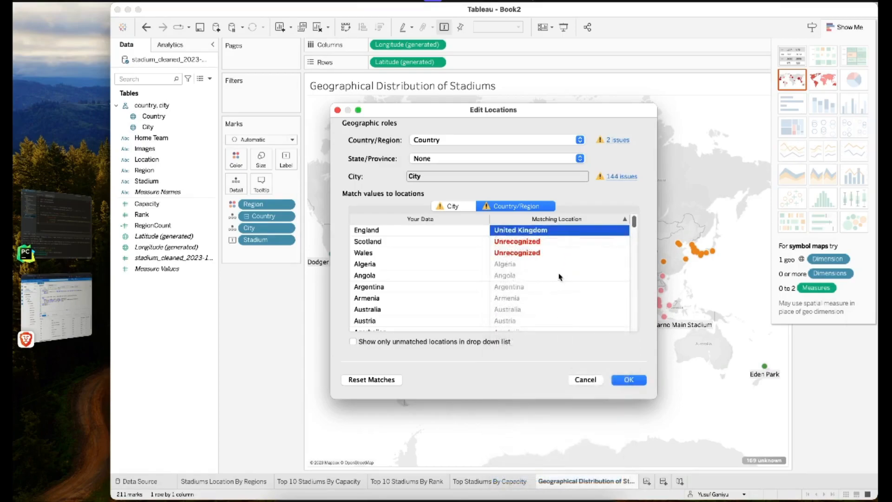
Match Scotland and Wales to United Kingdom and apply the location edits.
left_click(581, 242)
type("united")
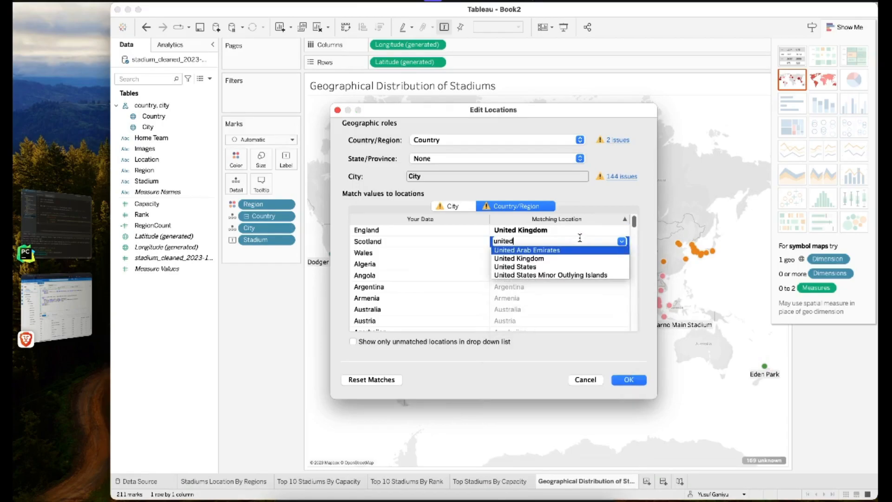
left_click(550, 258)
left_click(565, 255)
type("unite")
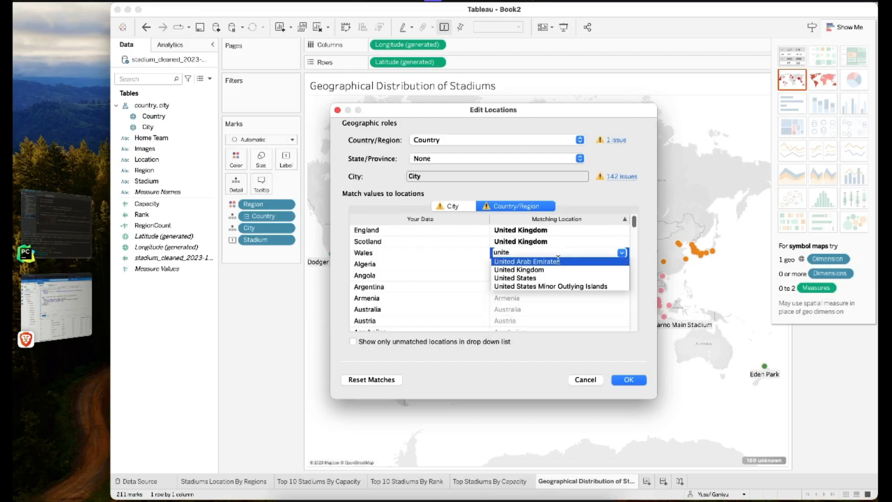
left_click(547, 270)
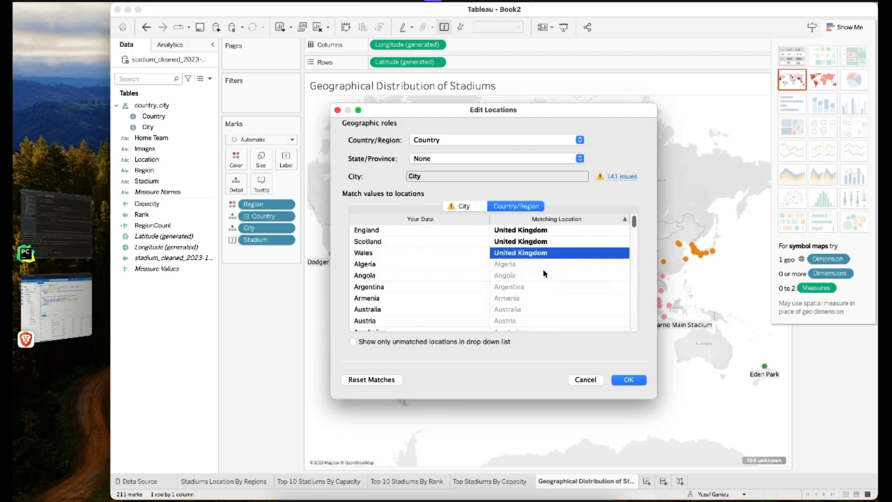
left_click(524, 286)
left_click(525, 286)
left_click(626, 381)
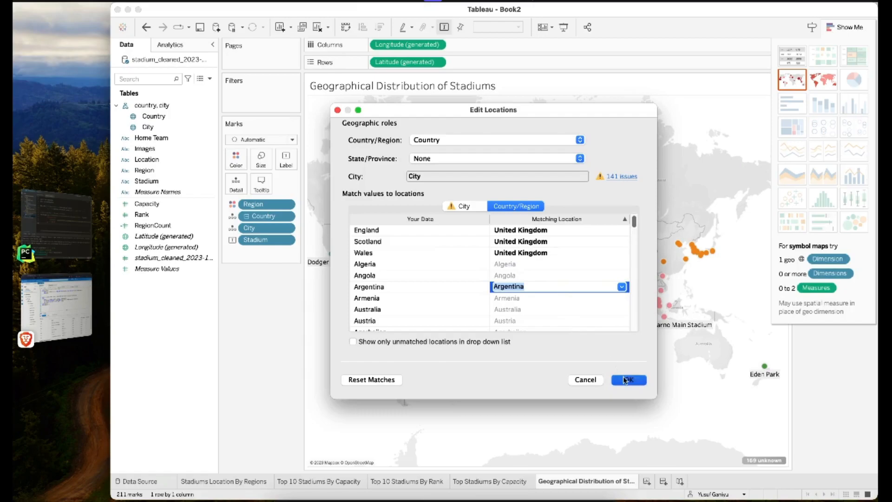
Reopen location editing for the remaining unknown values and examine the ambiguous and unrecognized cities.
mouse_move(758, 468)
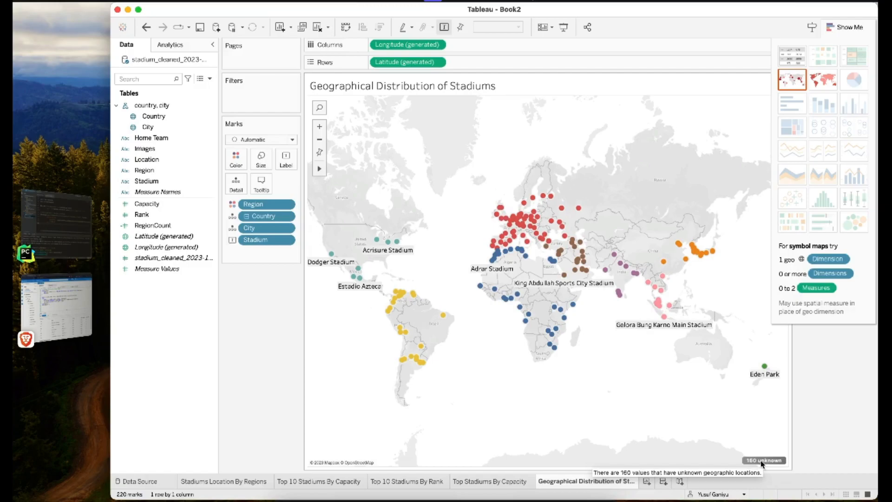
left_click(762, 460)
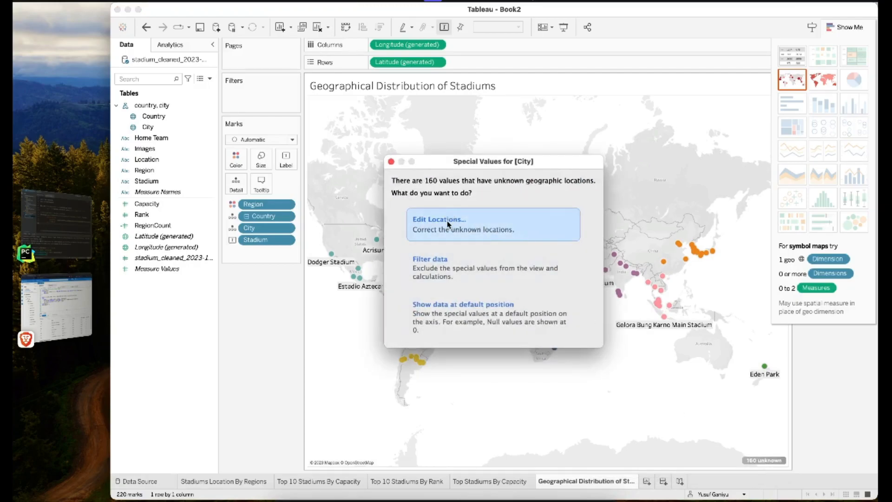
left_click(448, 224)
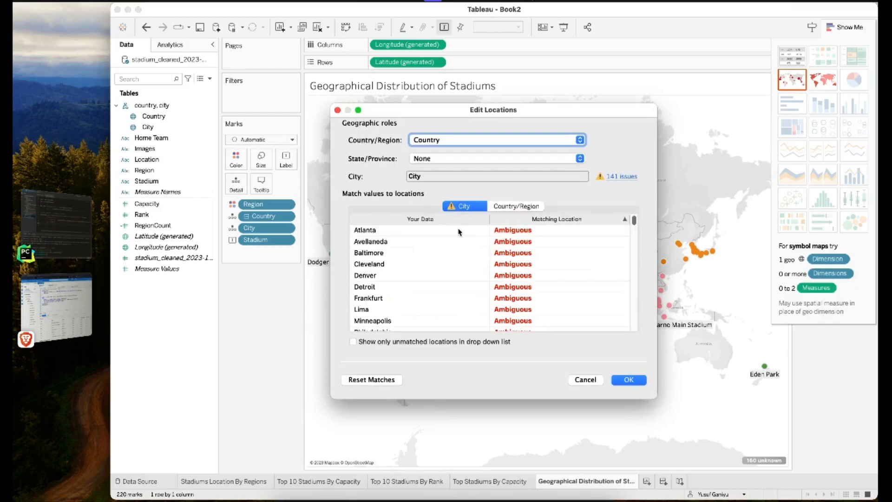
scroll(462, 259, "down", 3)
scroll(462, 259, "down", 5)
scroll(462, 259, "up", 5)
scroll(434, 263, "up", 2)
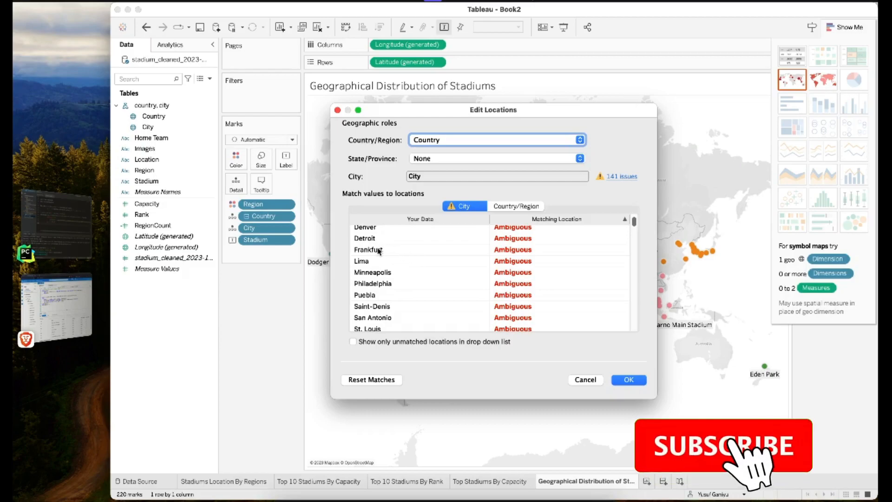
scroll(388, 252, "down", 5)
scroll(388, 251, "down", 8)
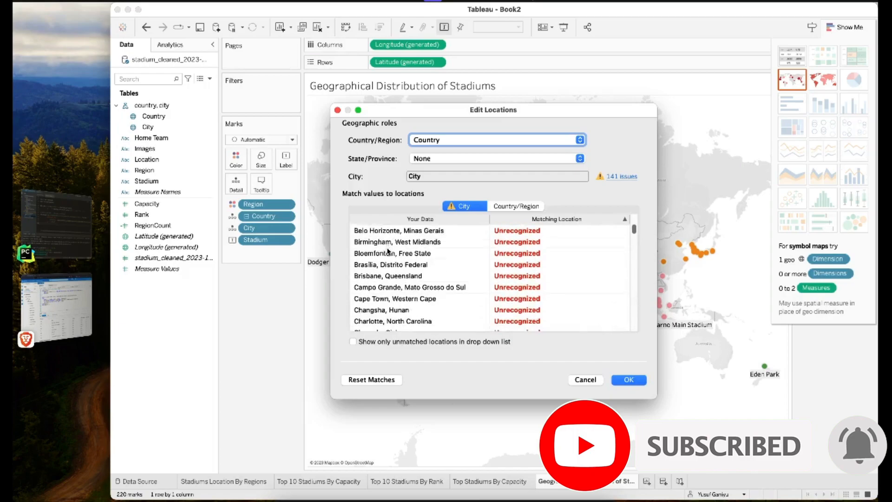
scroll(388, 251, "down", 10)
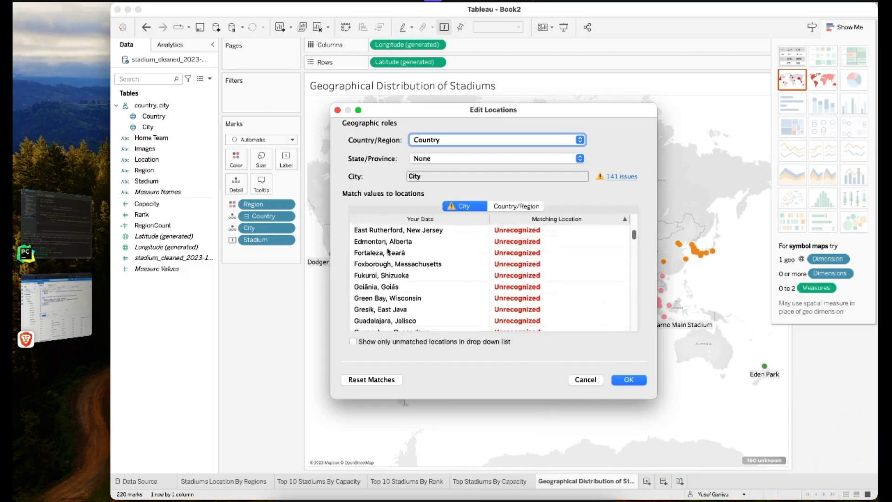
scroll(414, 267, "down", 12)
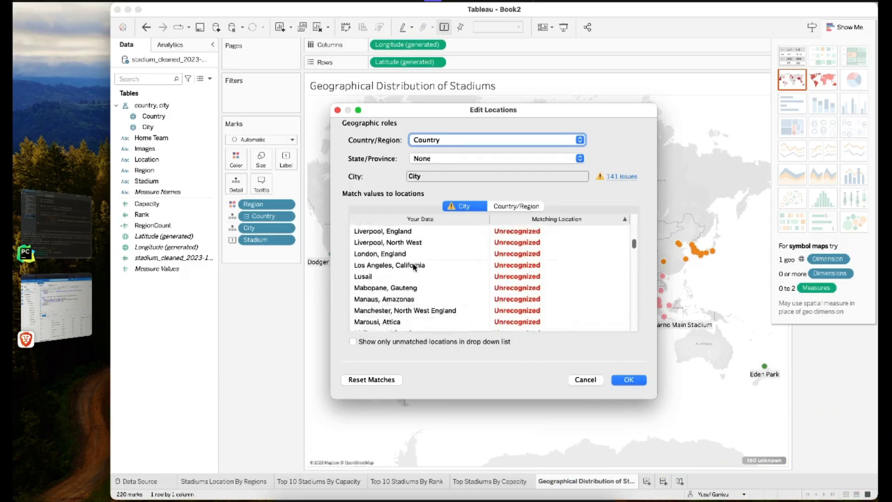
scroll(414, 266, "down", 3)
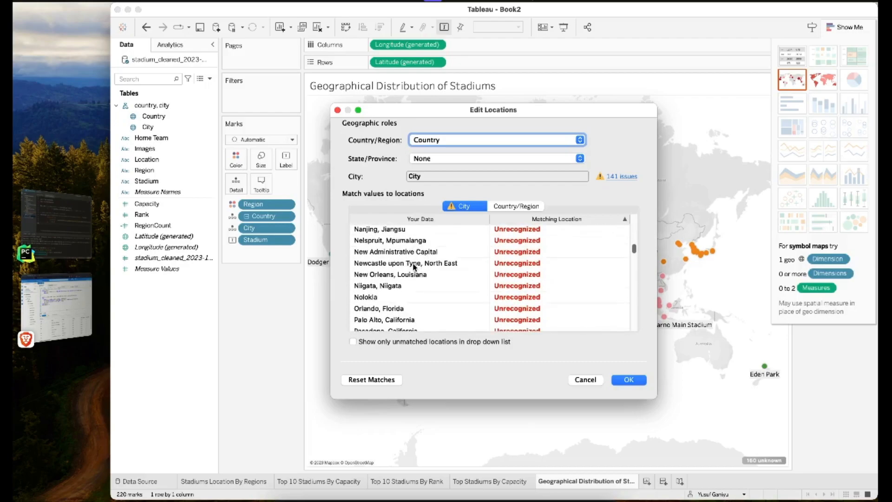
Check the matching locations offered for Orlando, Florida, and close location editing without applying changes.
left_click(528, 250)
left_click(499, 269)
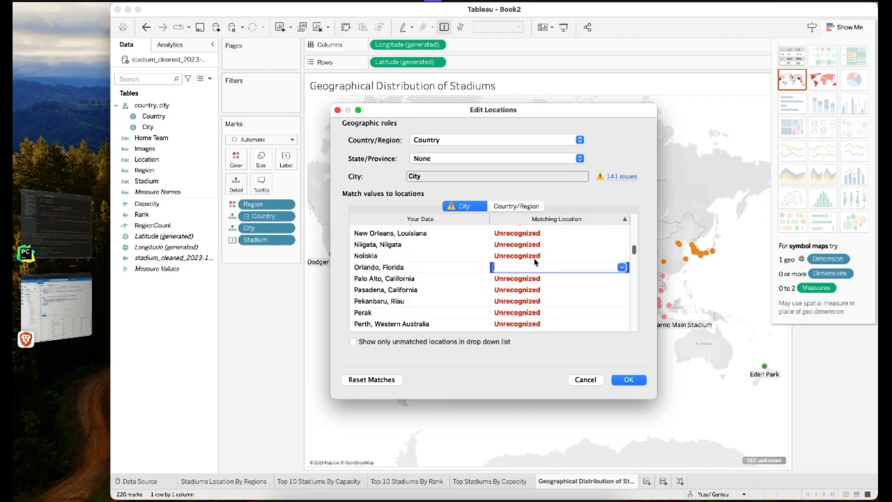
left_click(622, 268)
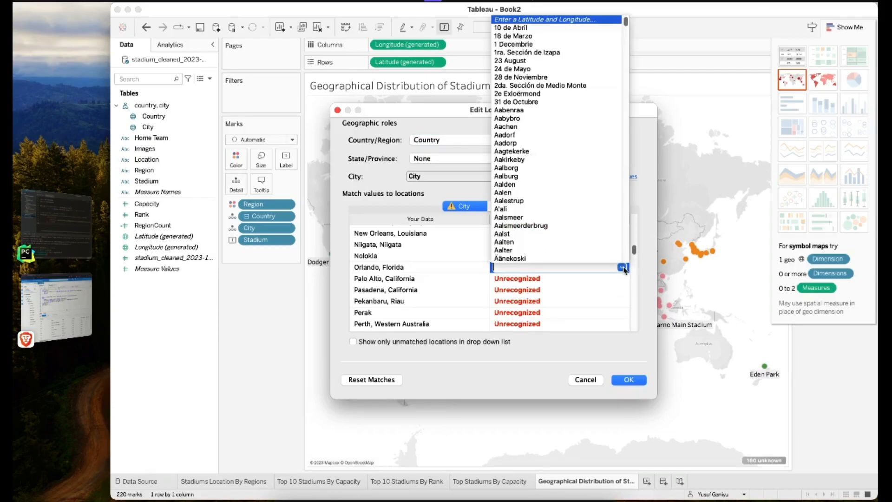
left_click(641, 289)
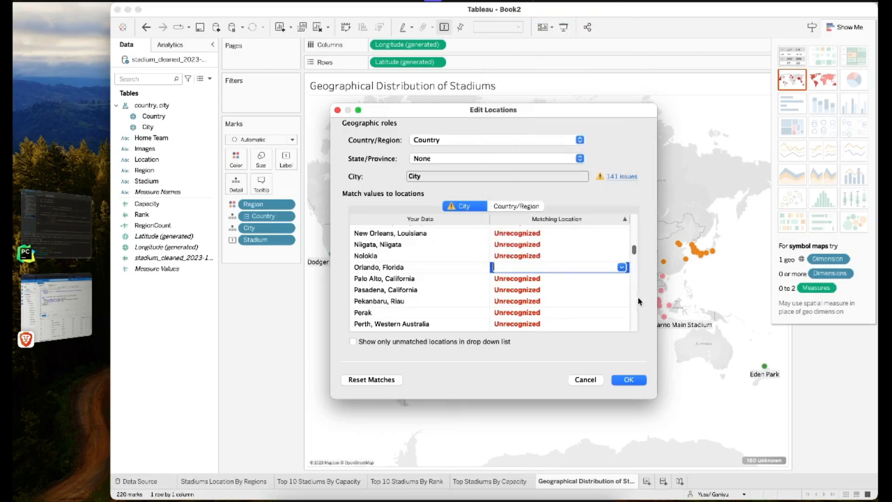
left_click(583, 383)
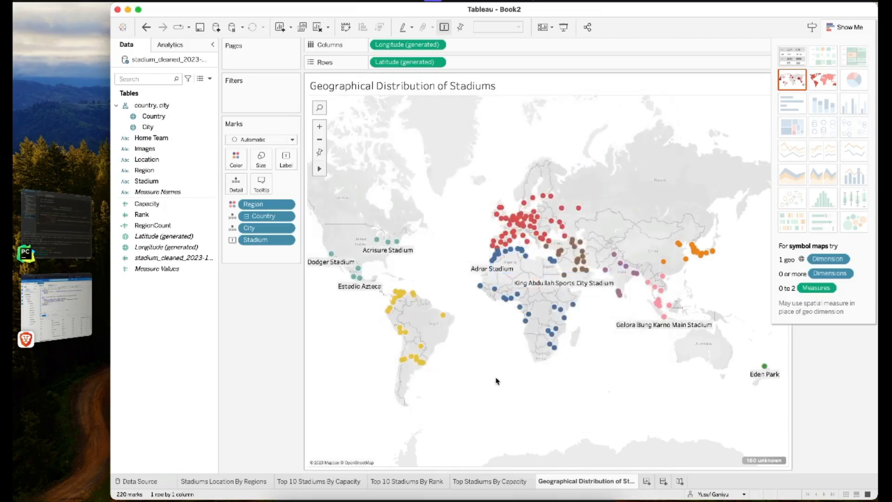
Set the image role of the Images field to URL in the data source.
mouse_move(421, 363)
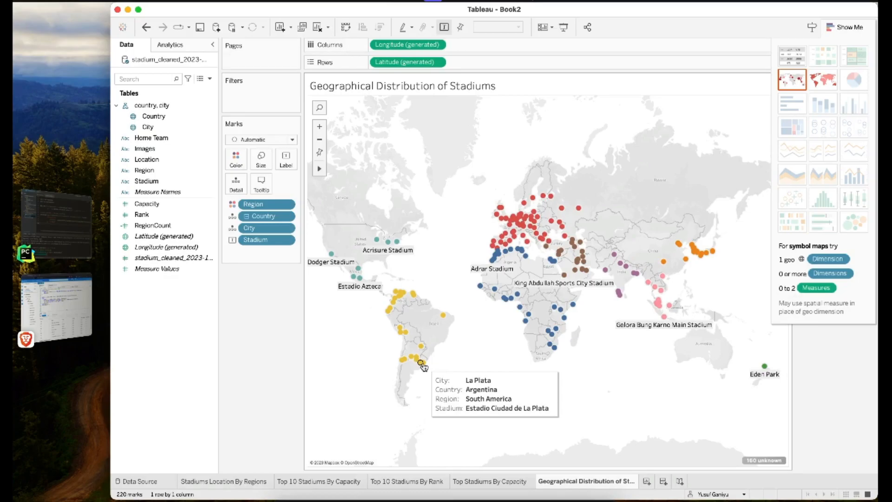
left_click(142, 151)
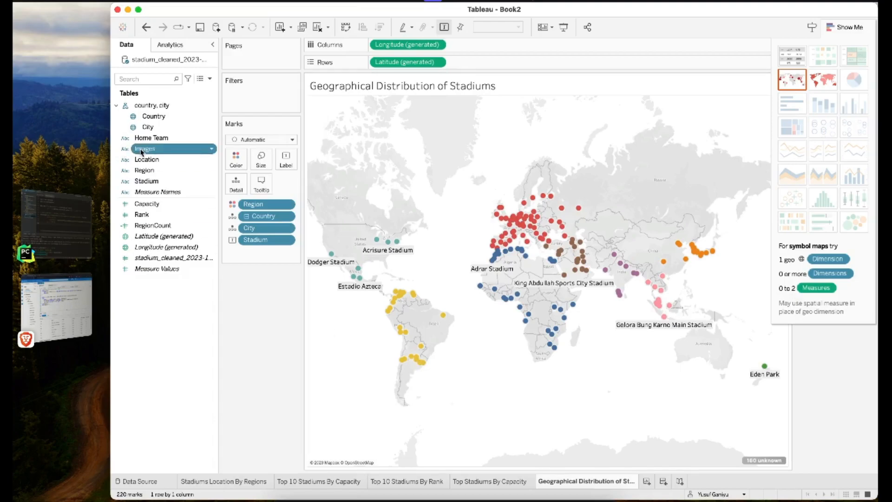
left_click(141, 150)
left_click(124, 150)
left_click(151, 482)
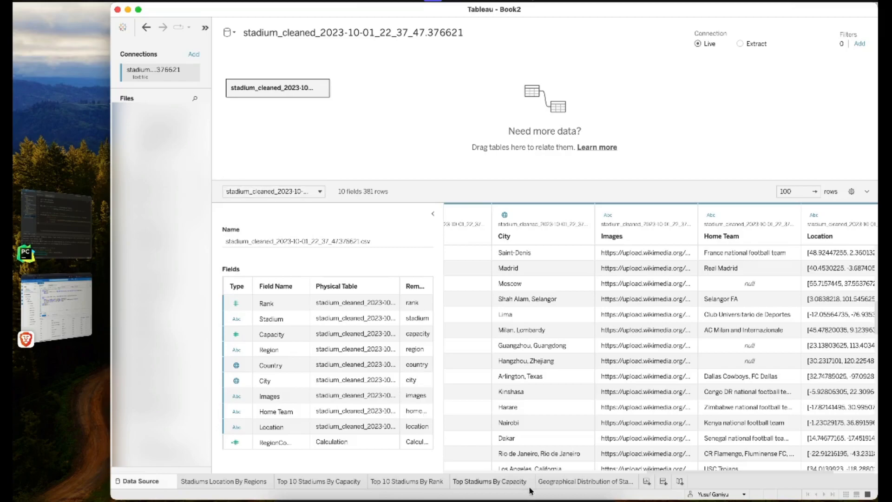
scroll(715, 439, "right", 3)
scroll(715, 439, "up", 1)
scroll(715, 439, "left", 5)
scroll(715, 439, "right", 3)
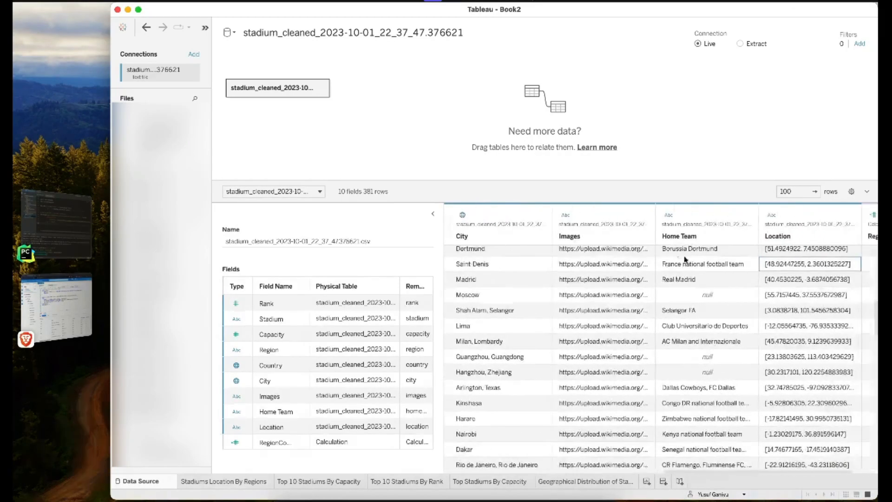
left_click(565, 215)
mouse_move(646, 331)
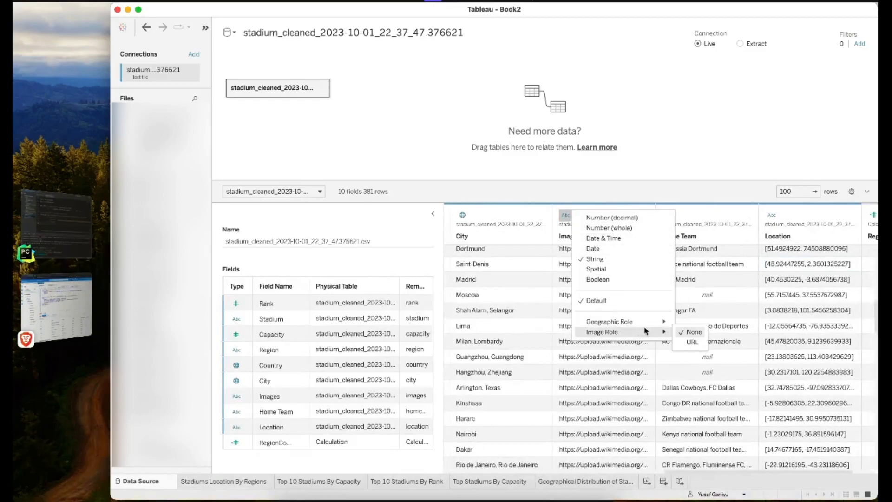
left_click(693, 342)
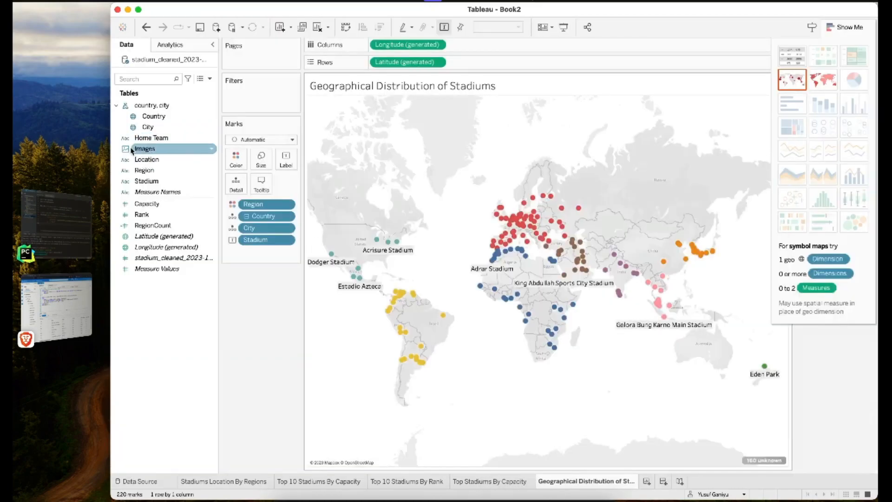
Add the Images field to the map's marks as a detail and remove its copy from the rows.
left_click(125, 149)
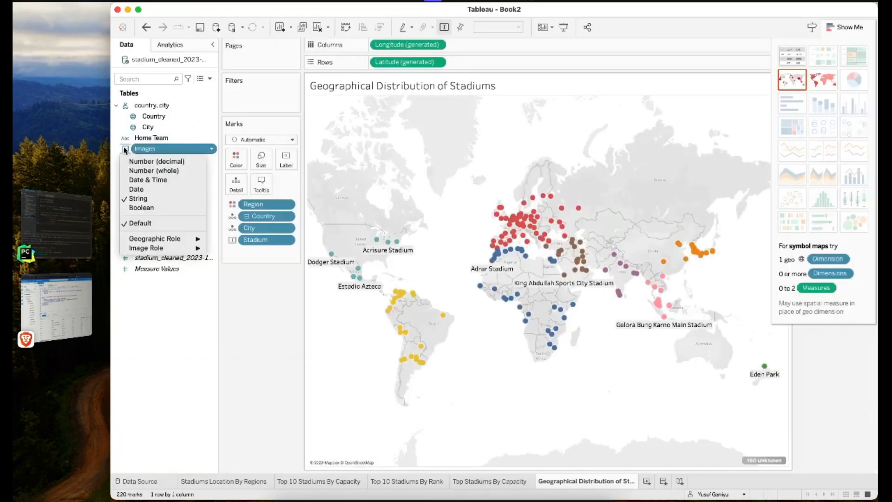
left_click(174, 151)
left_click_drag(286, 244, 236, 185)
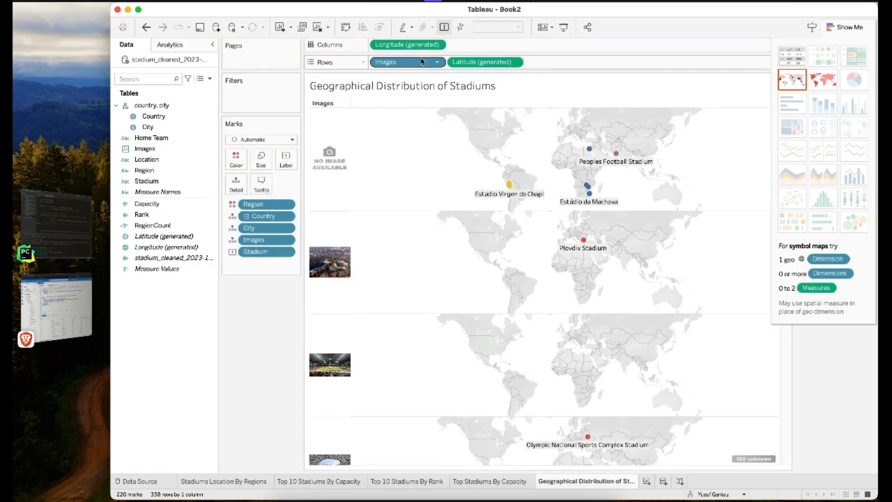
left_click_drag(430, 65, 426, 154)
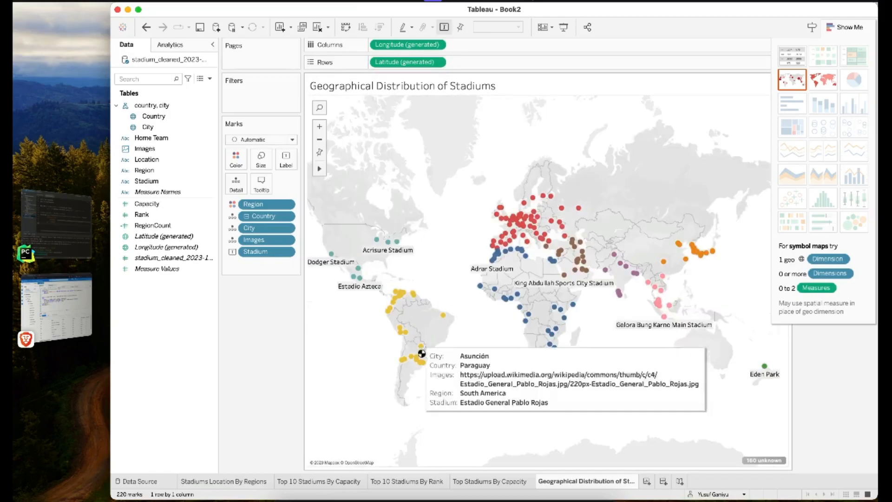
mouse_move(421, 363)
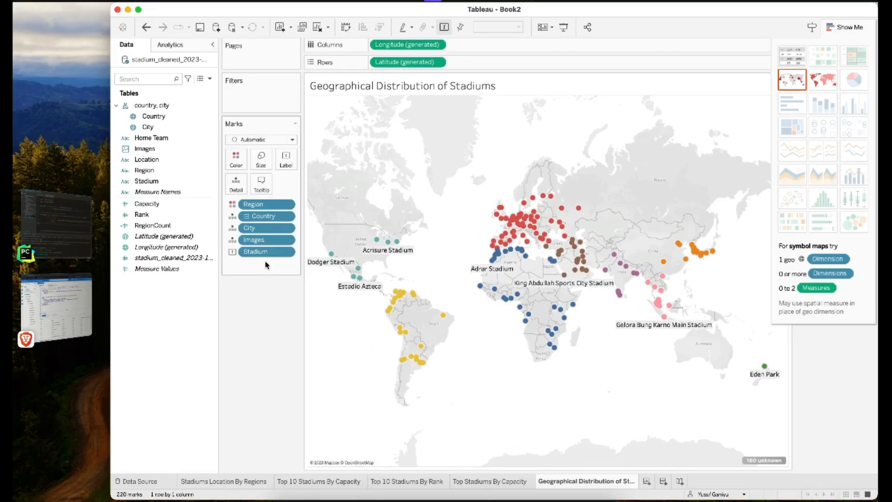
Examine the City column's values in the stadium data source, including entries that combine city and state.
mouse_move(765, 462)
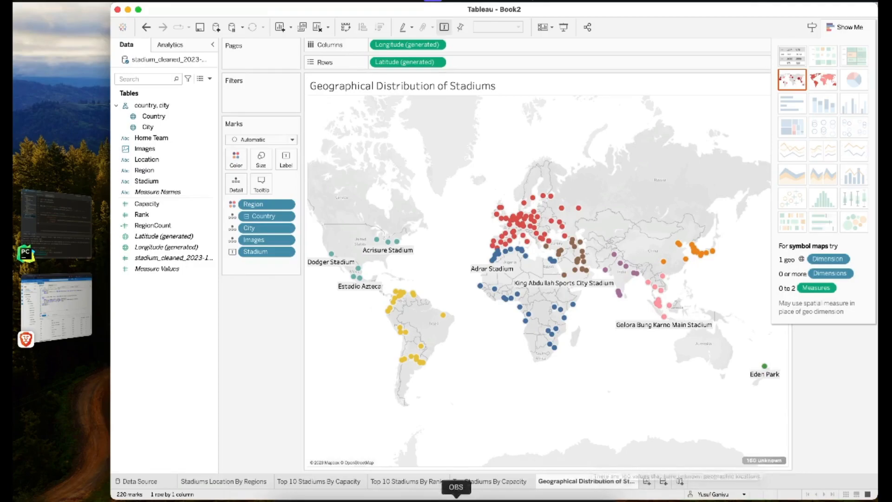
left_click(152, 483)
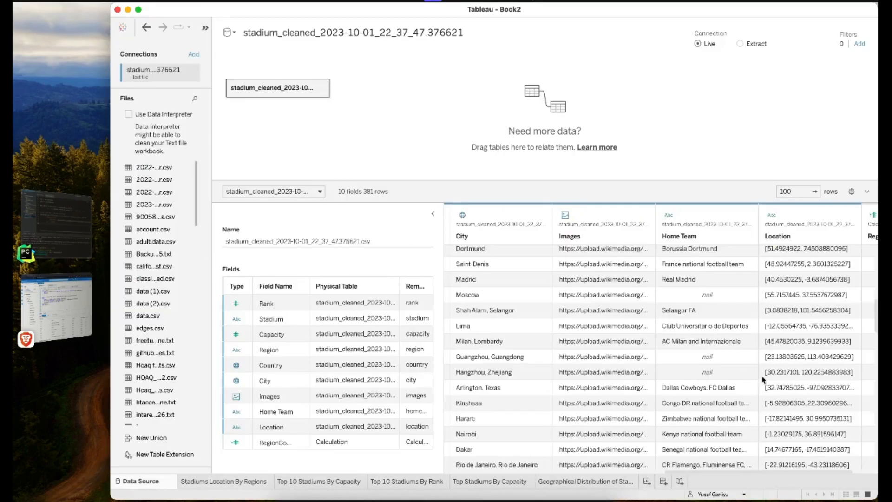
left_click_drag(805, 471, 701, 476)
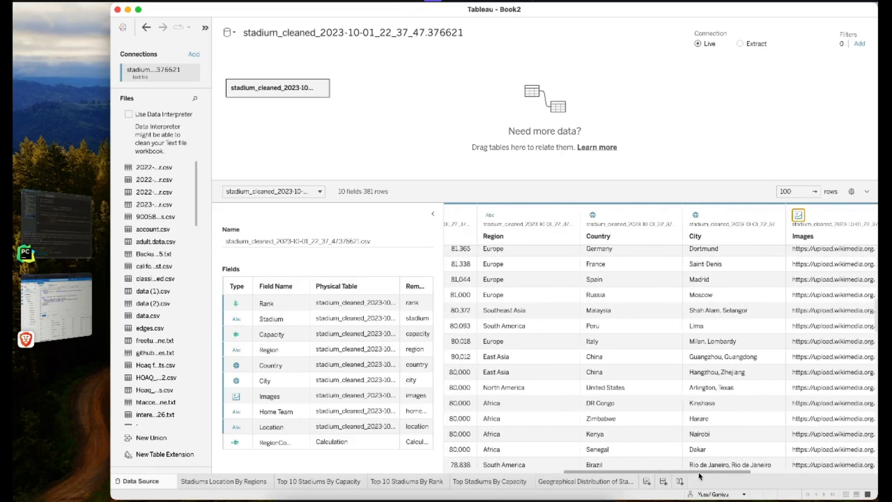
left_click(731, 326)
scroll(733, 318, "down", 5)
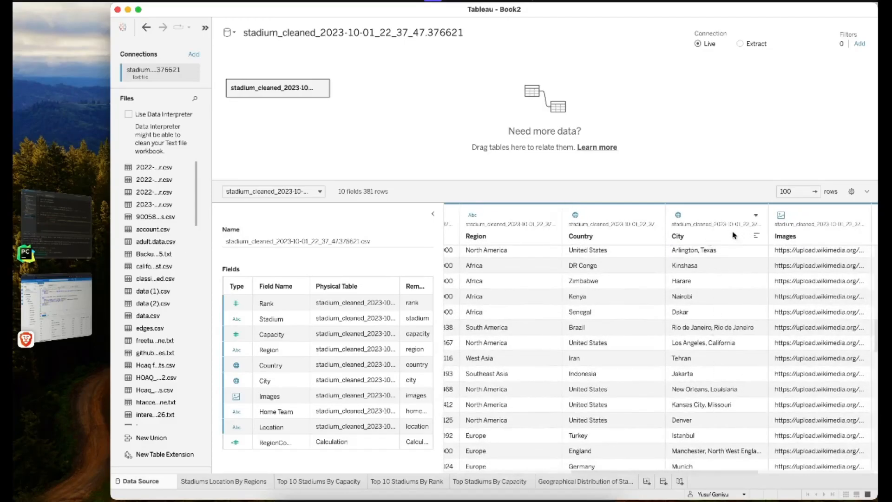
Split the City field automatically and check the columns it produces.
left_click(756, 216)
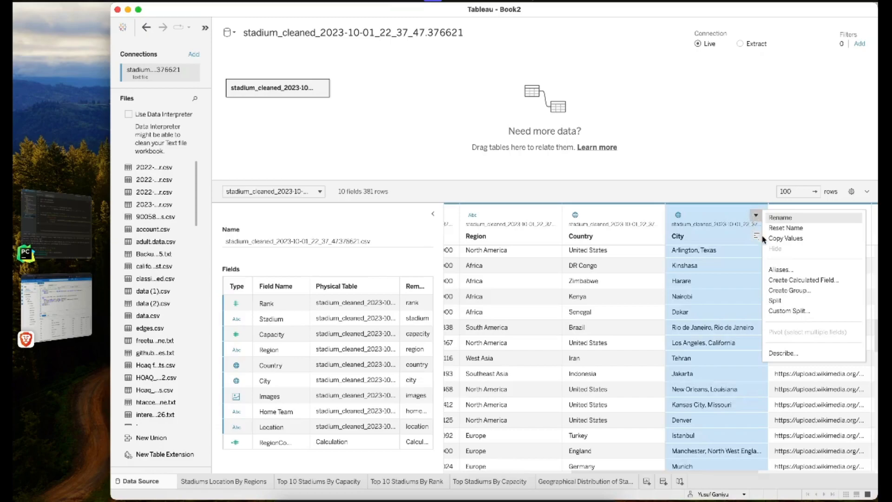
left_click(783, 303)
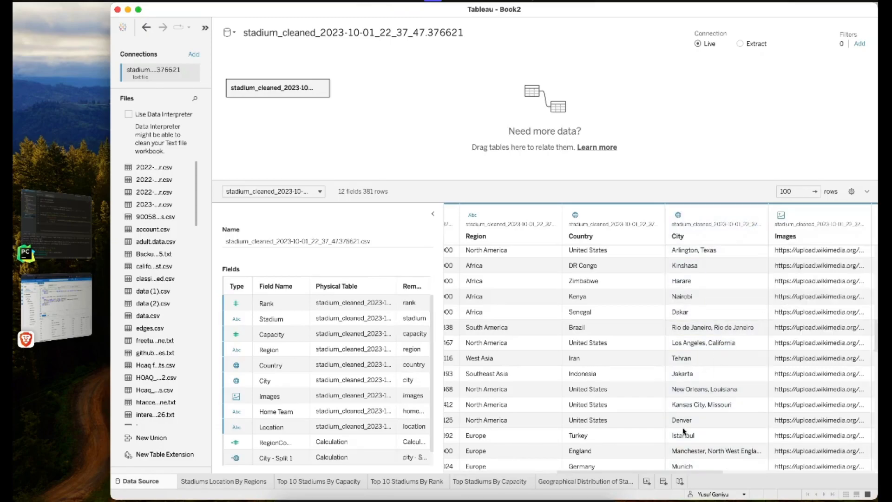
left_click_drag(704, 473, 871, 474)
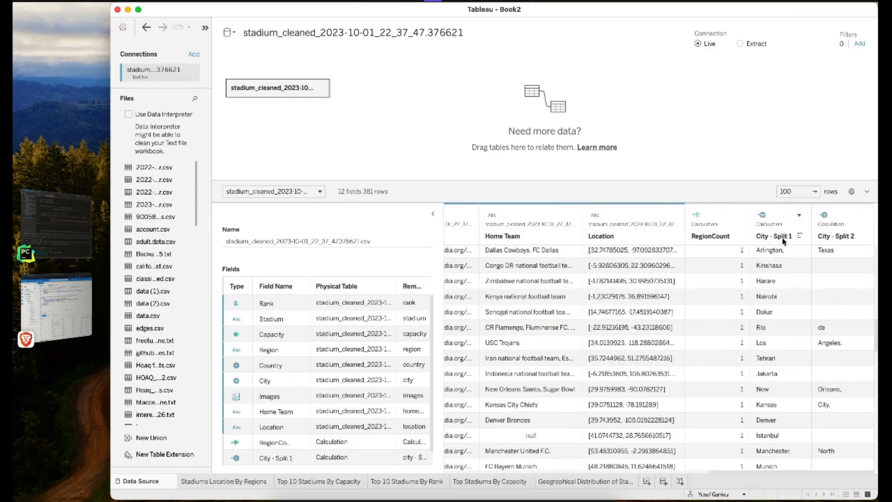
Delete both columns produced by the automatic split of the City field.
left_click(862, 217)
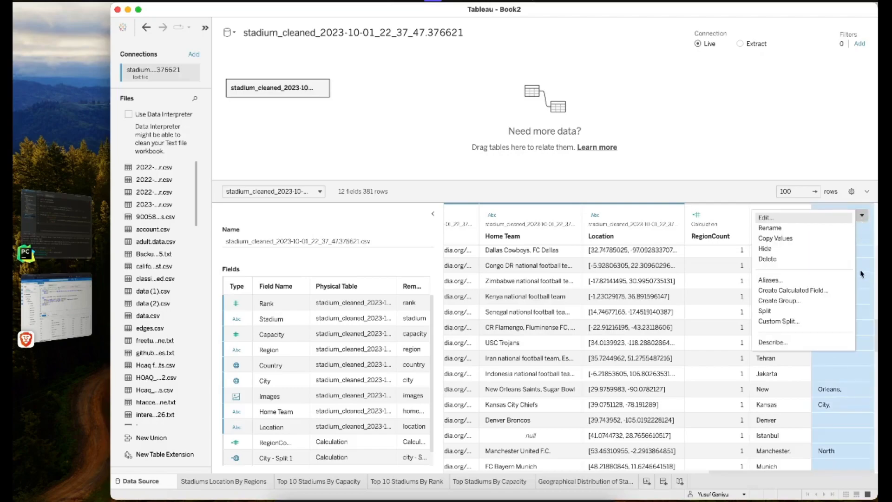
left_click(803, 257)
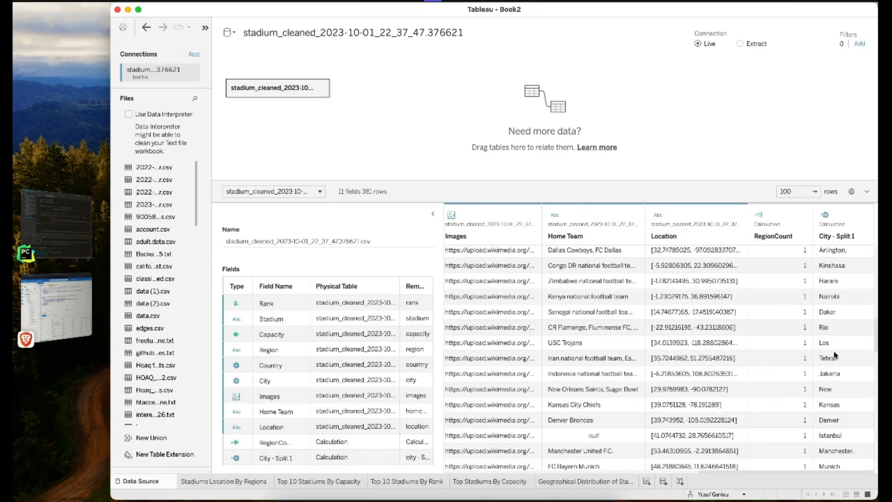
key("super+z")
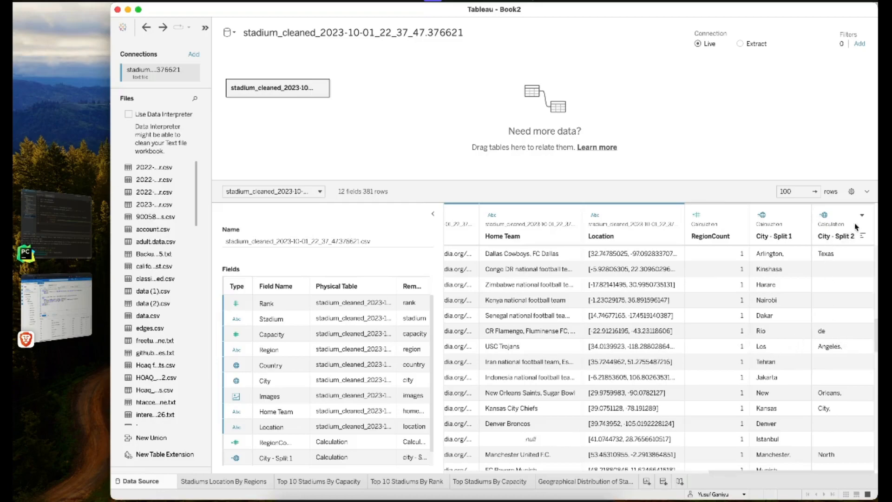
left_click(862, 216)
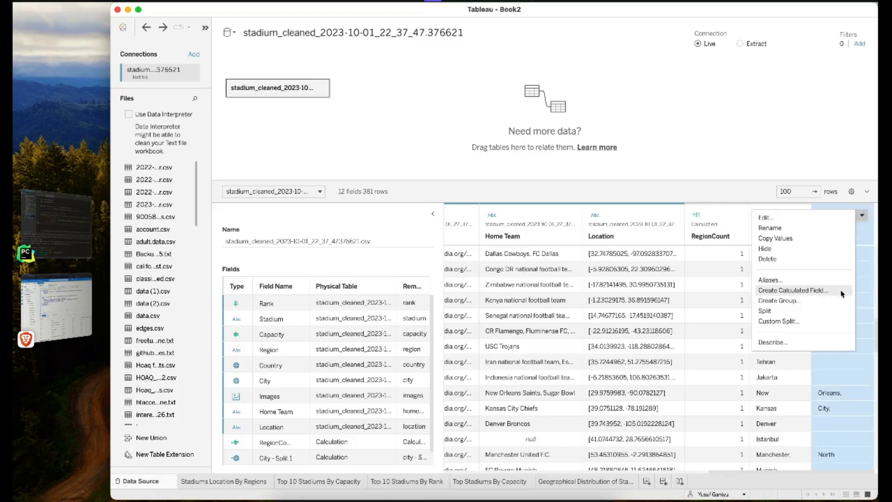
left_click(790, 259)
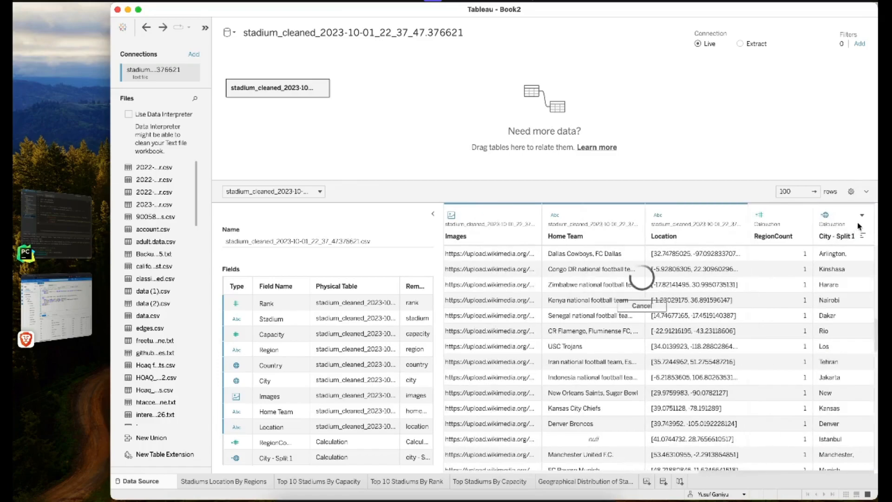
left_click(862, 215)
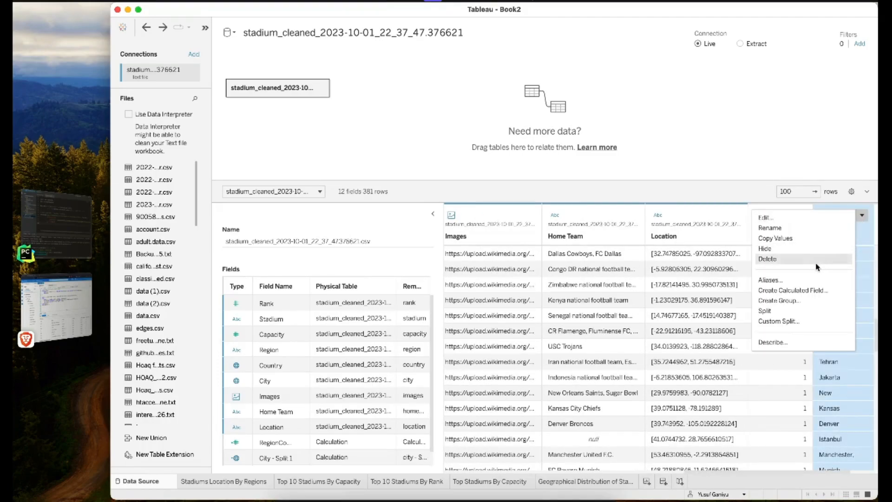
left_click(817, 263)
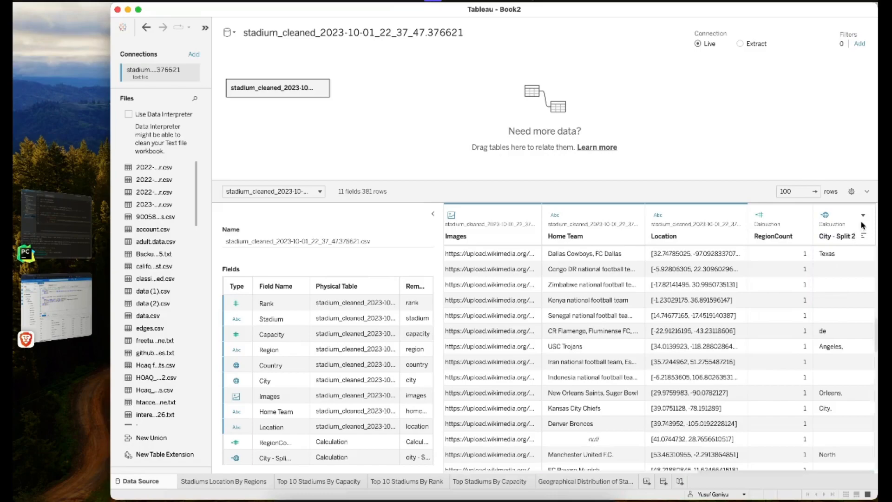
left_click(863, 215)
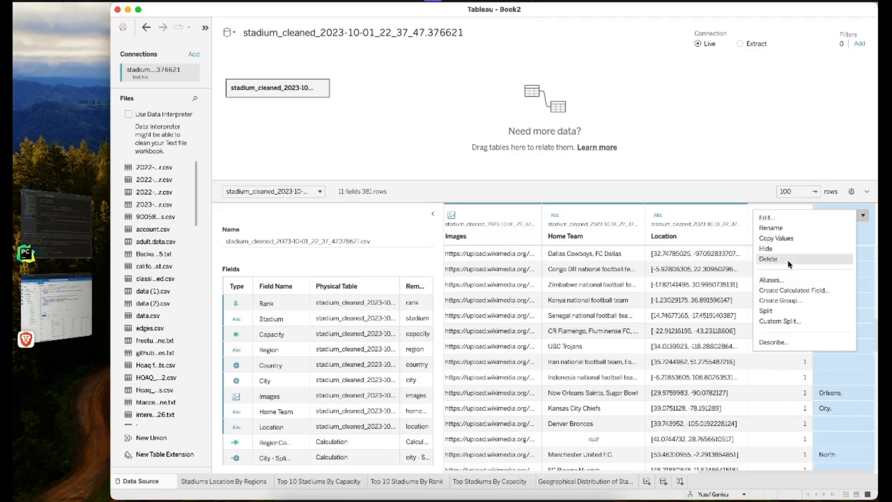
left_click(789, 263)
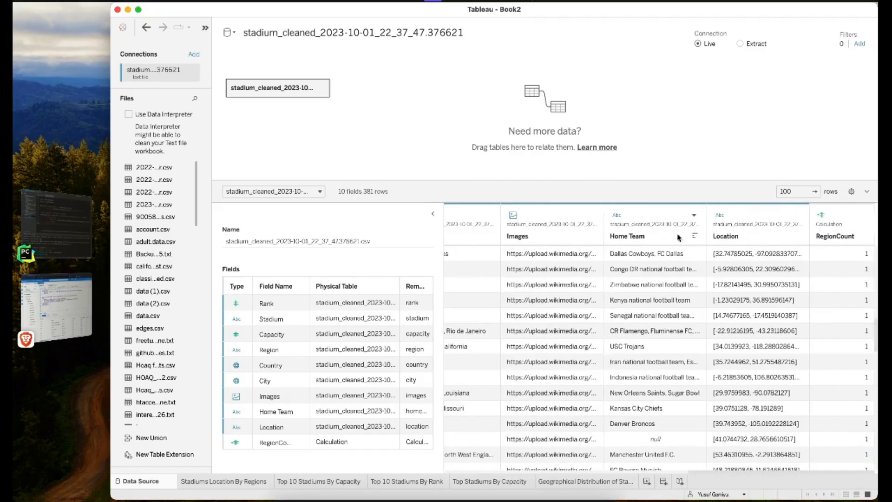
Custom split the City field at the comma separator, splitting off the first 1 column, and check the resulting city names.
scroll(669, 242, "left", 10)
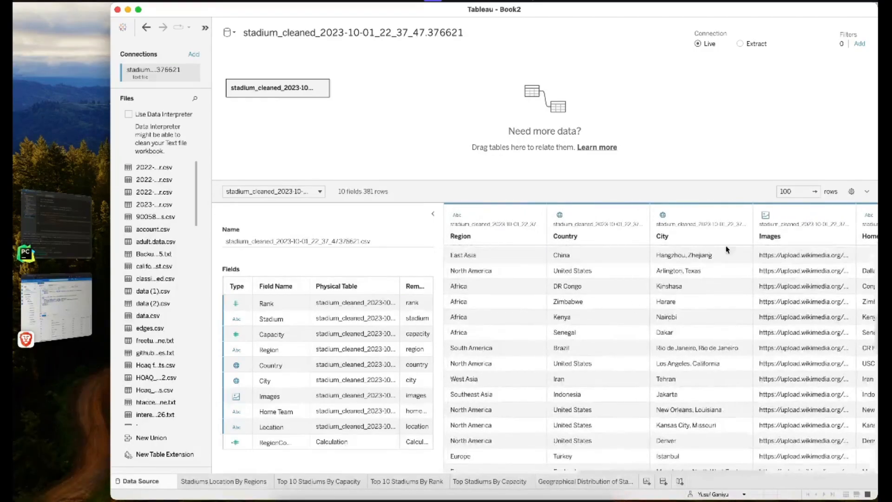
left_click(741, 215)
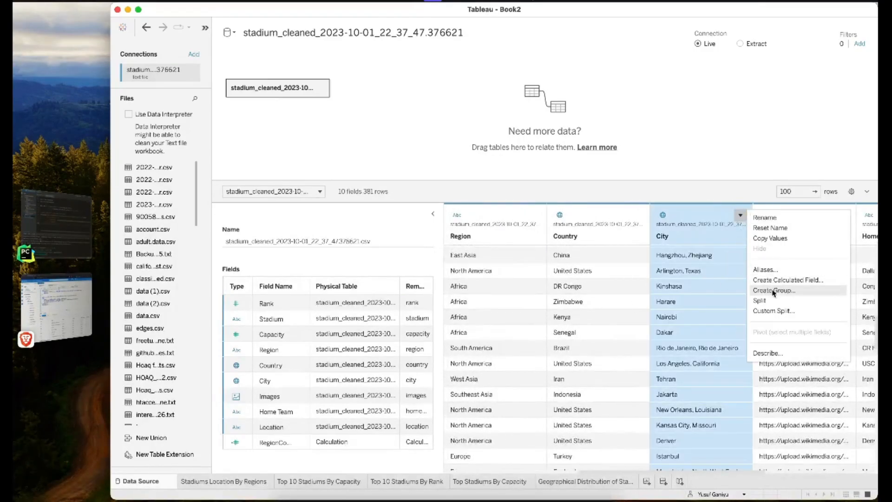
left_click(773, 311)
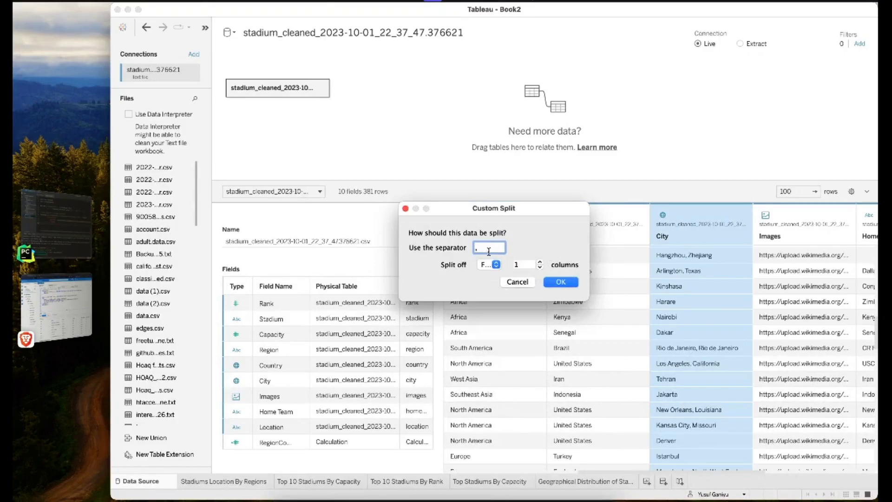
left_click(558, 288)
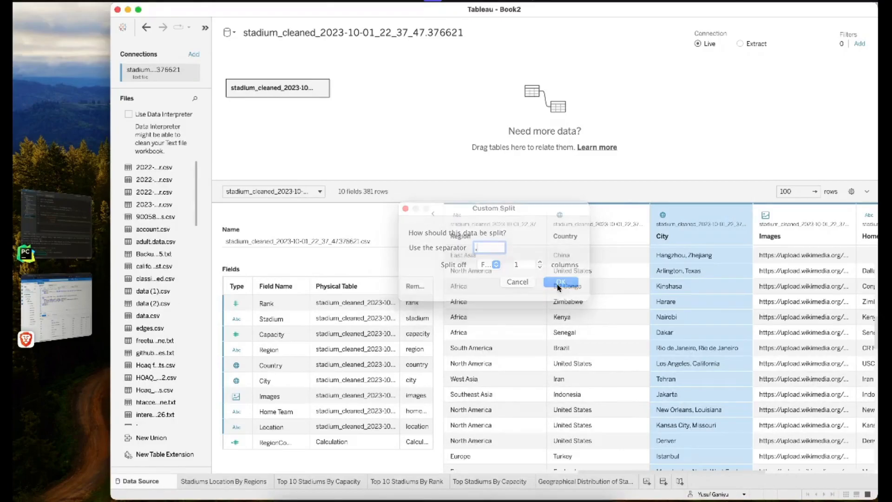
scroll(700, 330, "right", 5)
scroll(700, 330, "right", 5)
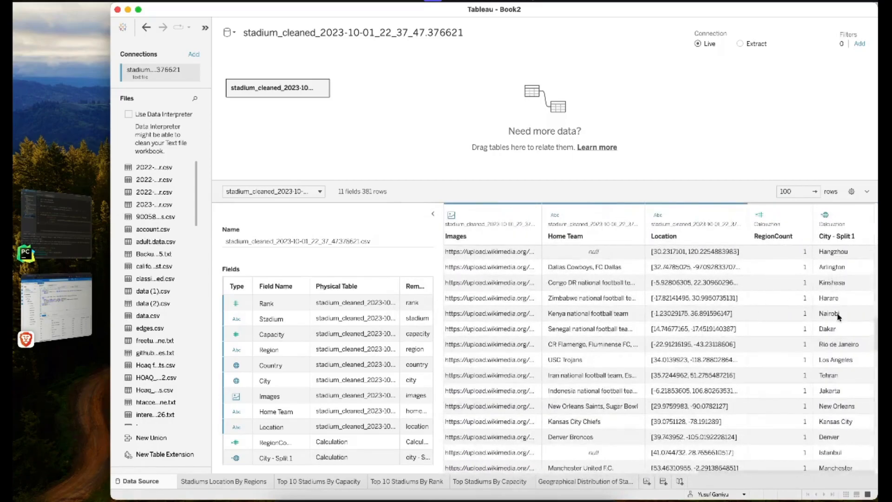
scroll(839, 316, "up", 3)
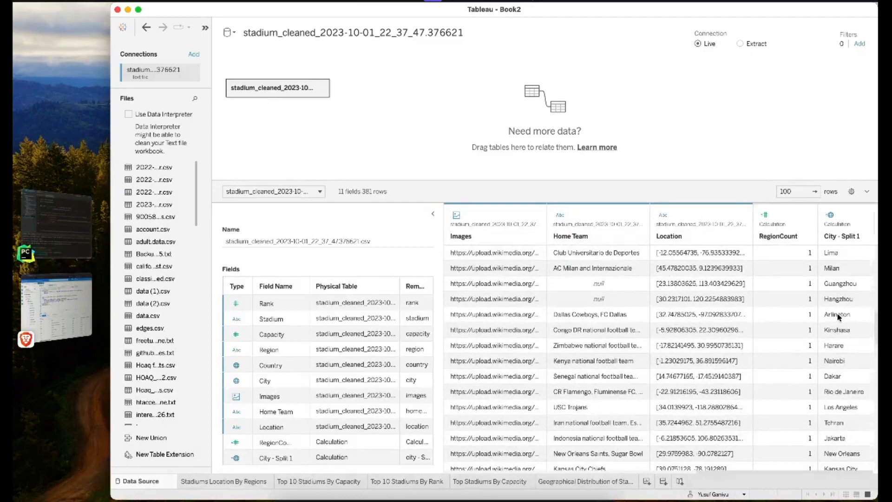
scroll(842, 380, "down", 10)
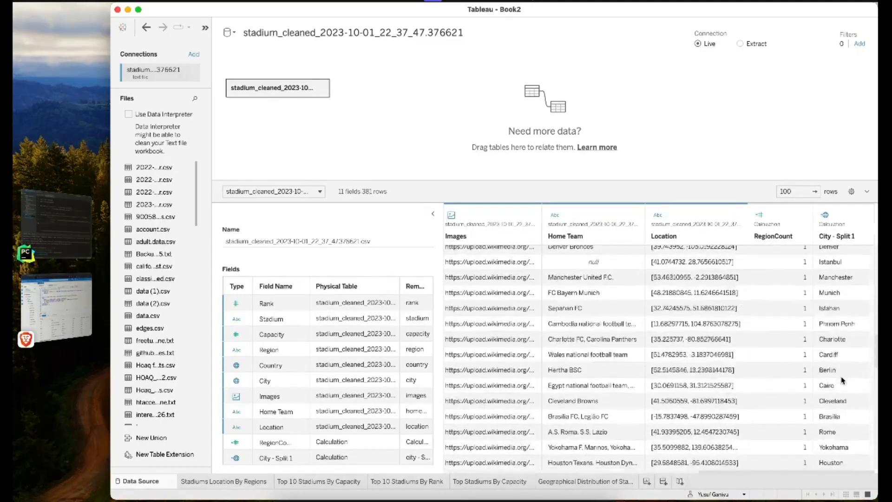
scroll(842, 380, "up", 10)
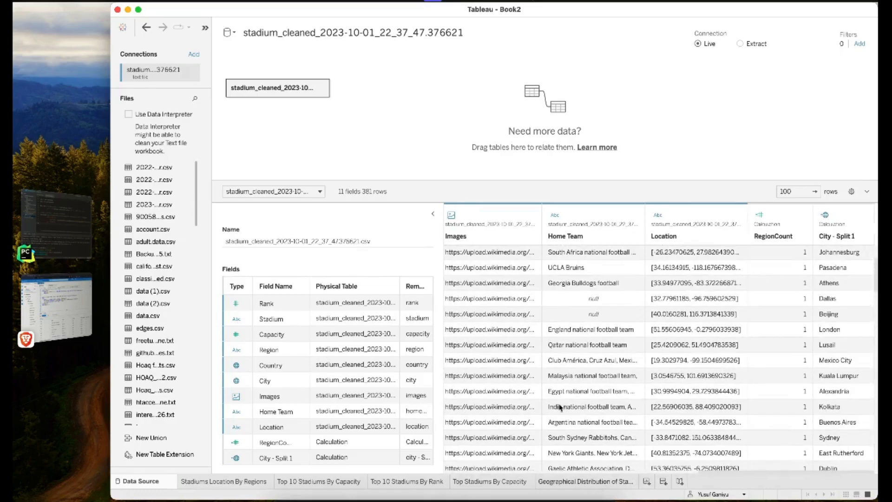
Replace City with City - Split 1 in the marks of the Geographical Distribution of Stadiums map.
left_click(585, 481)
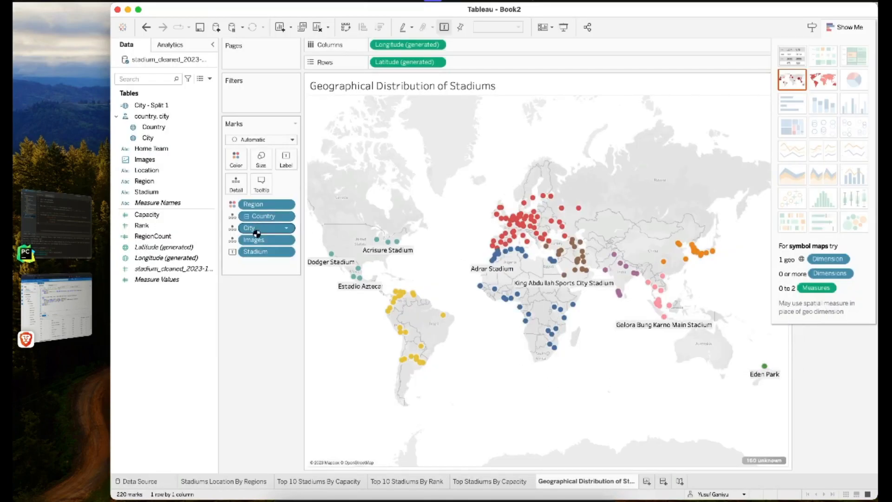
left_click(285, 228)
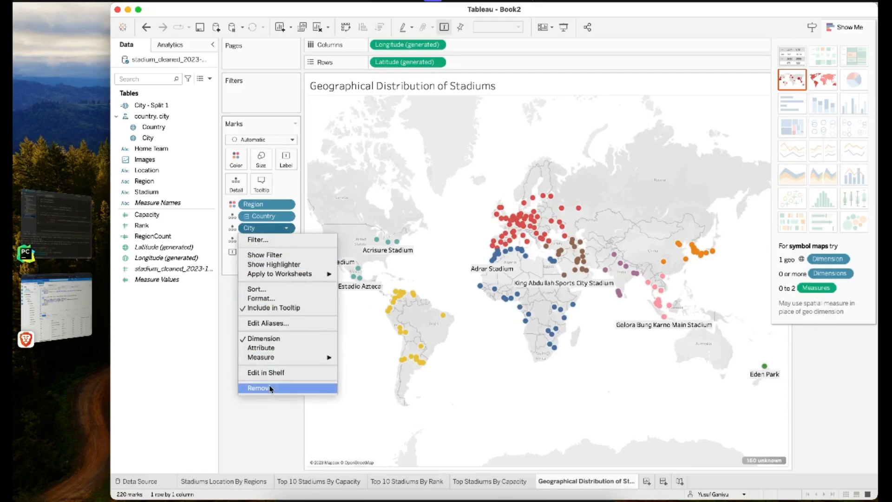
left_click(209, 215)
left_click_drag(148, 105, 263, 226)
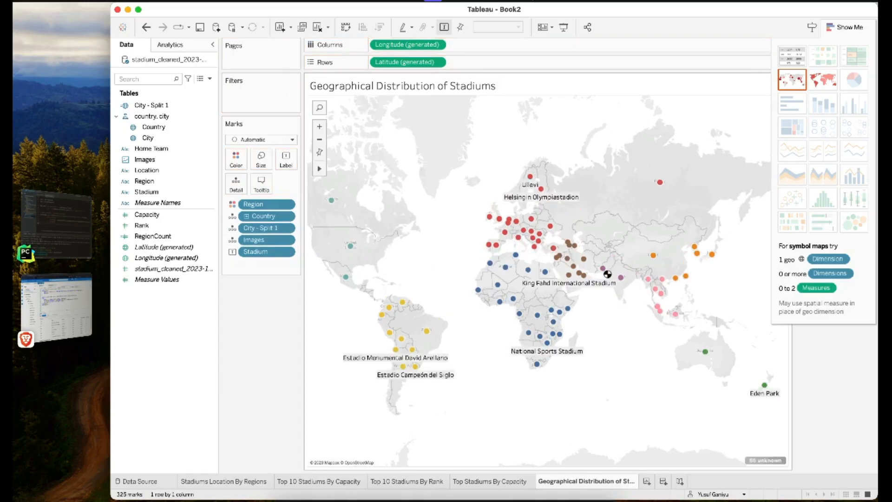
Open the location matching for the map's unknown values and review the ambiguous and unrecognized city names without changing any matches.
mouse_move(763, 461)
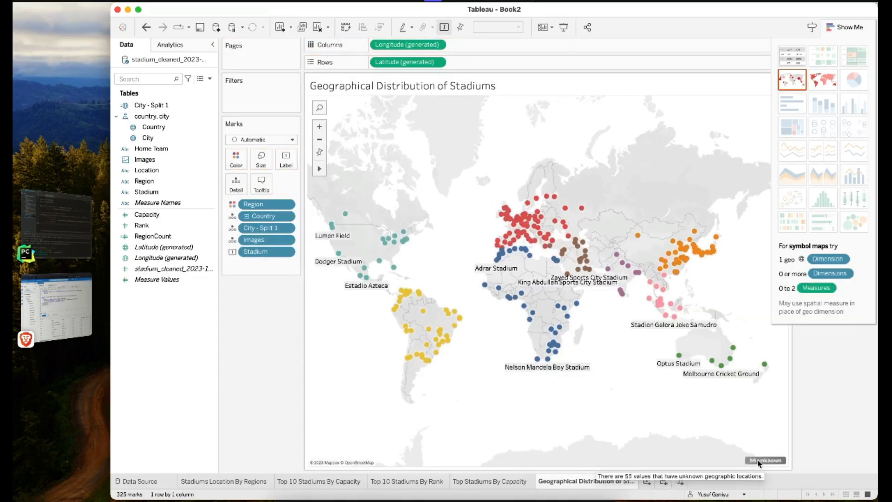
left_click(757, 461)
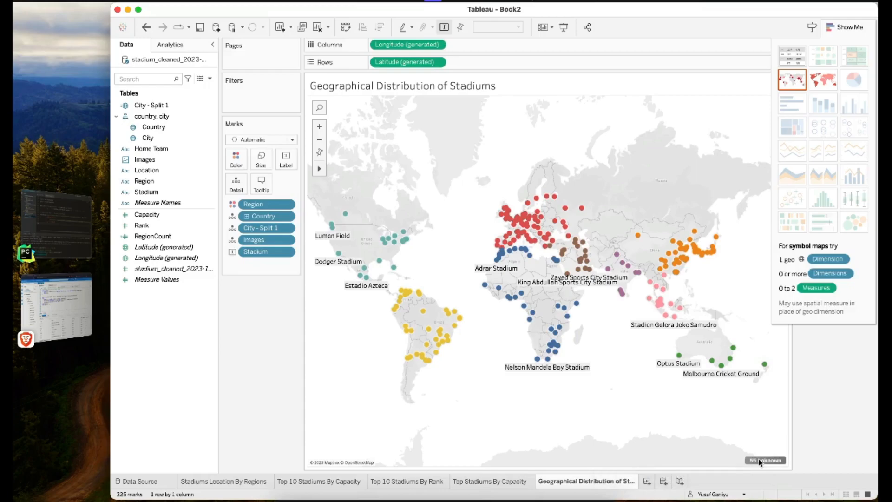
left_click(478, 225)
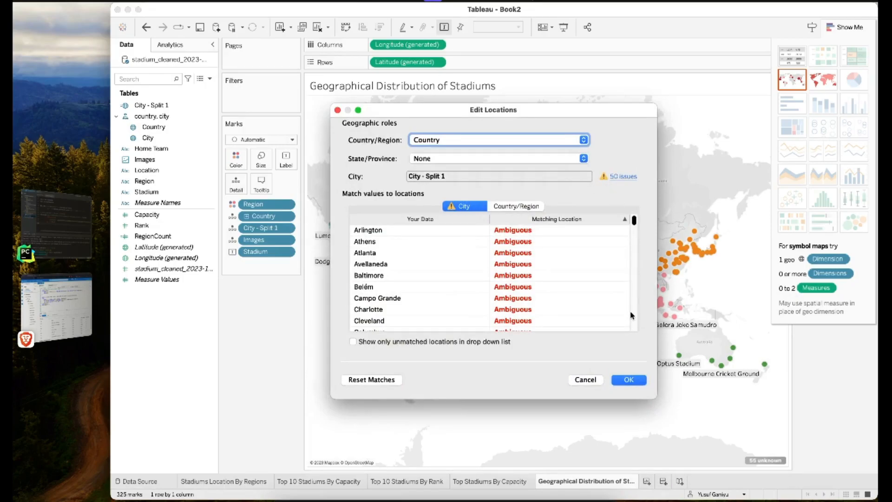
scroll(566, 296, "down", 3)
scroll(566, 296, "down", 10)
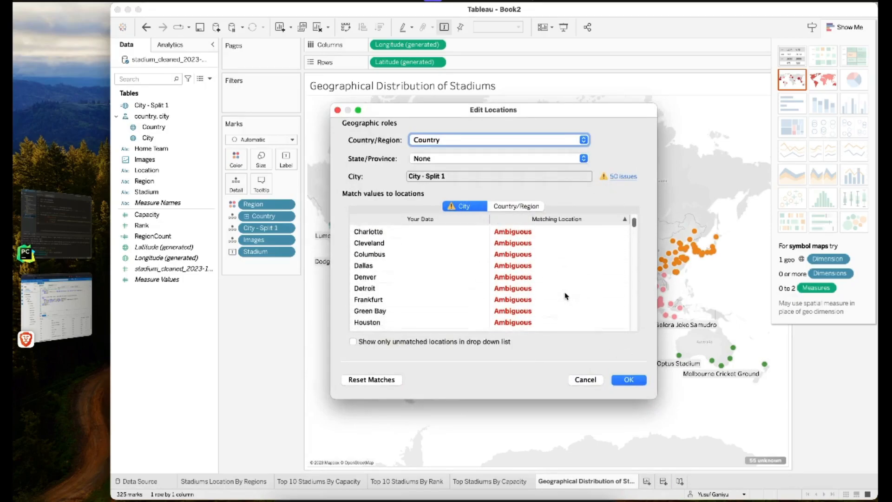
scroll(566, 296, "up", 1)
scroll(566, 296, "up", 2)
scroll(567, 296, "down", 4)
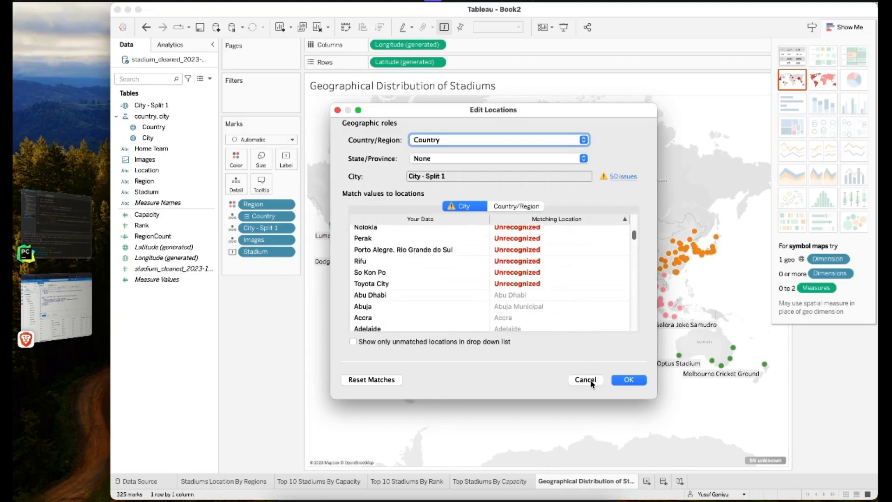
left_click(585, 380)
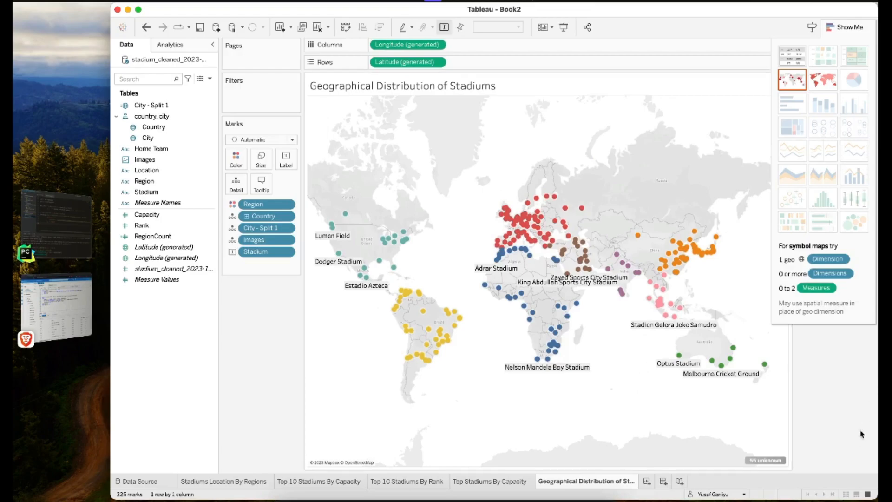
Hide the Show Me chart suggestions and examine the details of individual stadiums in England on the map.
left_click(842, 27)
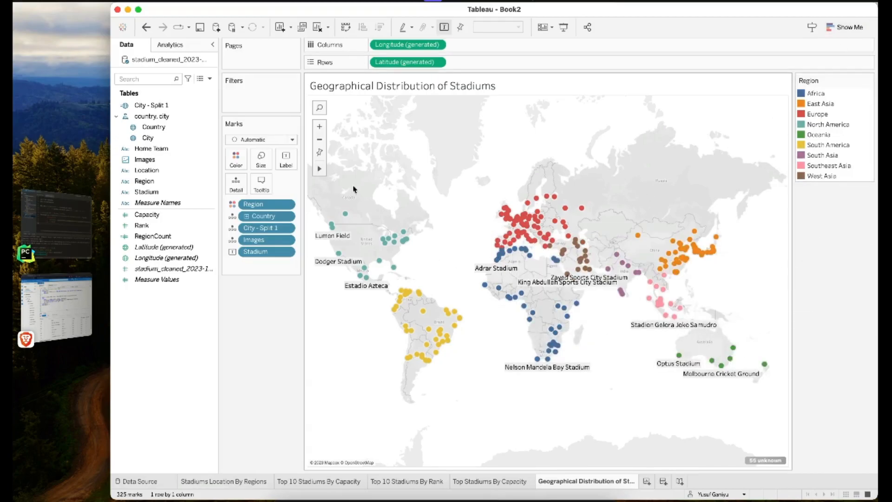
left_click(320, 126)
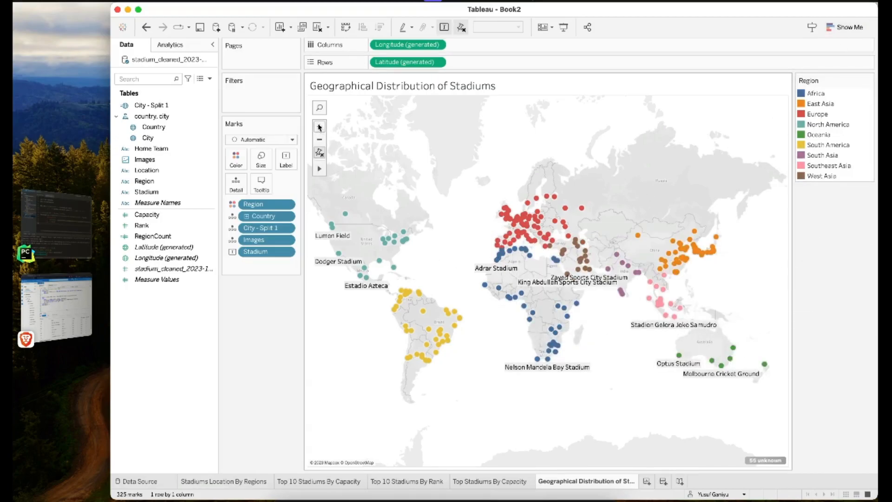
scroll(507, 226, "up", 3)
left_click_drag(486, 186, 502, 280)
left_click(424, 174)
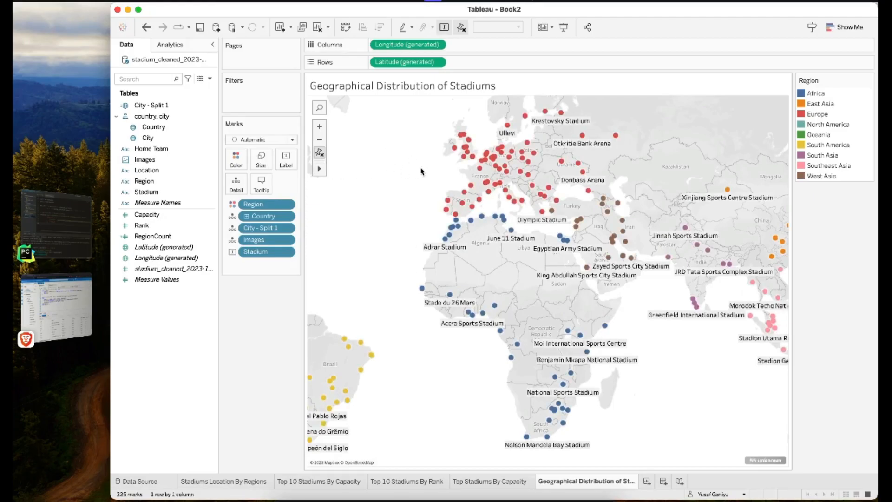
scroll(446, 205, "up", 3)
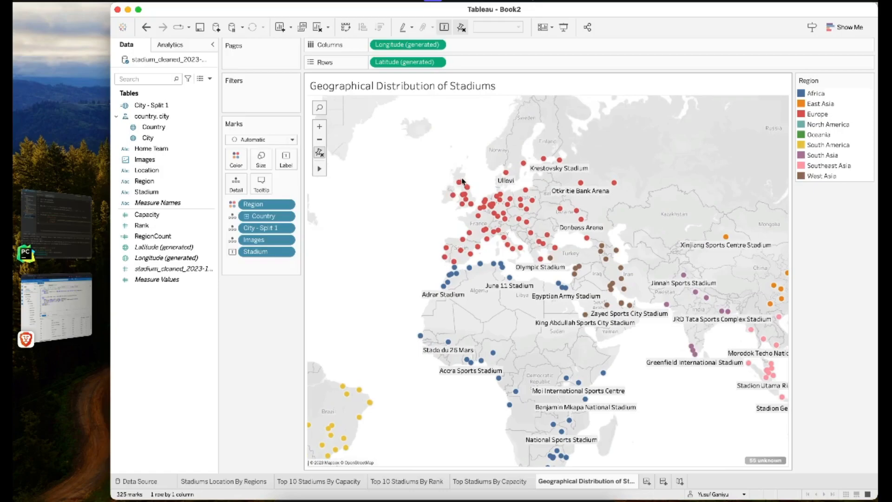
mouse_move(460, 198)
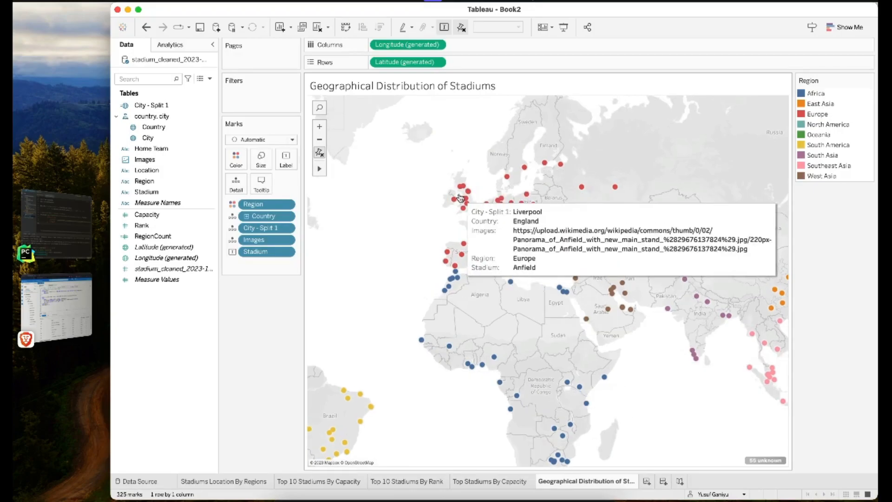
left_click(319, 127)
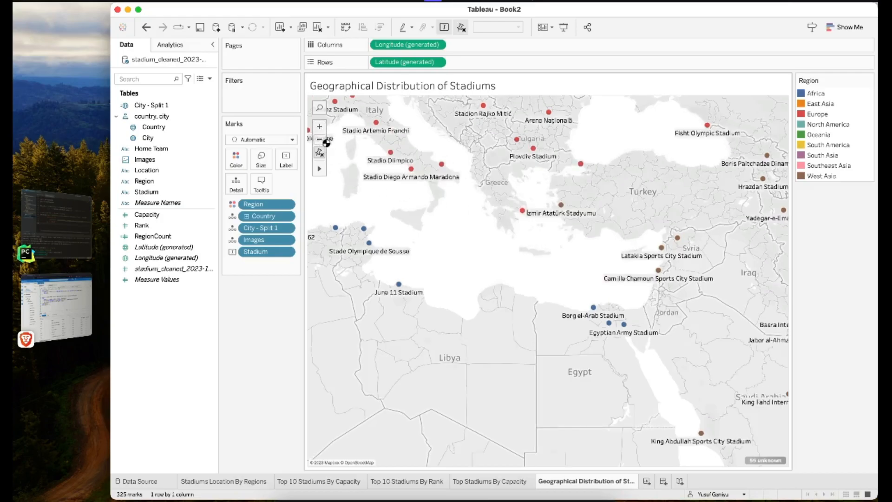
left_click(320, 140)
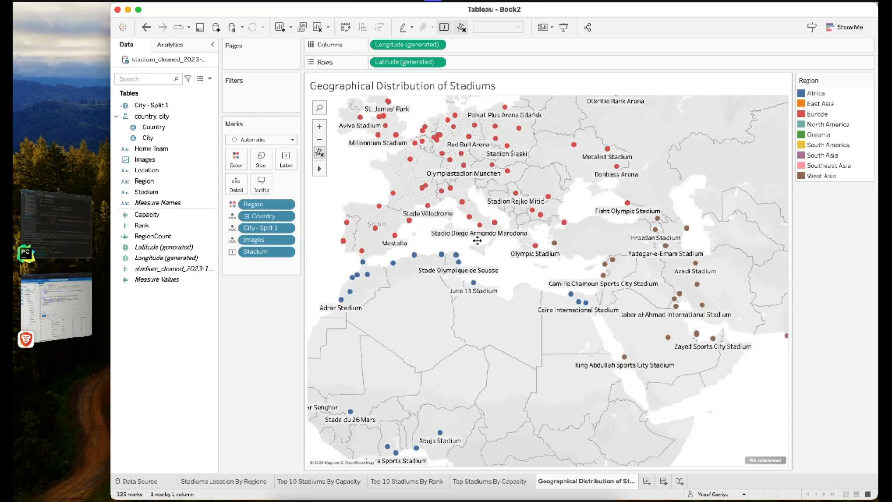
mouse_move(318, 172)
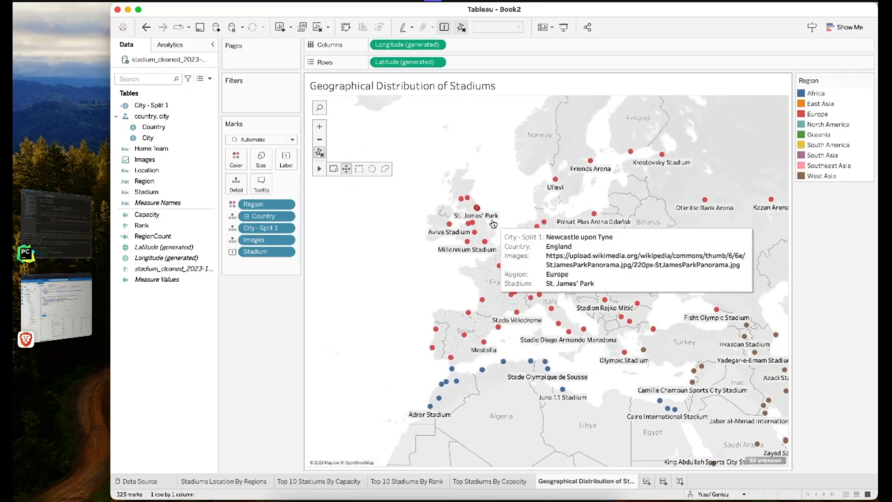
Zoom the map in on the United Kingdom and Ireland and examine the stadium locations there.
left_click(319, 127)
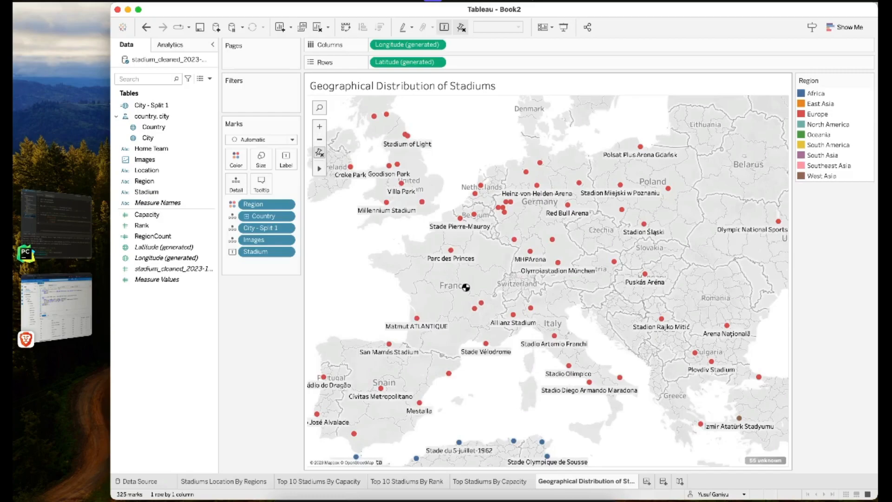
left_click_drag(352, 253, 467, 288)
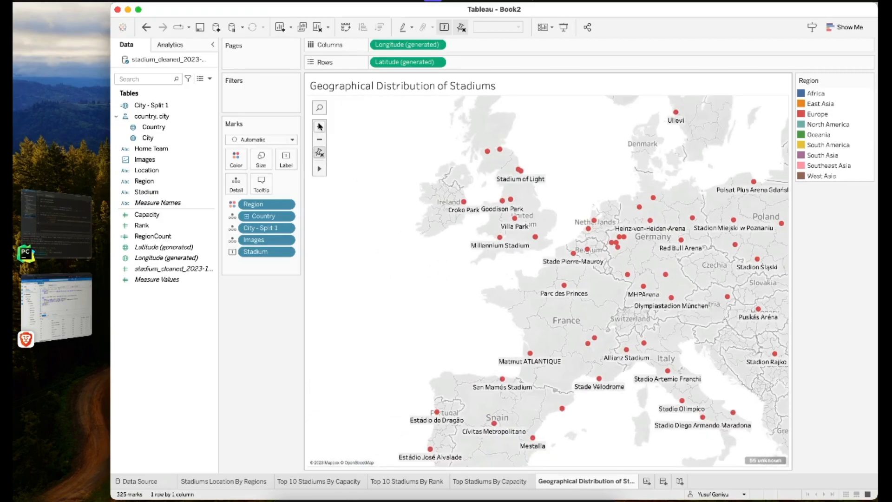
left_click(320, 126)
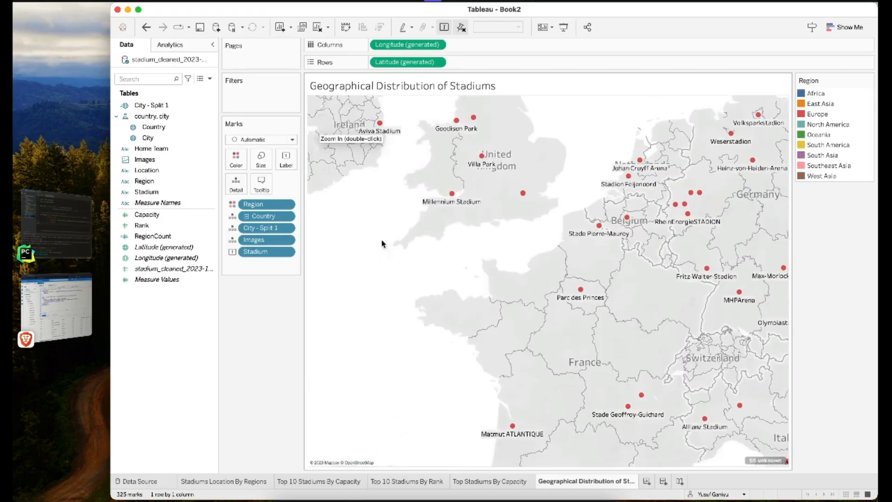
left_click_drag(391, 279, 449, 349)
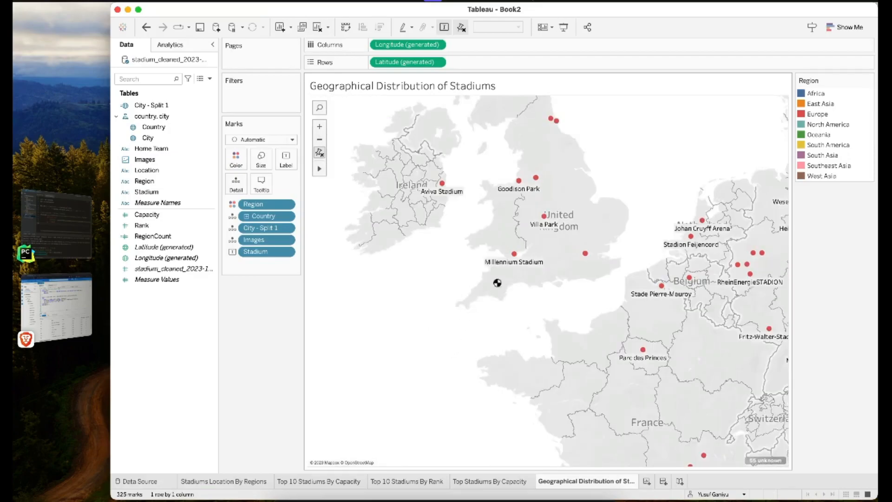
left_click_drag(489, 286, 508, 312)
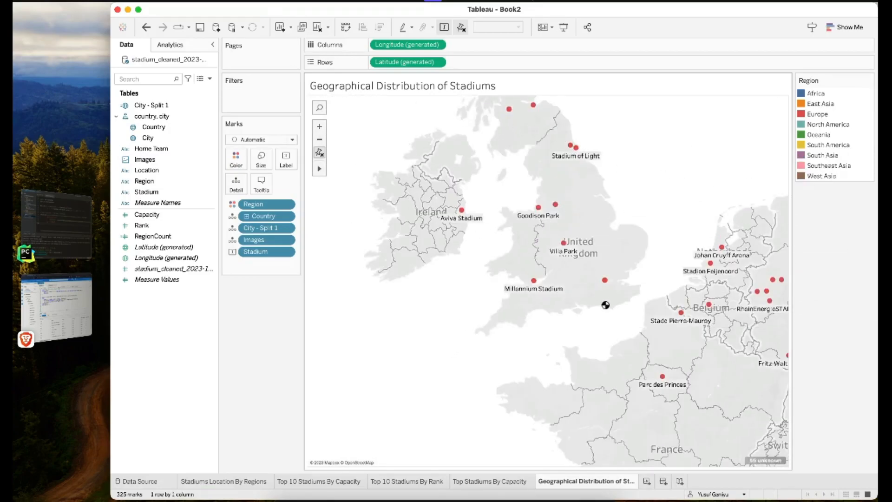
mouse_move(563, 251)
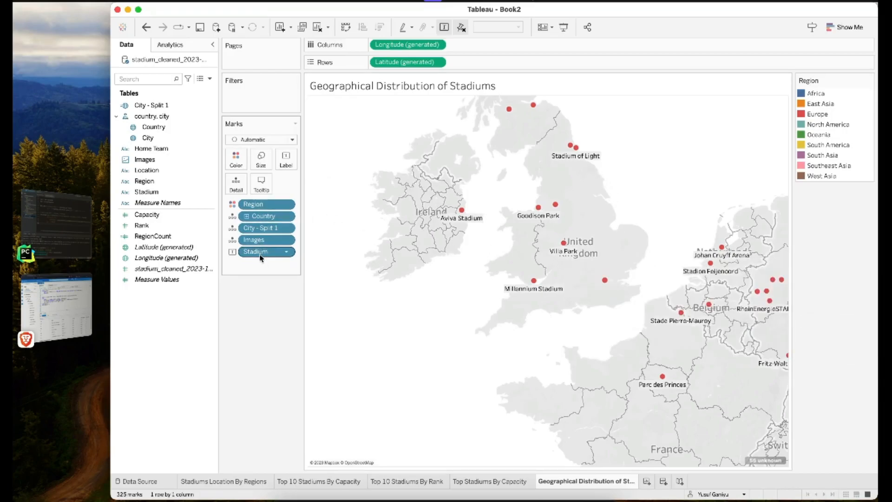
Change the Stadium field on the map's marks from Label to Detail.
left_click(286, 254)
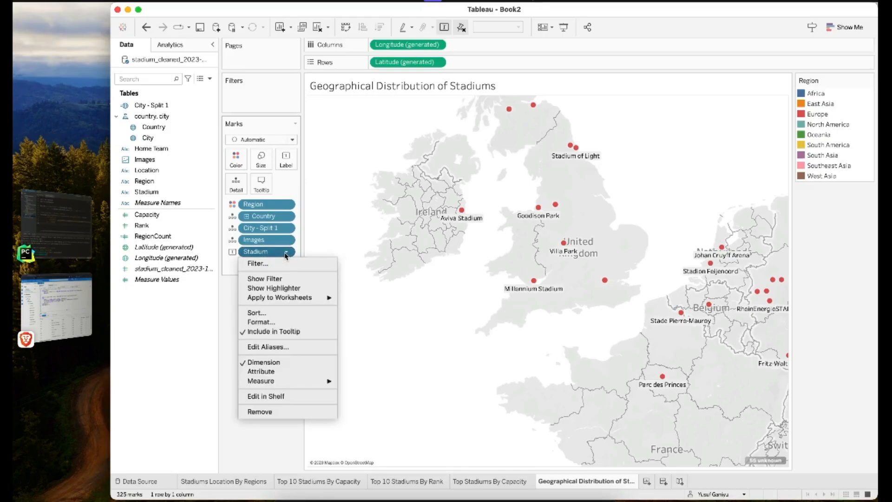
left_click(279, 255)
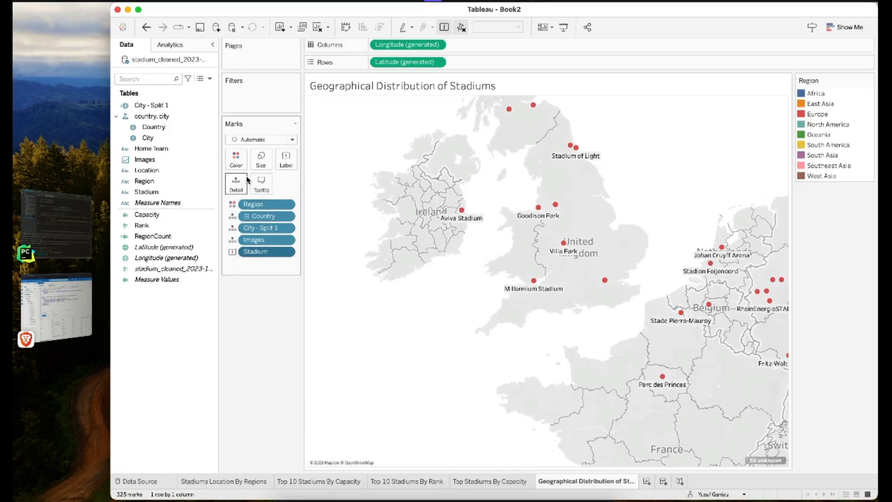
left_click_drag(258, 254, 232, 181)
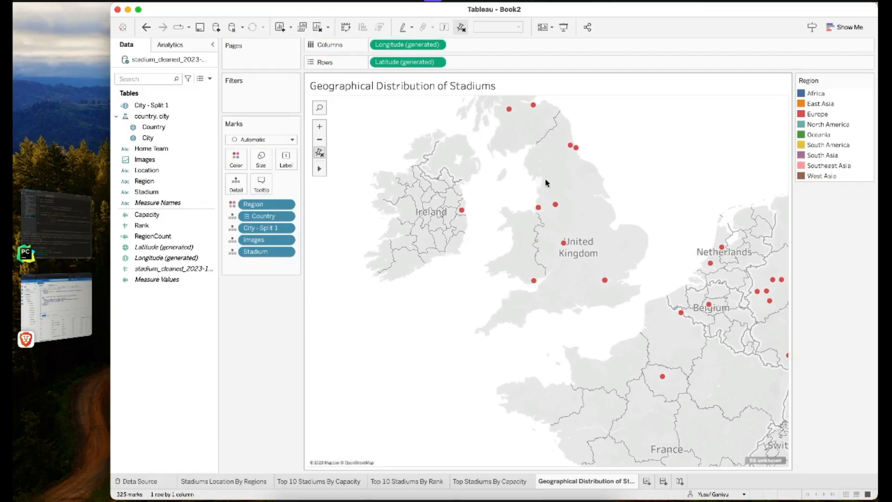
mouse_move(605, 283)
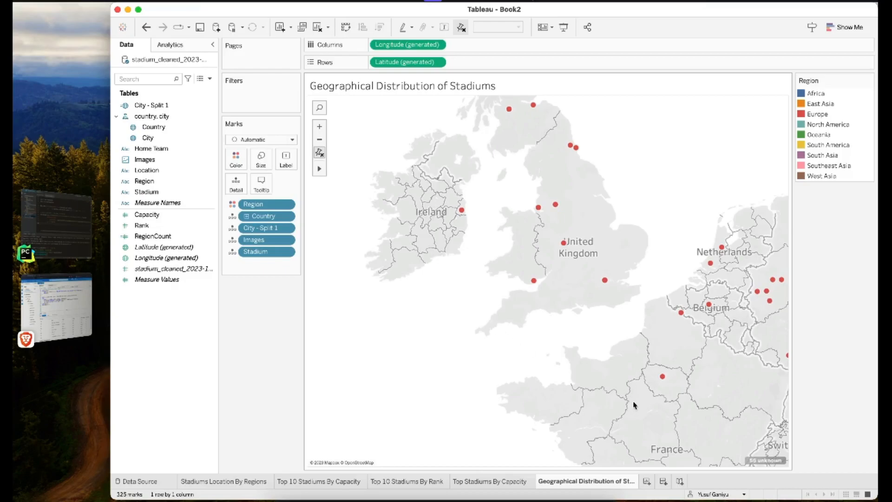
Create a new dashboard, add the Geographical Distribution of Stadiums sheet to it, and zoom its map out beyond Europe.
left_click(662, 483)
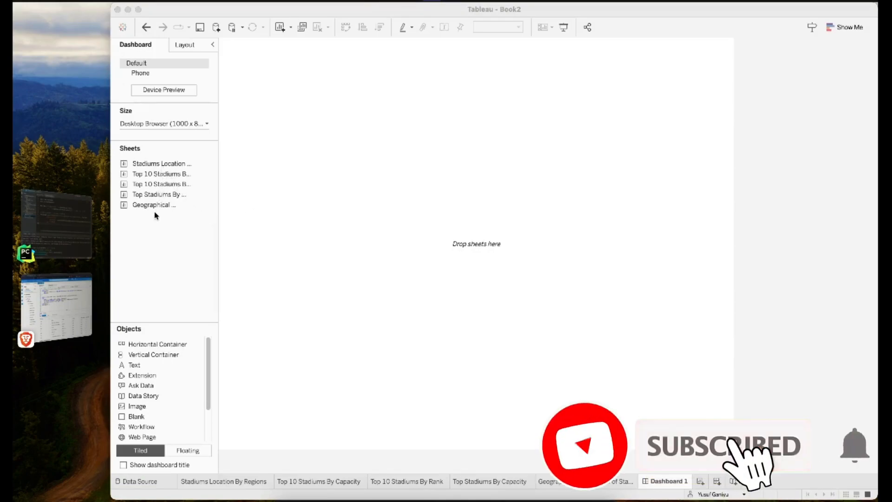
left_click(156, 229)
left_click_drag(158, 205, 462, 279)
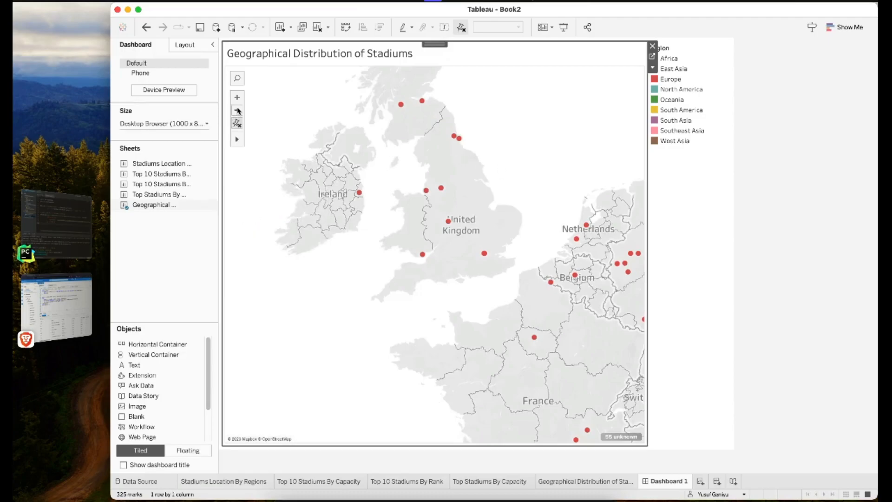
left_click(237, 112)
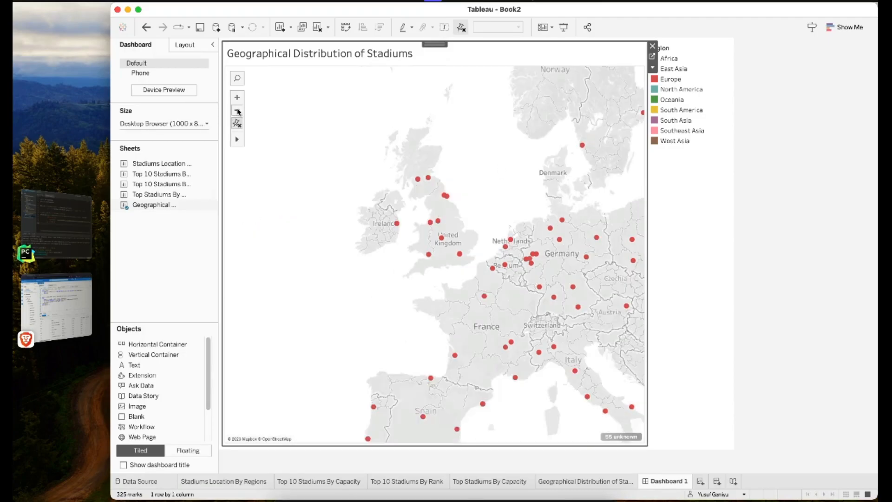
left_click(237, 111)
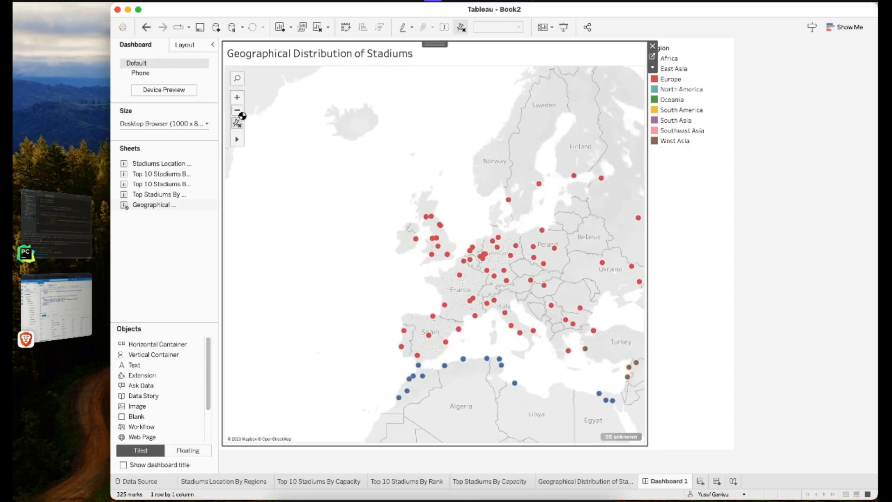
mouse_move(590, 184)
left_click(237, 110)
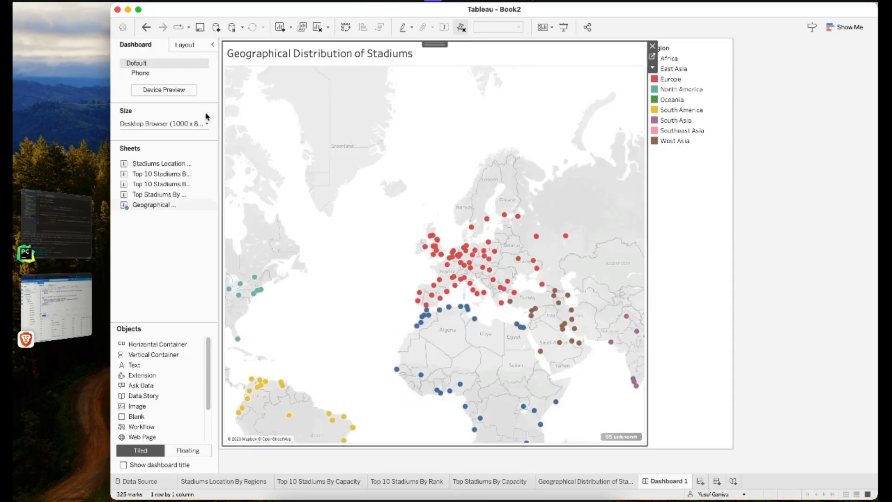
Turn on the dashboard's device preview and set the dashboard size to Automatic.
left_click(174, 90)
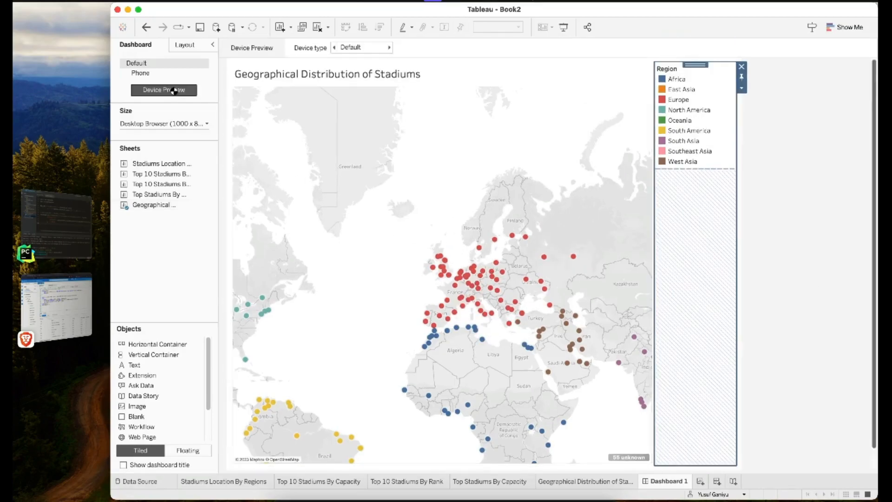
left_click(172, 129)
left_click(162, 142)
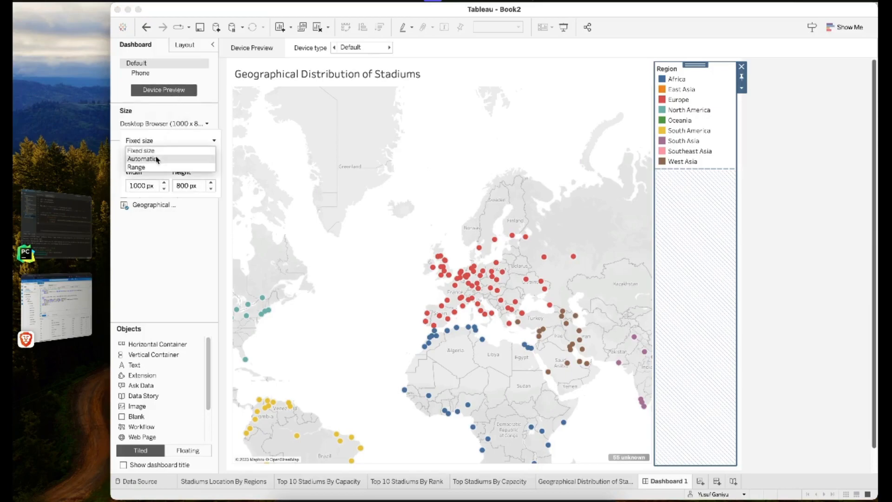
left_click(158, 161)
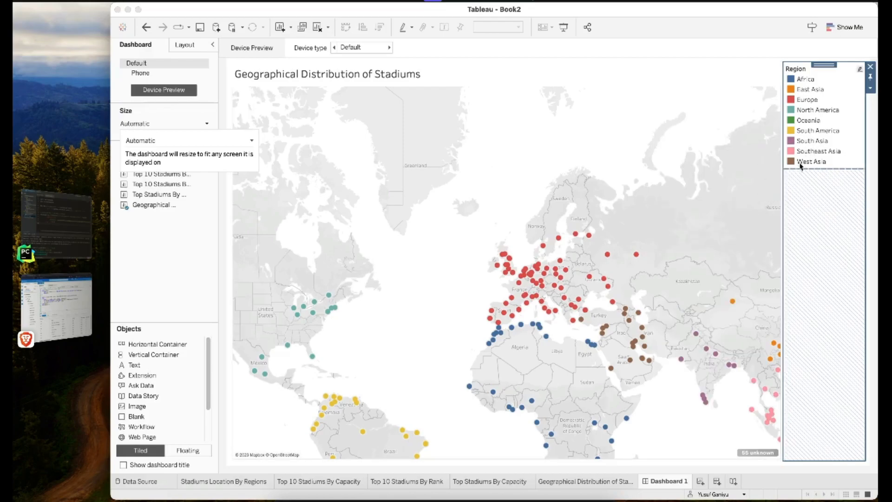
Narrow the Region legend column on the dashboard so the map gets more width.
left_click_drag(785, 184, 814, 186)
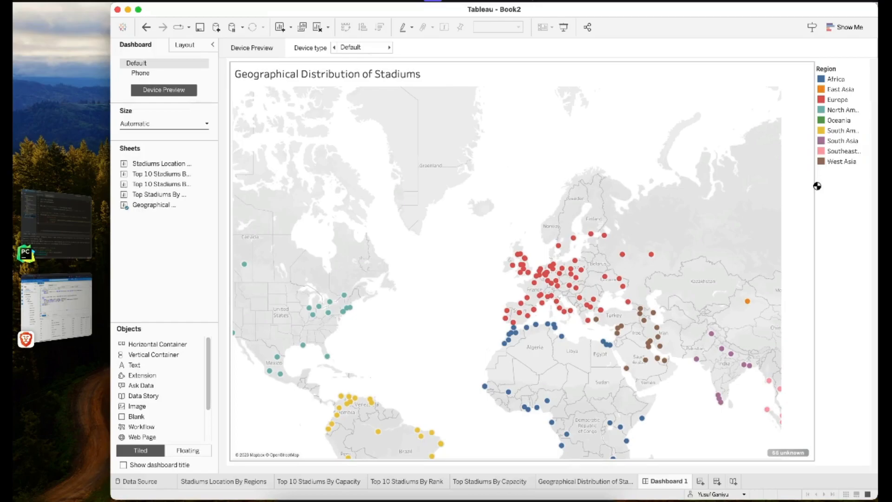
left_click(542, 74)
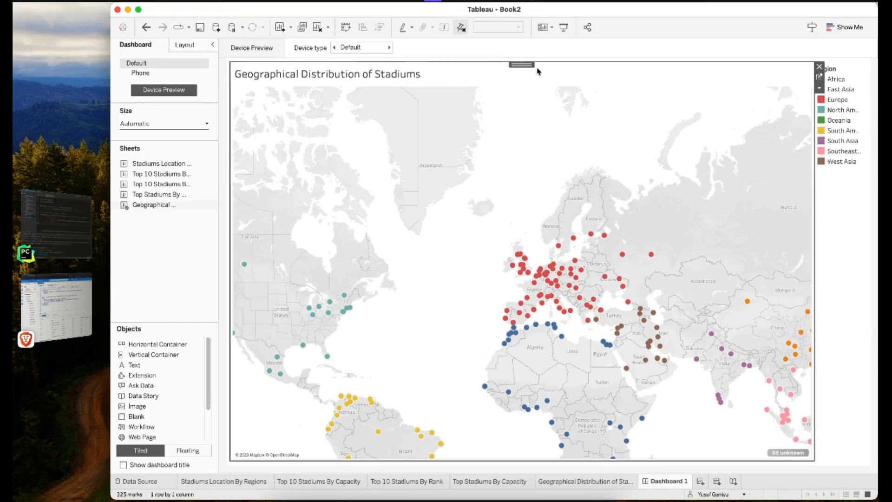
left_click_drag(523, 65, 530, 176)
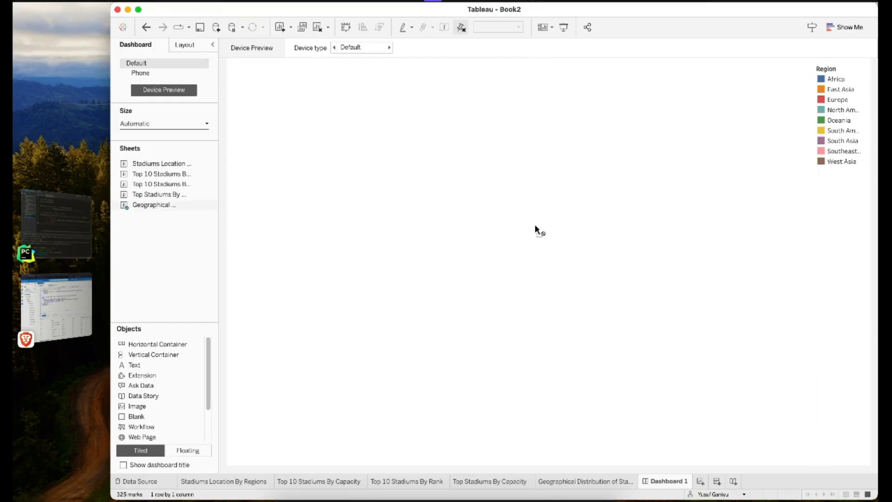
left_click_drag(537, 228, 535, 230)
Add the Top Stadiums By Capacity sheet to the dashboard as a full-width row above the map.
mouse_move(205, 194)
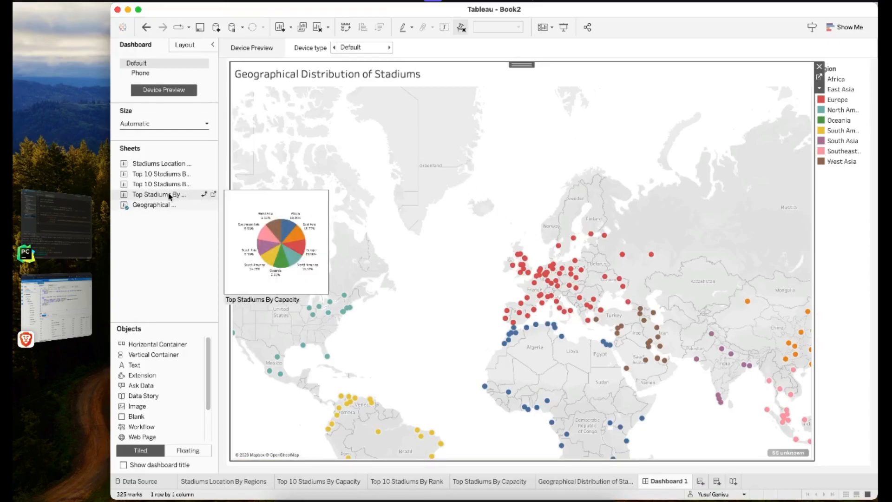
mouse_move(174, 193)
left_mouse_down()
mouse_move(293, 70)
mouse_move(436, 52)
mouse_move(348, 69)
left_mouse_up()
left_click_drag(572, 74, 745, 92)
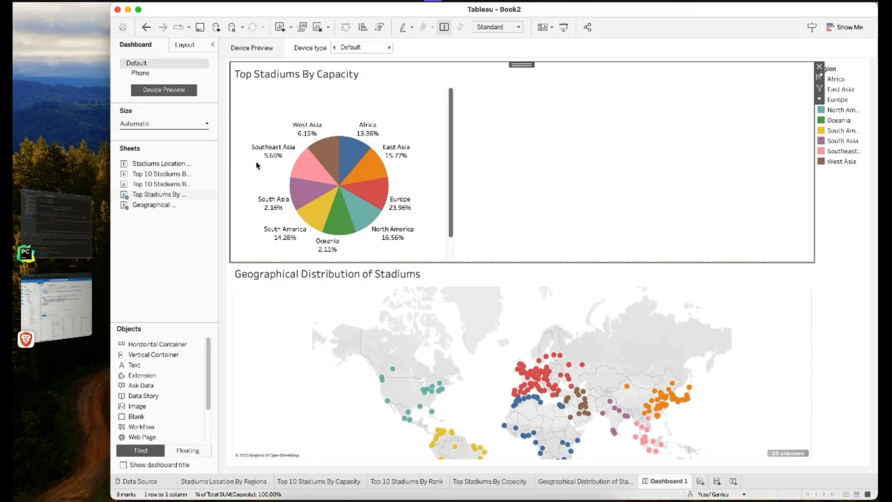
Place the Top 10 Stadiums By Rank, Top 10 Stadiums By Capacity and Stadiums Location By Regions sheets before the pie chart in the row above the map.
mouse_move(149, 183)
mouse_move(149, 182)
left_mouse_down()
mouse_move(269, 185)
mouse_move(153, 175)
left_mouse_up()
left_click_drag(218, 171, 252, 163)
mouse_move(162, 175)
left_click_drag(162, 174, 490, 148)
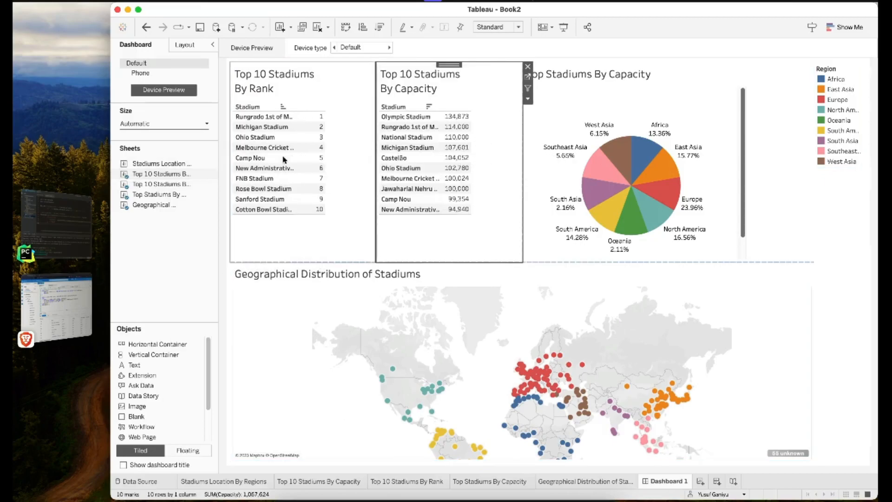
mouse_move(171, 165)
mouse_move(171, 165)
left_mouse_down()
mouse_move(537, 137)
mouse_move(523, 137)
left_mouse_up()
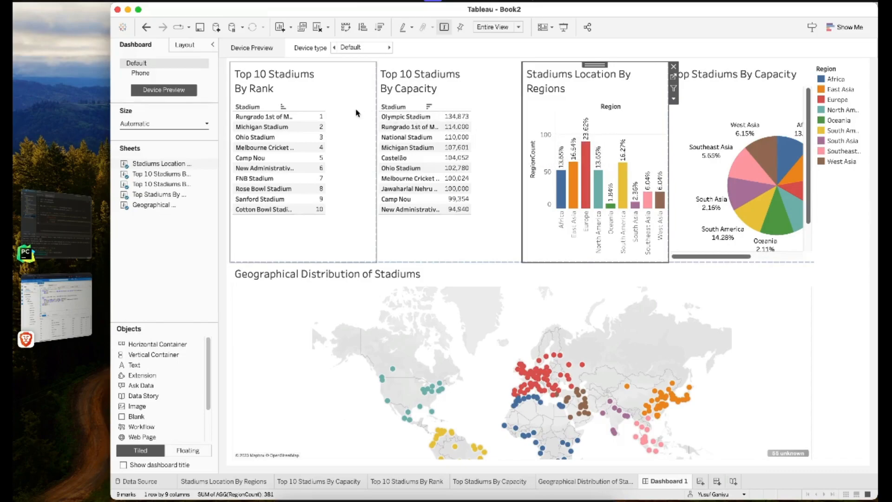
Narrow the Top 10 Stadiums By Rank and Top 10 Stadiums By Capacity tables to give the region bar chart more width.
left_click(374, 124)
left_click_drag(375, 125, 334, 126)
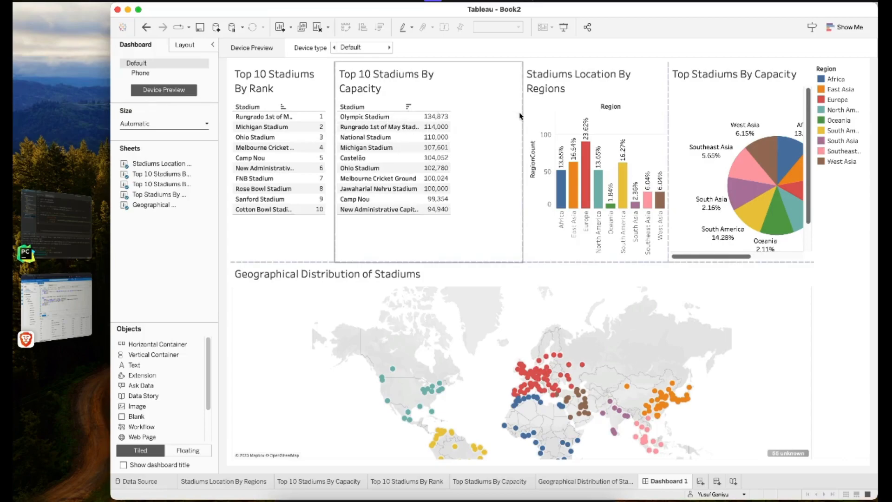
left_click_drag(523, 116, 473, 115)
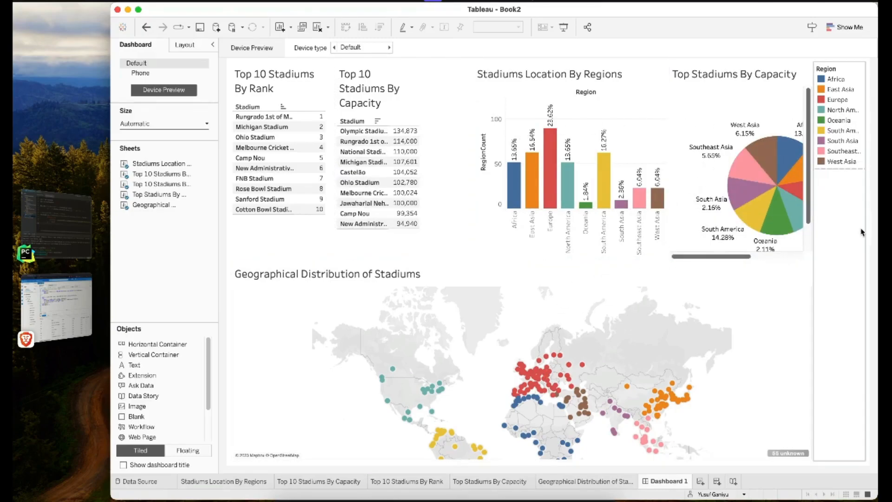
Move the Region legend beside the map, beneath the pie chart, and narrow it to fit its region names.
left_click(848, 86)
left_click_drag(841, 69, 818, 302)
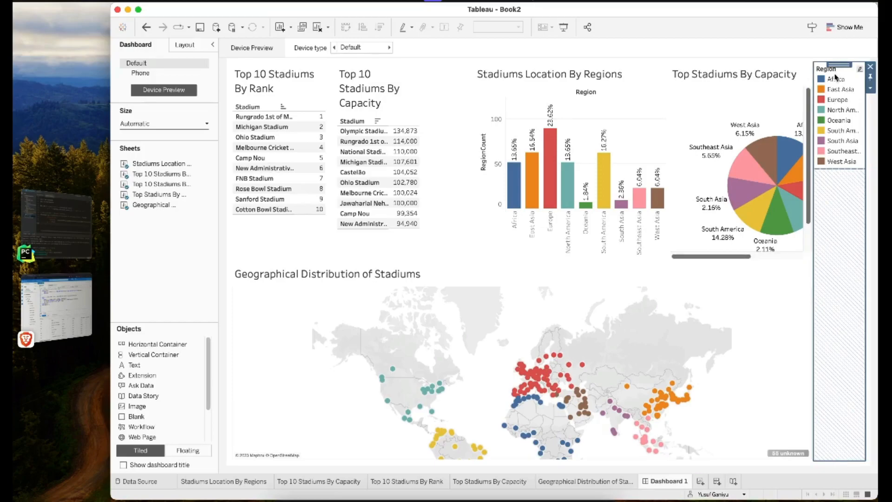
left_click_drag(840, 80, 807, 312)
left_click_drag(743, 327, 804, 333)
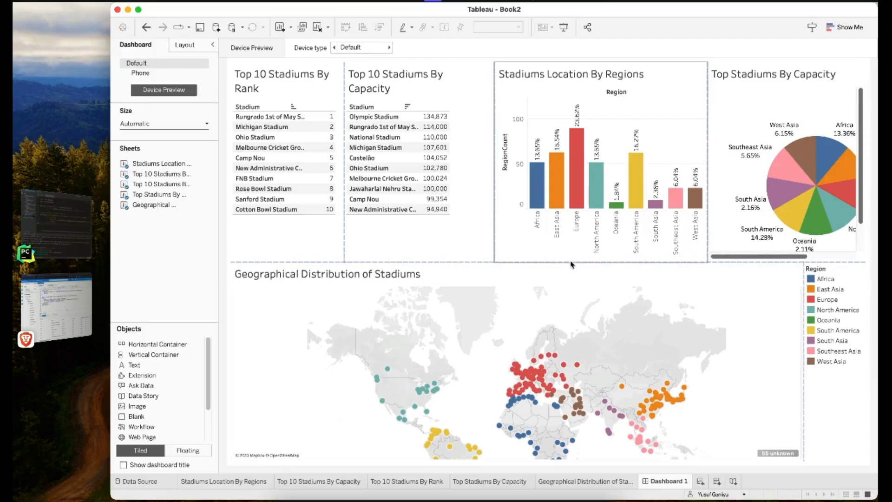
Reduce the height of the chart row to enlarge the map, and narrow the Top 10 Stadiums By Capacity table in favour of the bar chart.
left_click(538, 284)
left_click_drag(510, 257, 509, 329)
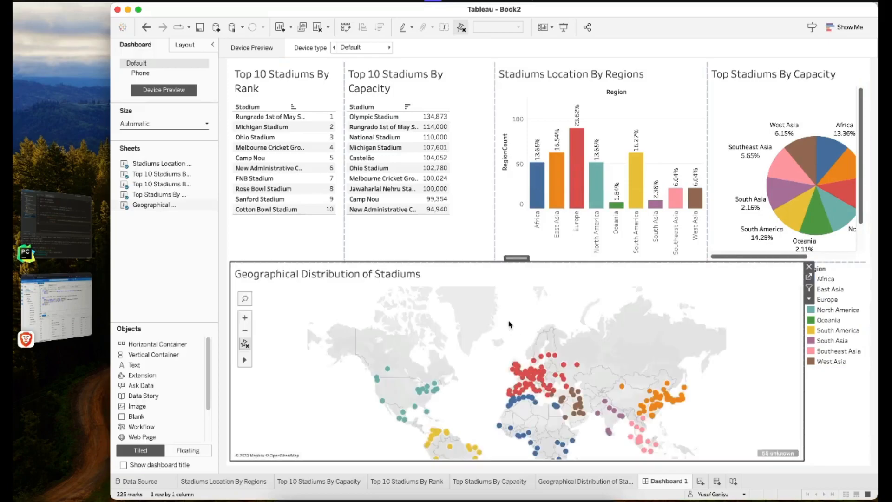
left_click_drag(480, 259, 486, 217)
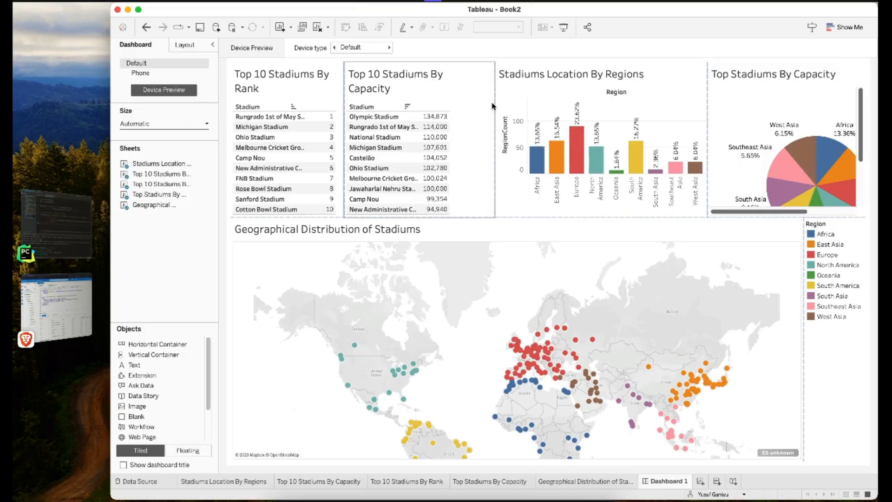
left_click_drag(494, 103, 462, 97)
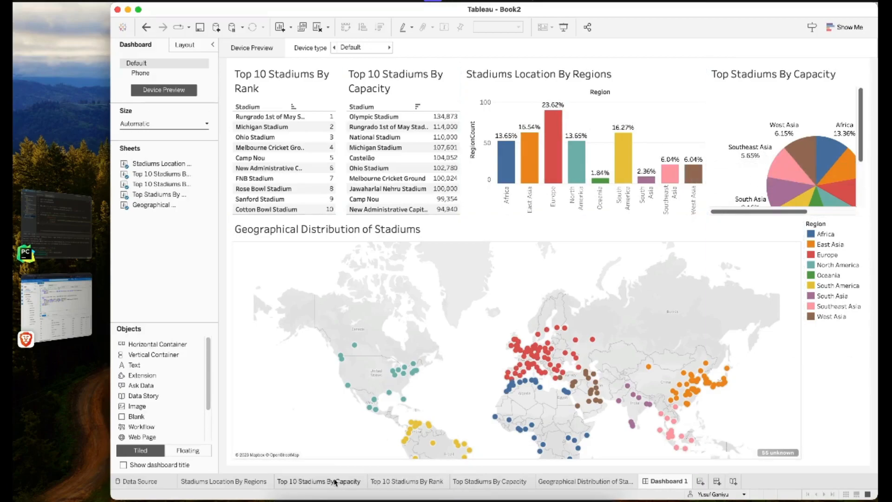
Shrink the pie chart's width and height on the Top Stadiums By Capacity worksheet.
left_click(426, 481)
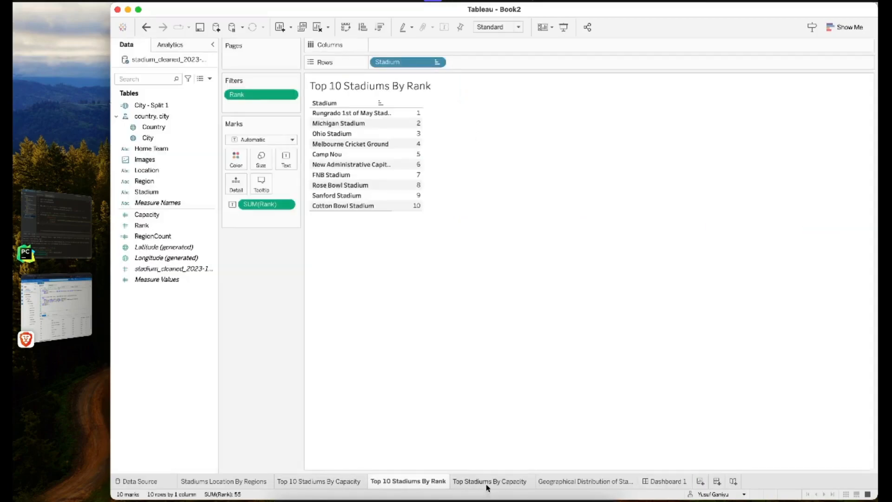
left_click(489, 481)
left_click(498, 324)
left_click(518, 191)
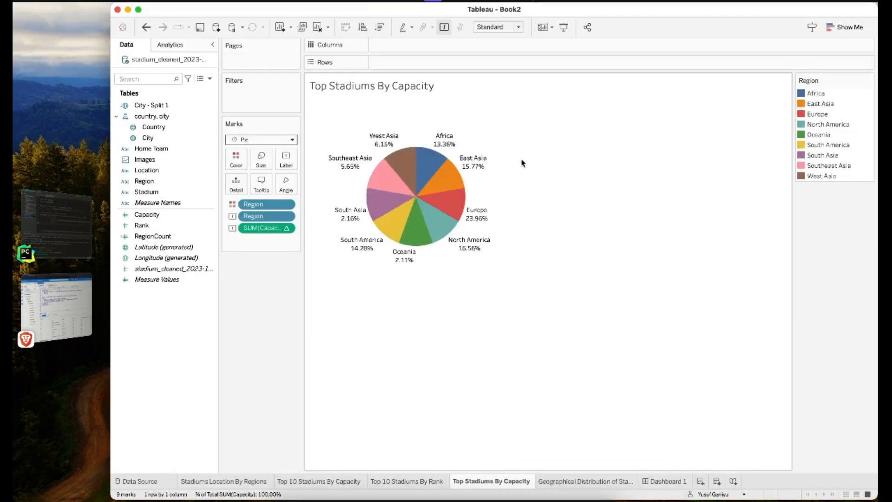
left_click_drag(523, 160, 483, 162)
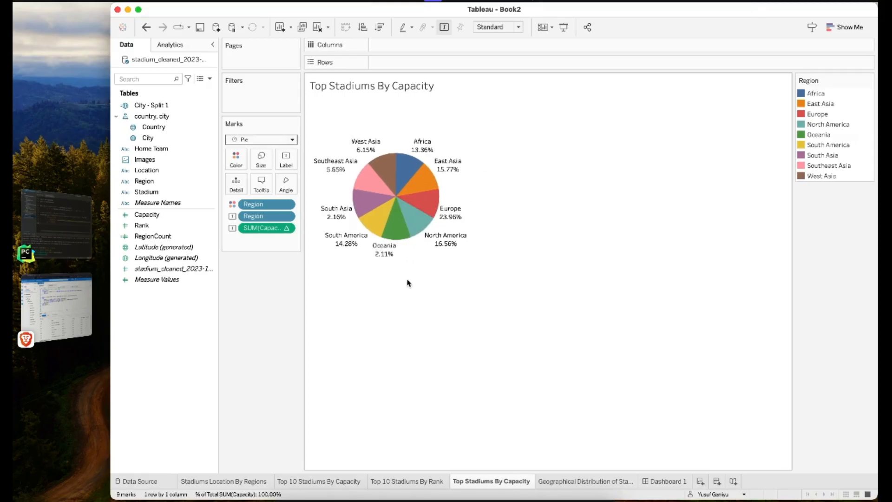
left_click_drag(405, 296, 404, 248)
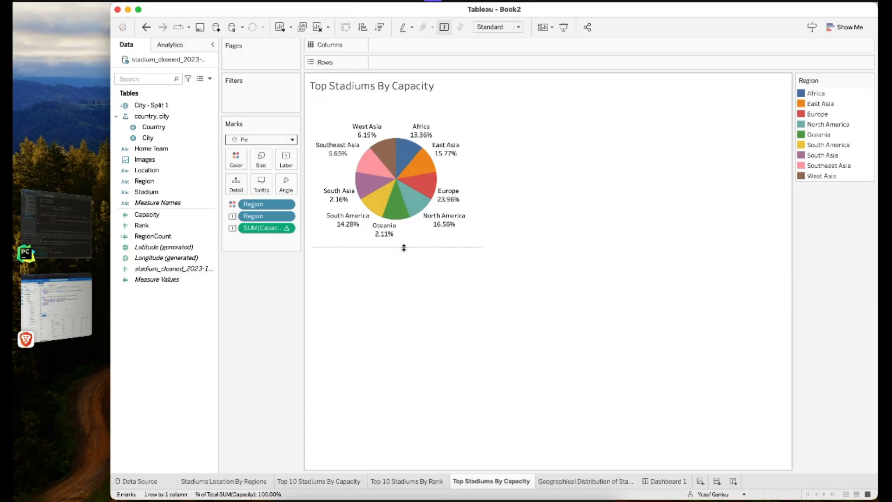
left_click_drag(405, 258, 405, 259)
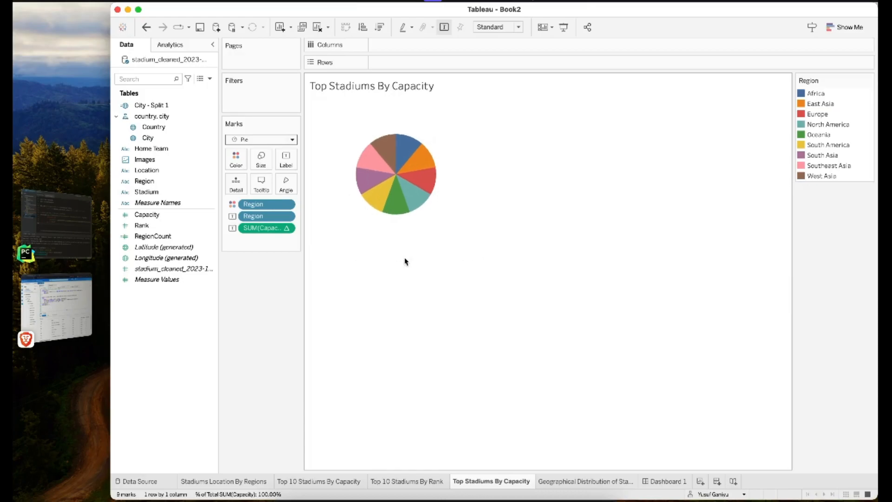
Return to Dashboard 1 and position the capacity pie chart within its tile so all its slices and labels fit.
left_click(665, 478)
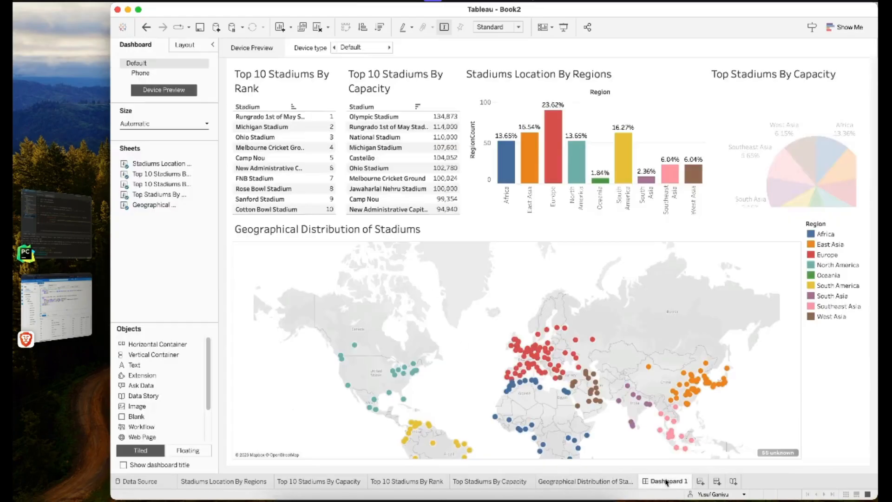
mouse_move(798, 186)
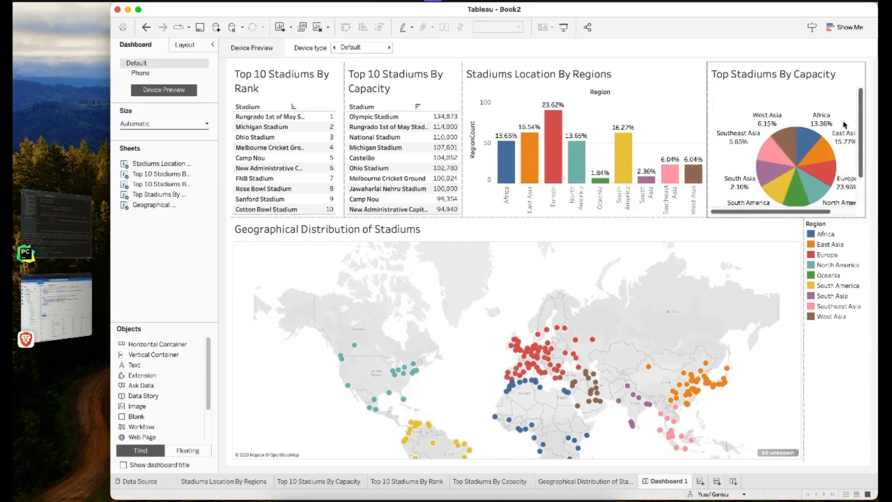
left_click_drag(861, 93, 865, 124)
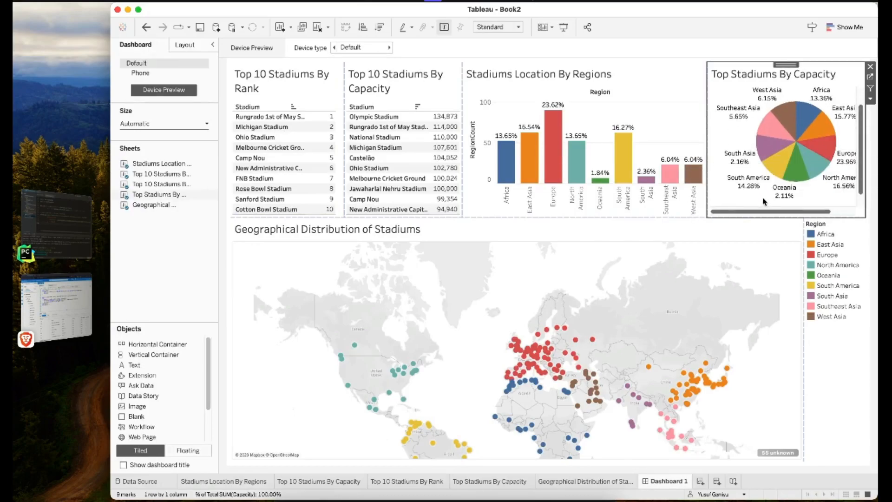
left_click_drag(761, 212, 765, 212)
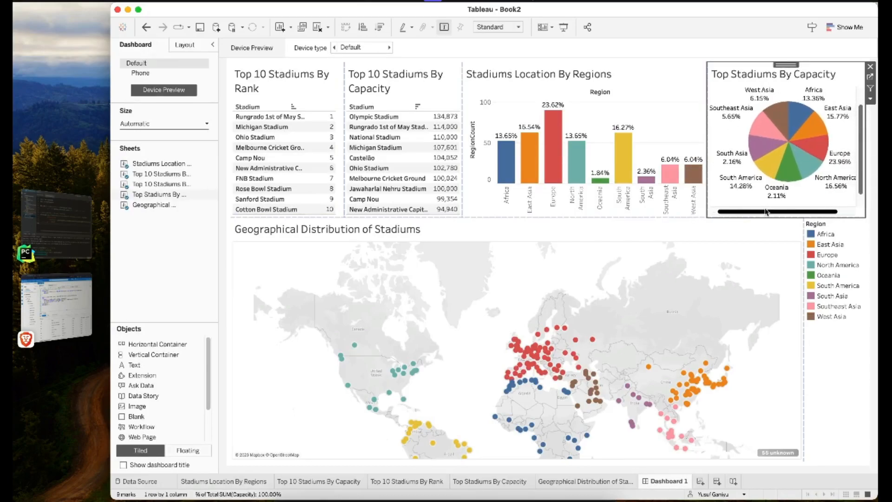
left_click(859, 401)
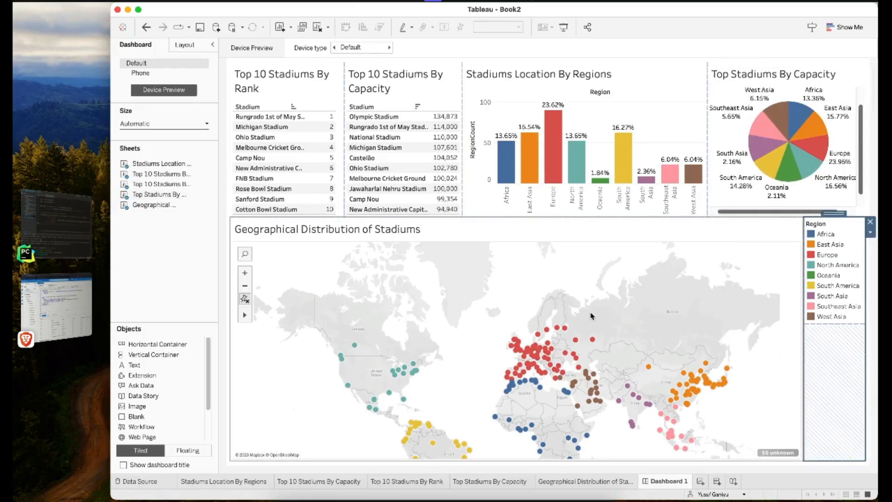
left_click(652, 339)
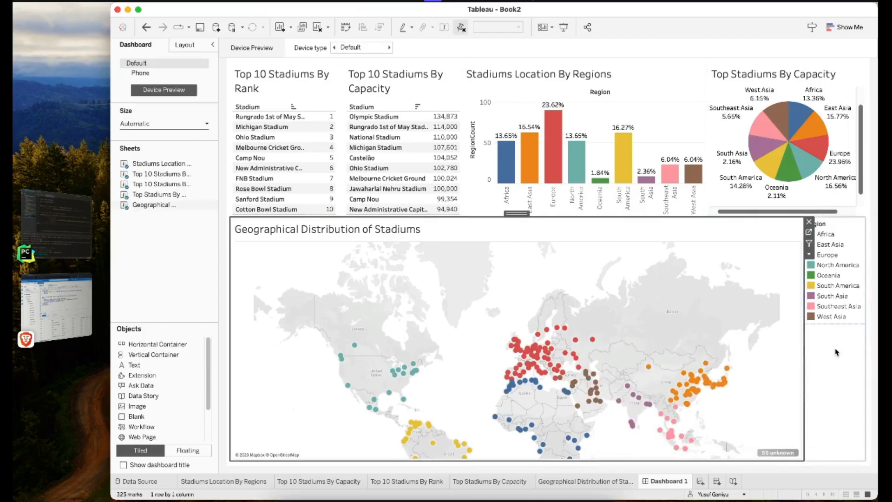
left_click(825, 376)
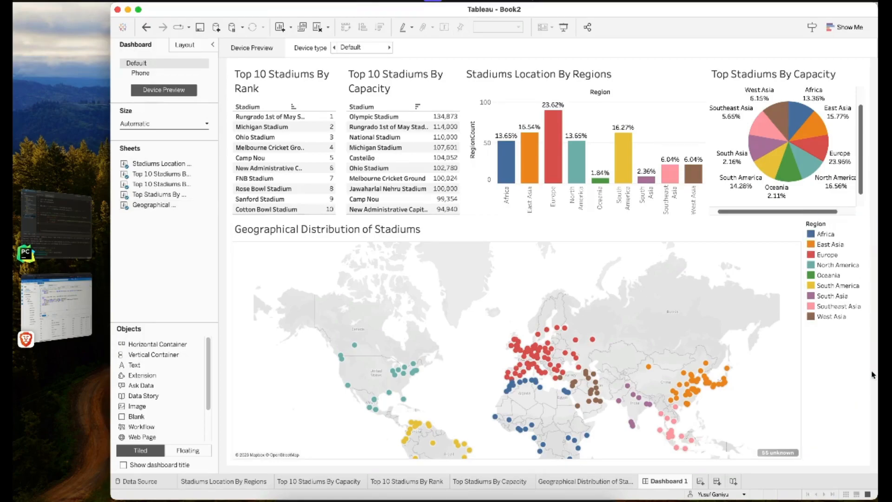